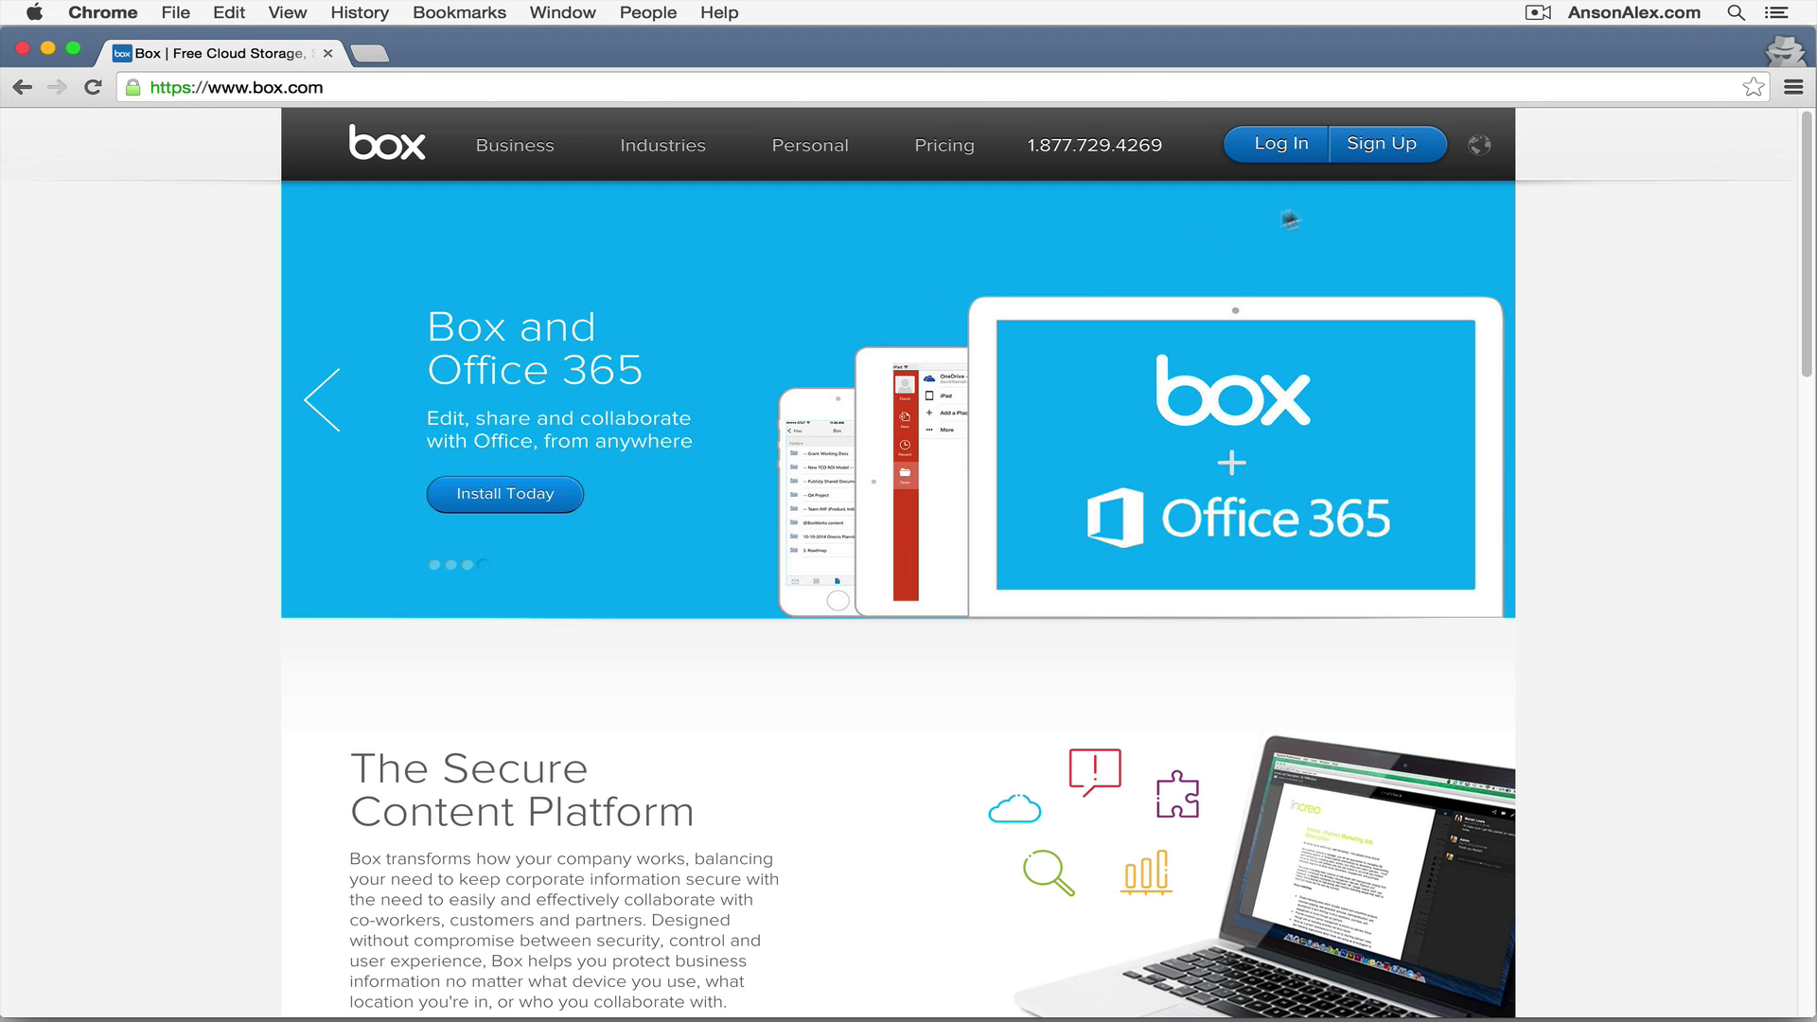
- Load Box's Select a Plan pricing page from the Sign Up link in the header
left_click(1381, 161)
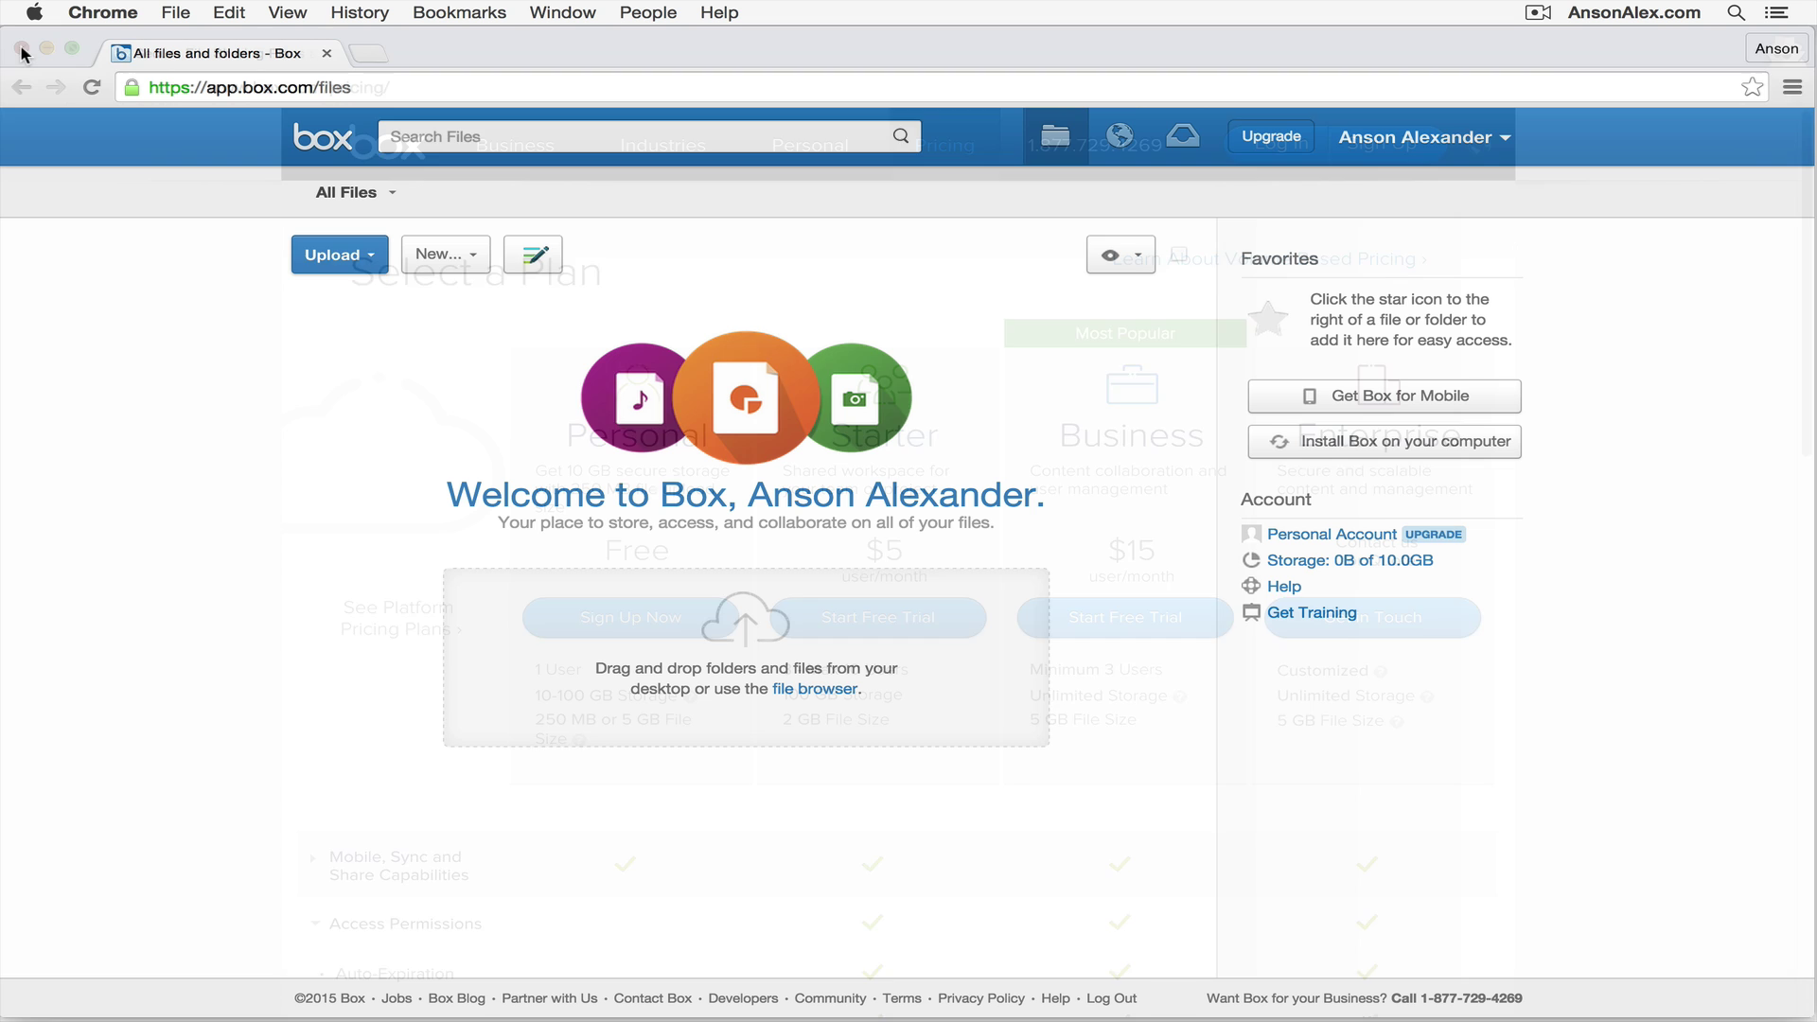
- Close the pricing window to reveal the empty All Files page with 0B of 10.0GB used
left_click(163, 338)
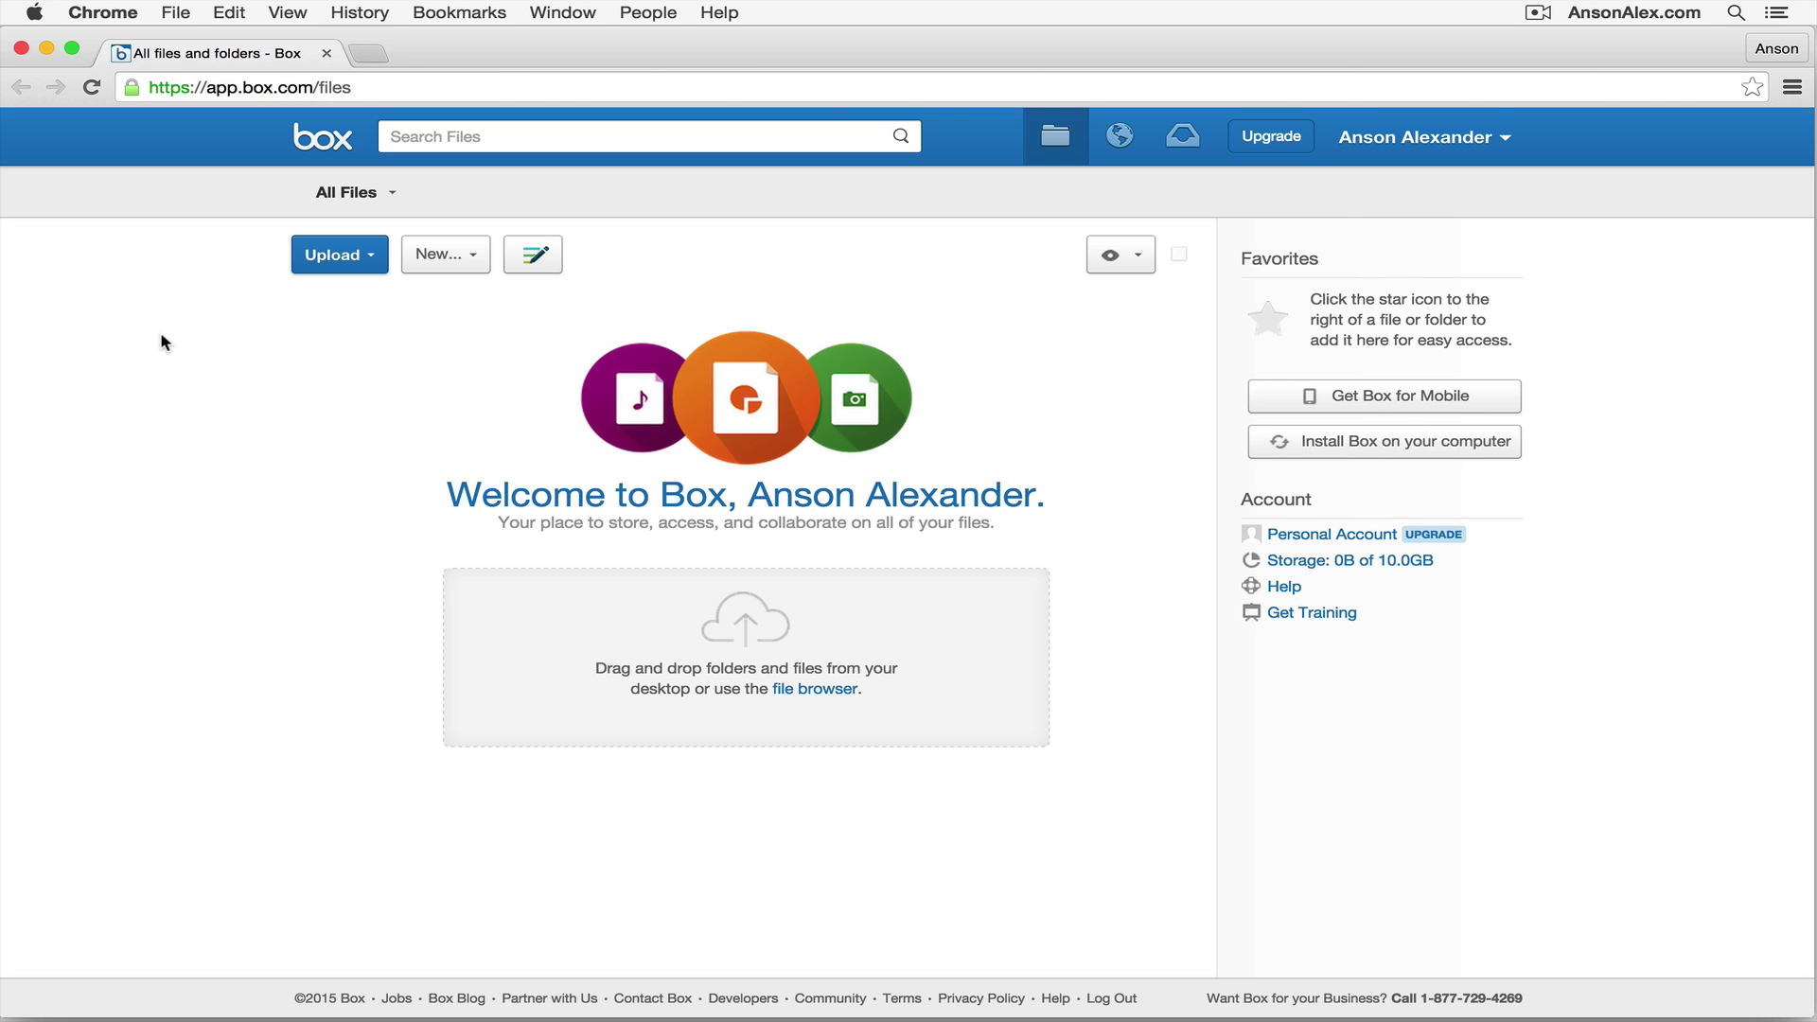
- Drag 8_250x250_w.jpg from the desktop into All Files, then move Chrome back into place
left_click_drag(163, 340, 568, 666)
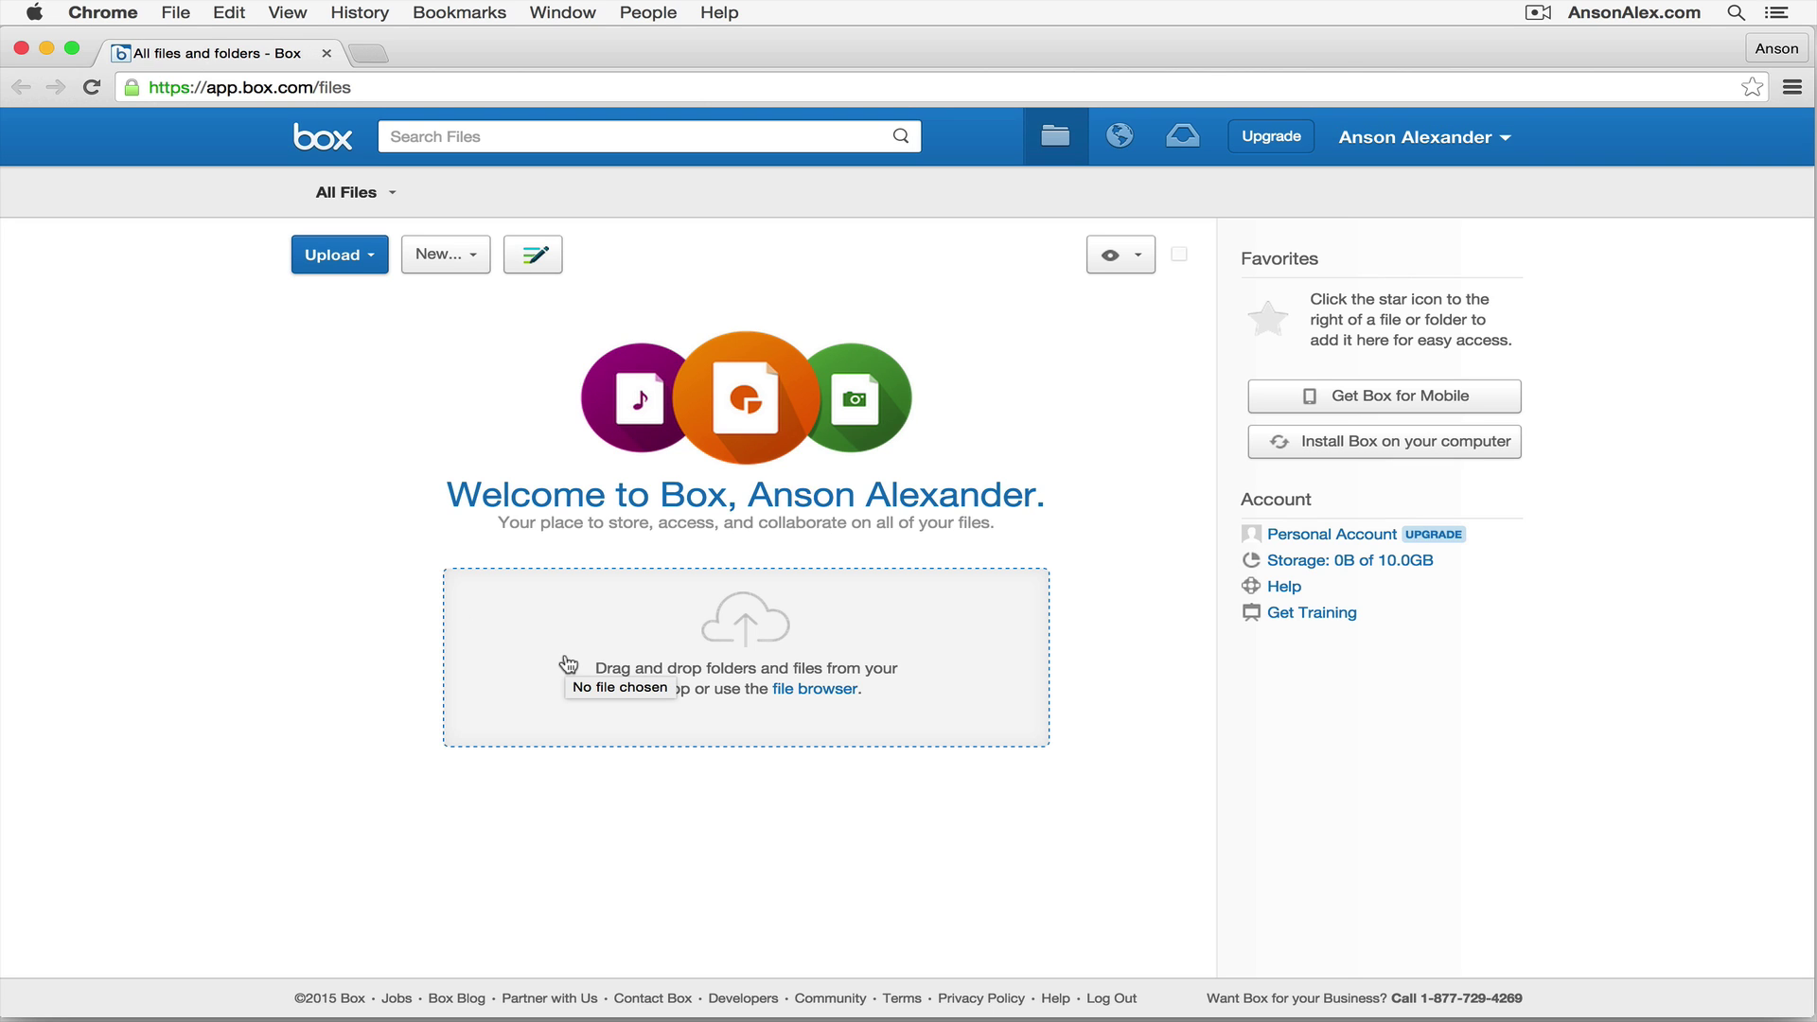
left_click_drag(568, 664, 287, 635)
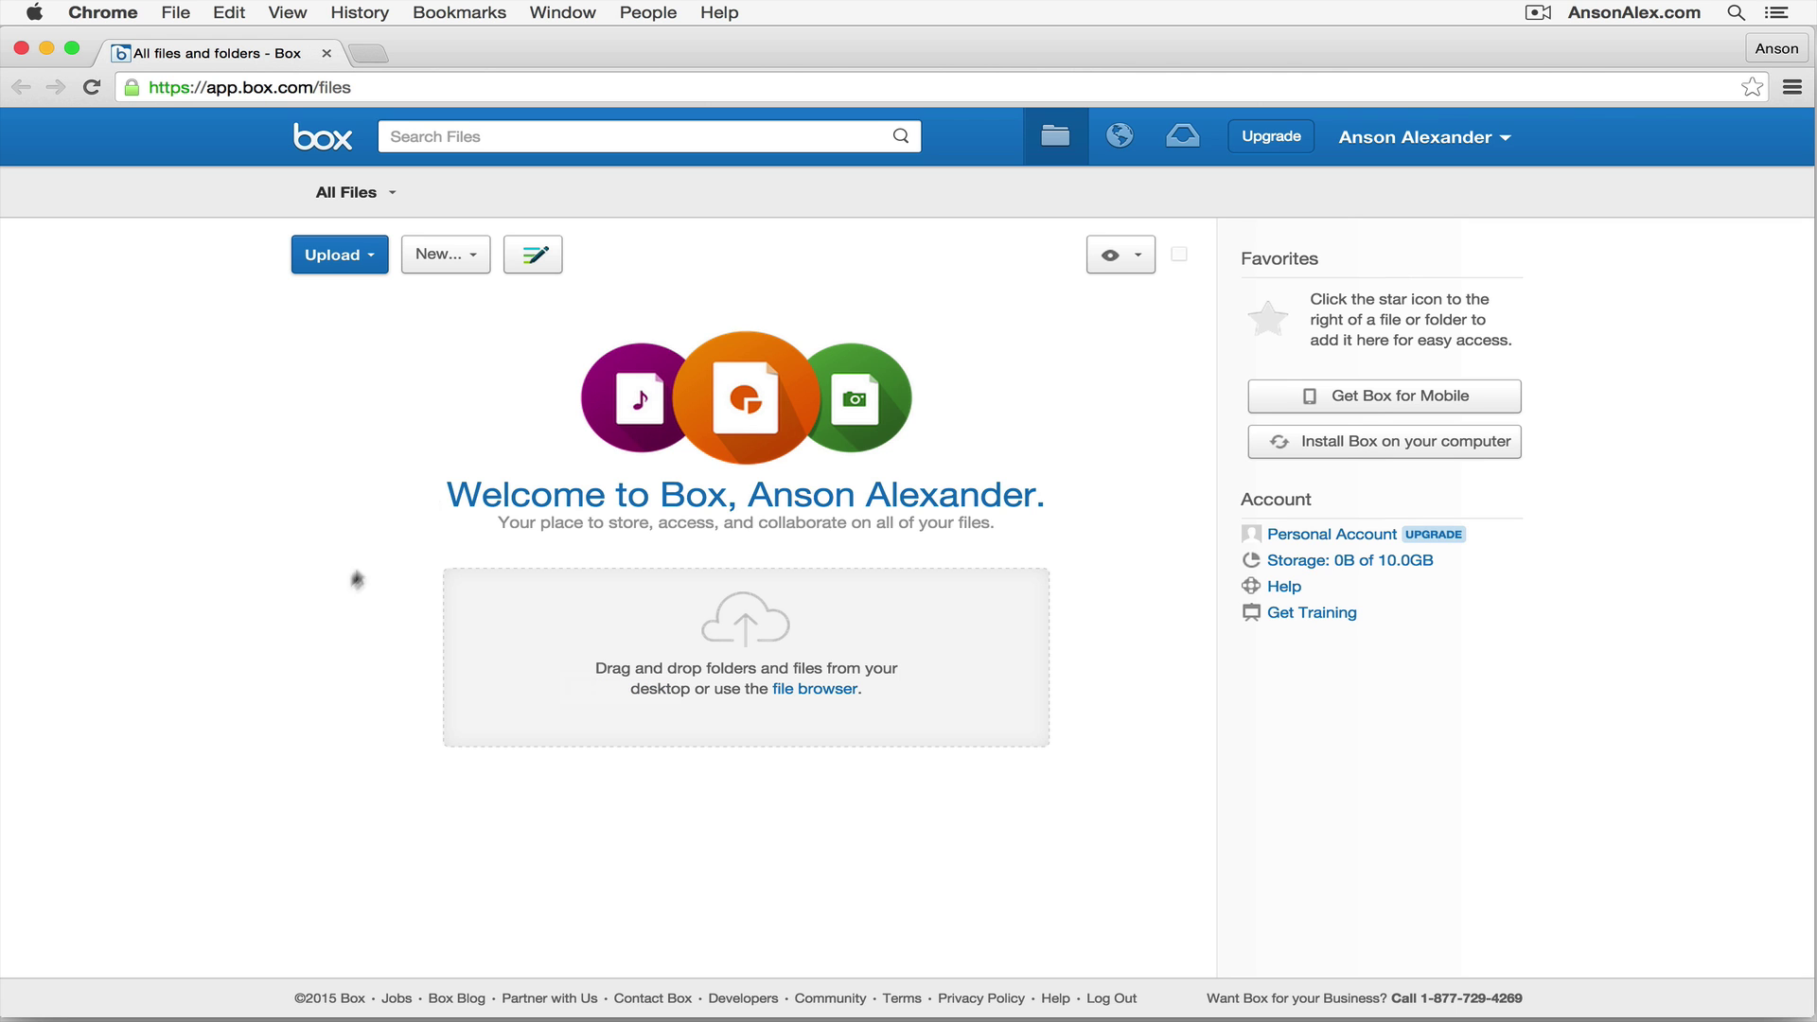
left_click_drag(925, 60, 661, 58)
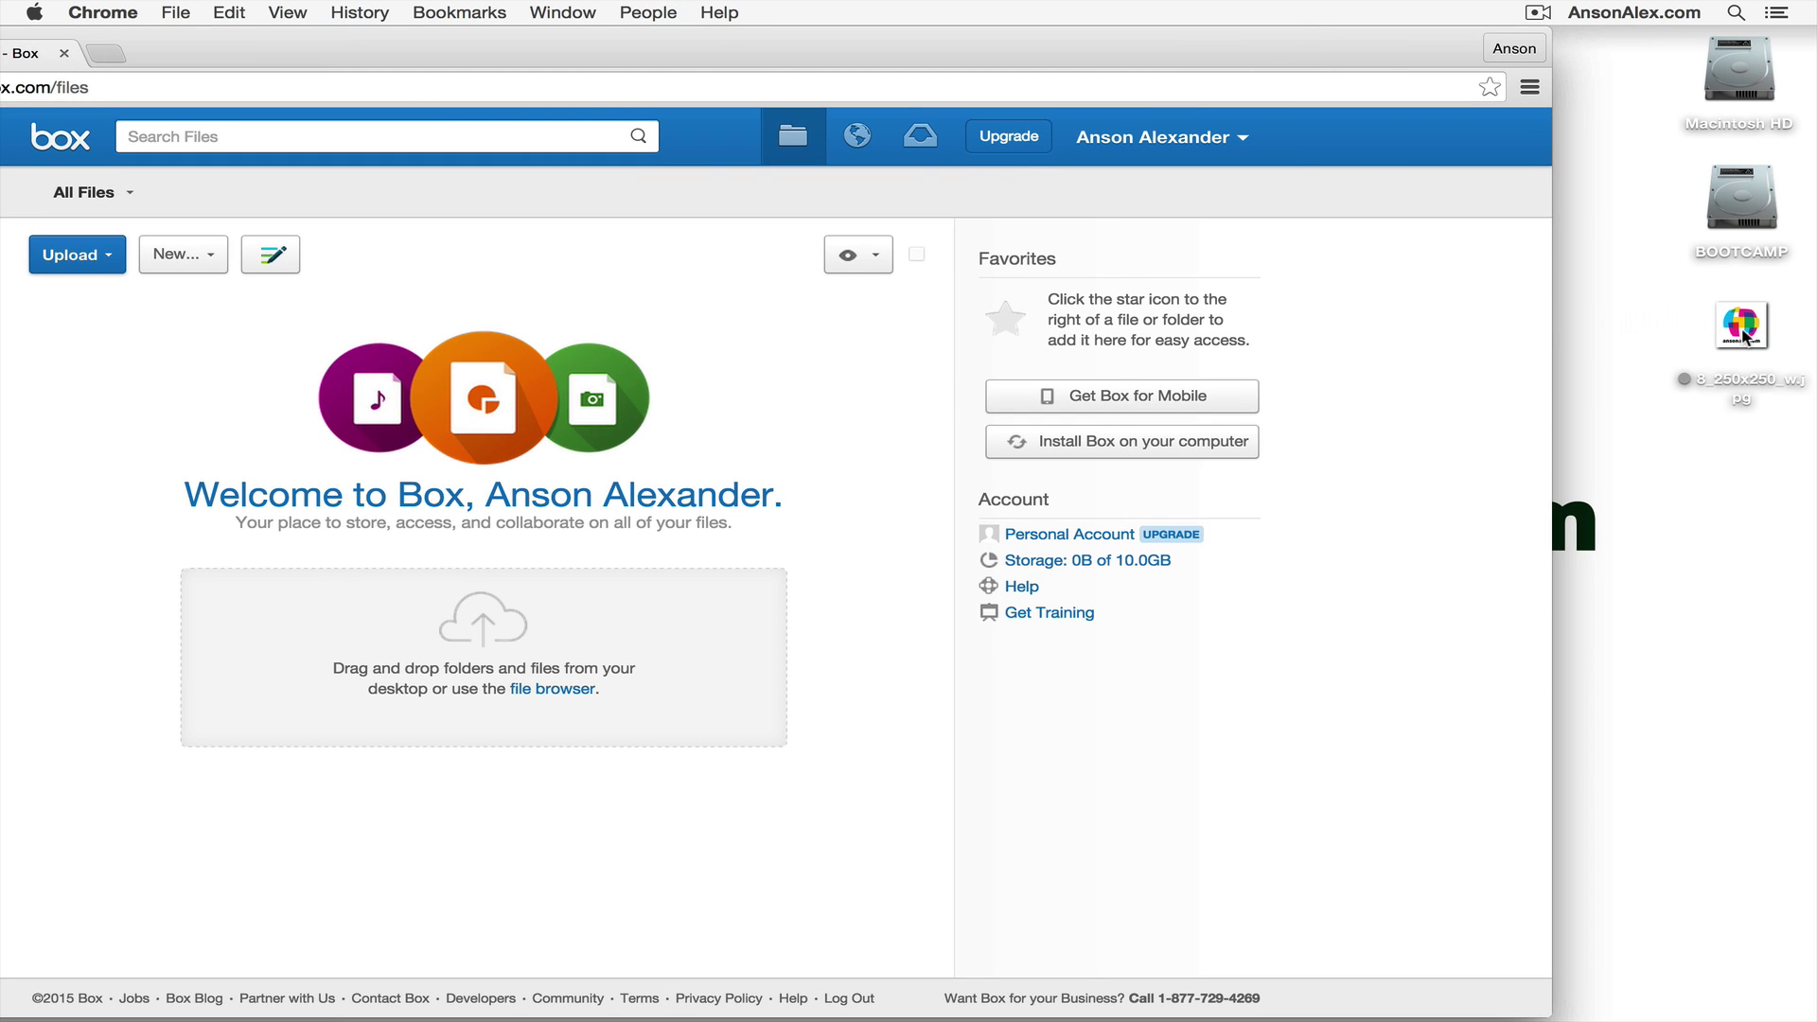
left_click_drag(1746, 336, 738, 606)
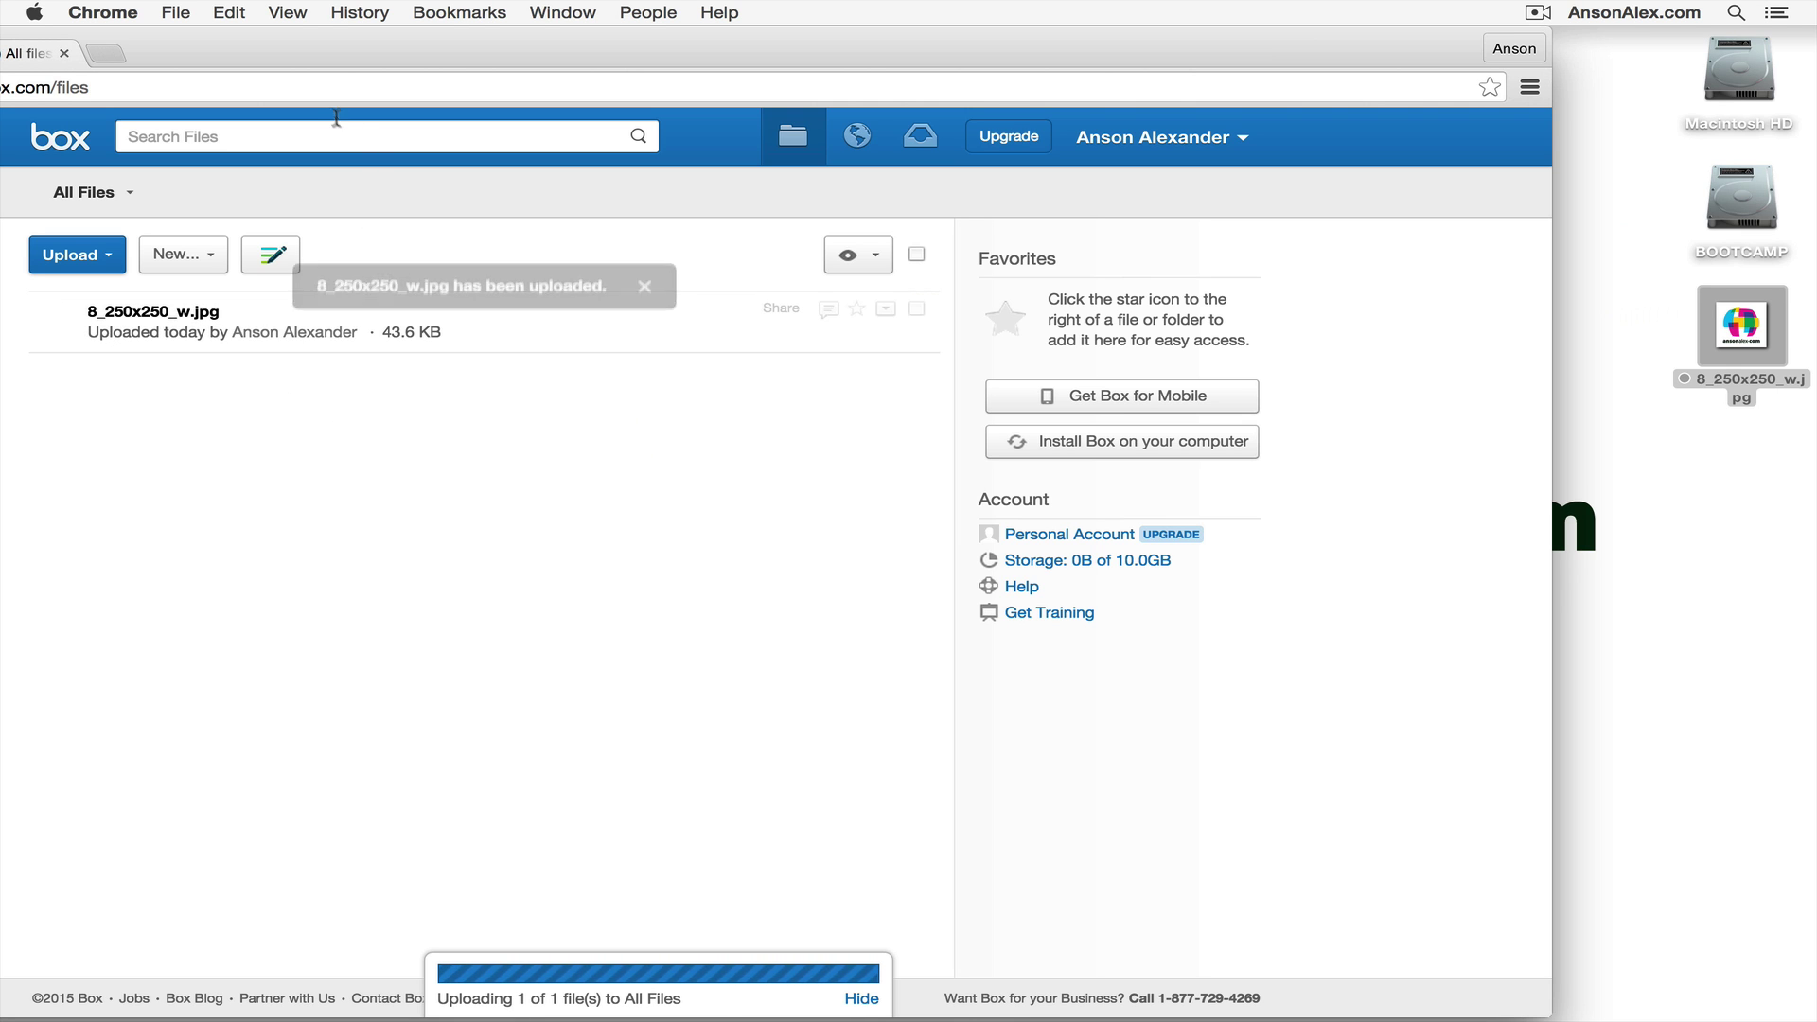
left_click_drag(327, 52, 594, 26)
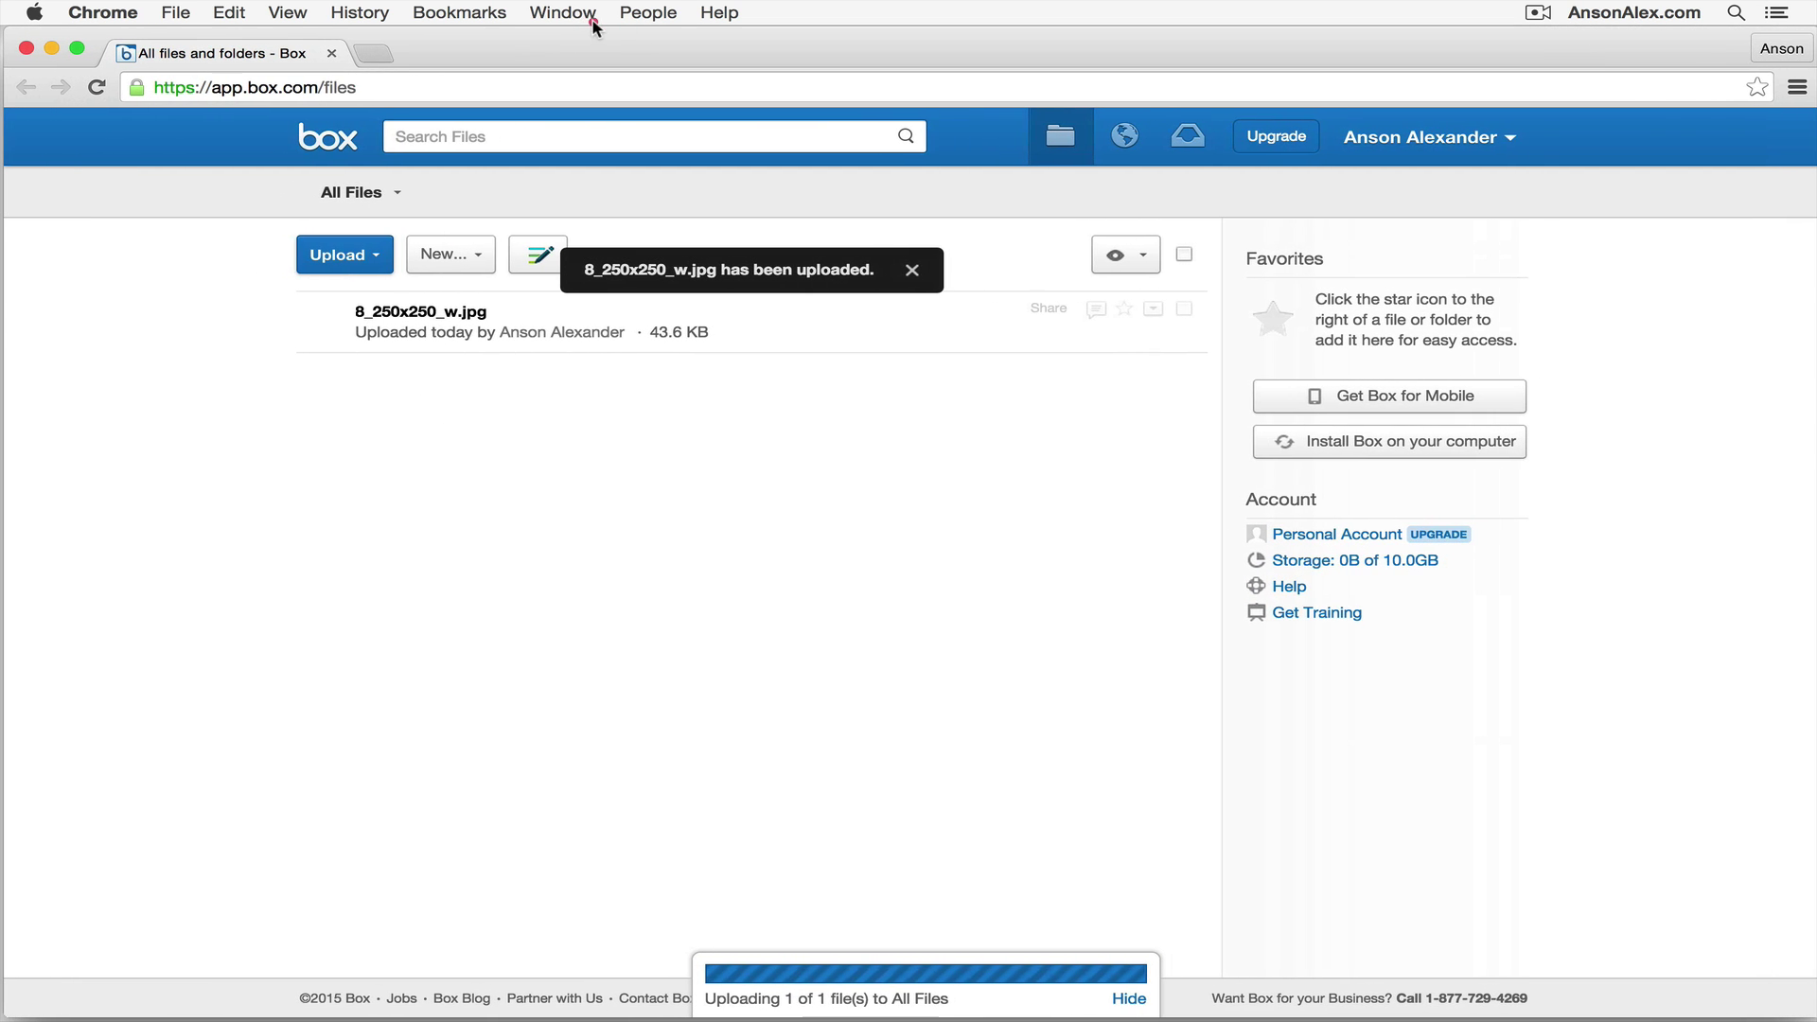
mouse_move(324, 331)
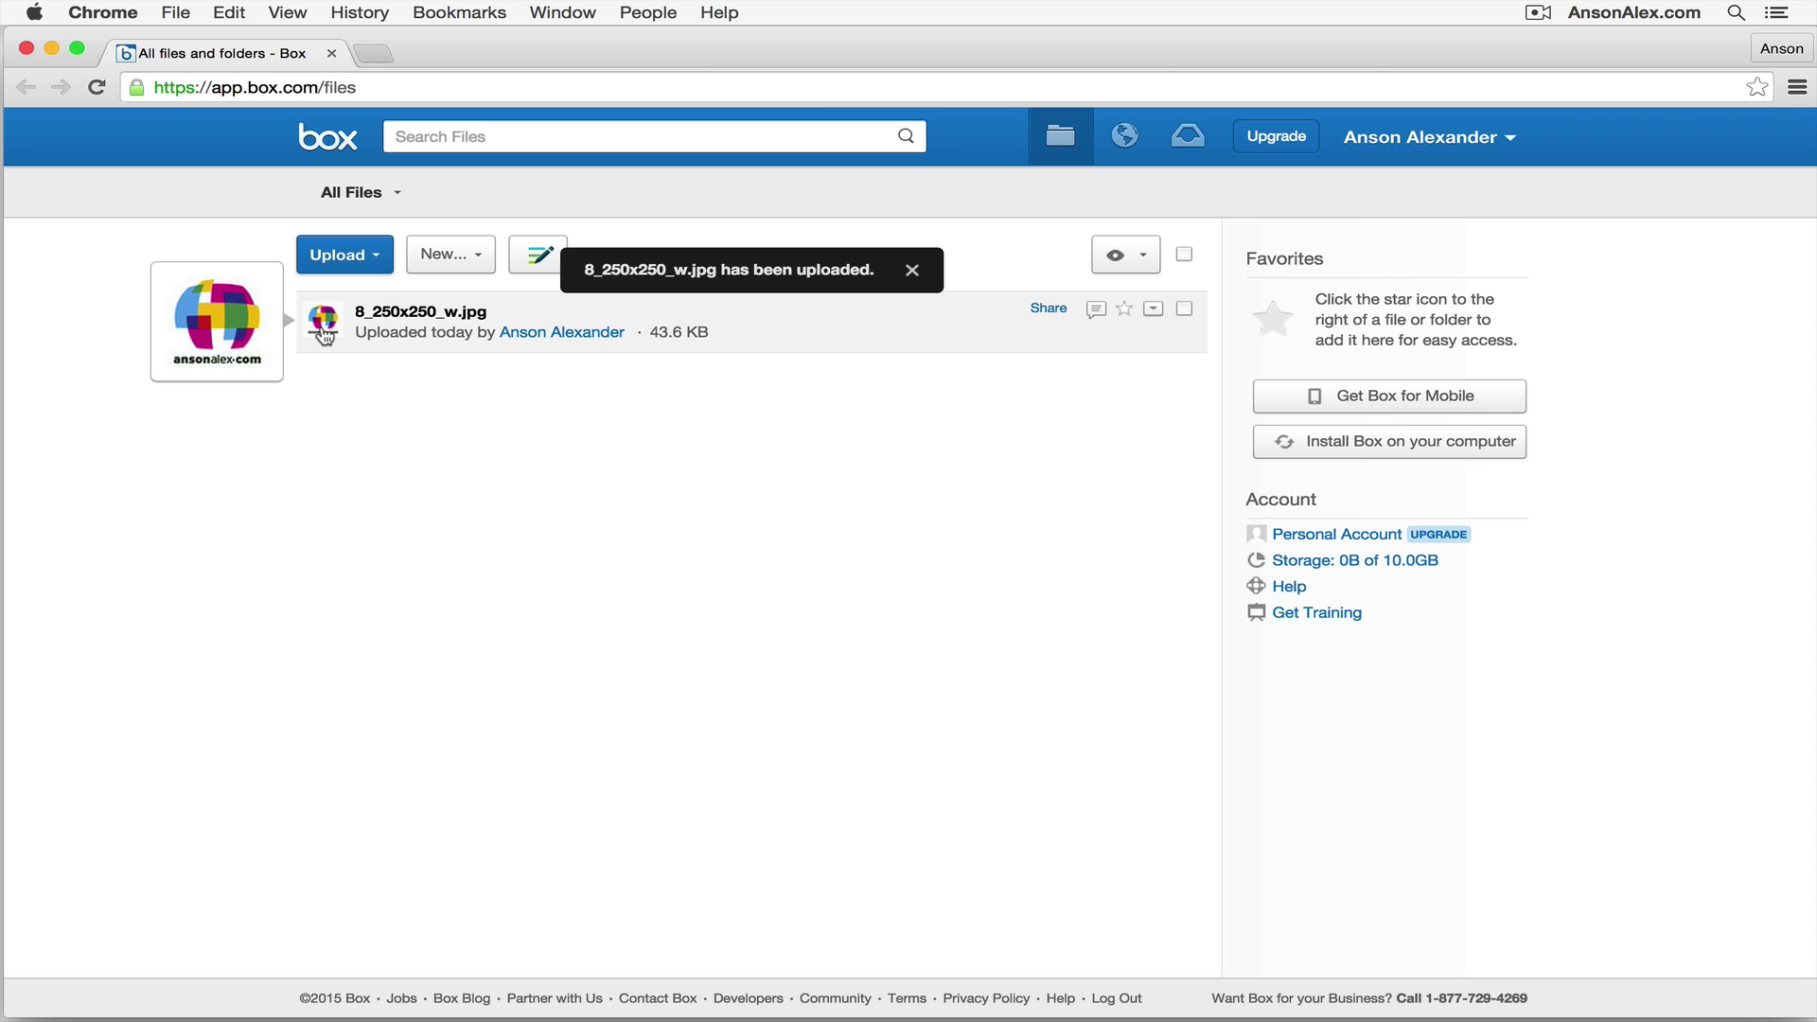
left_click(324, 332)
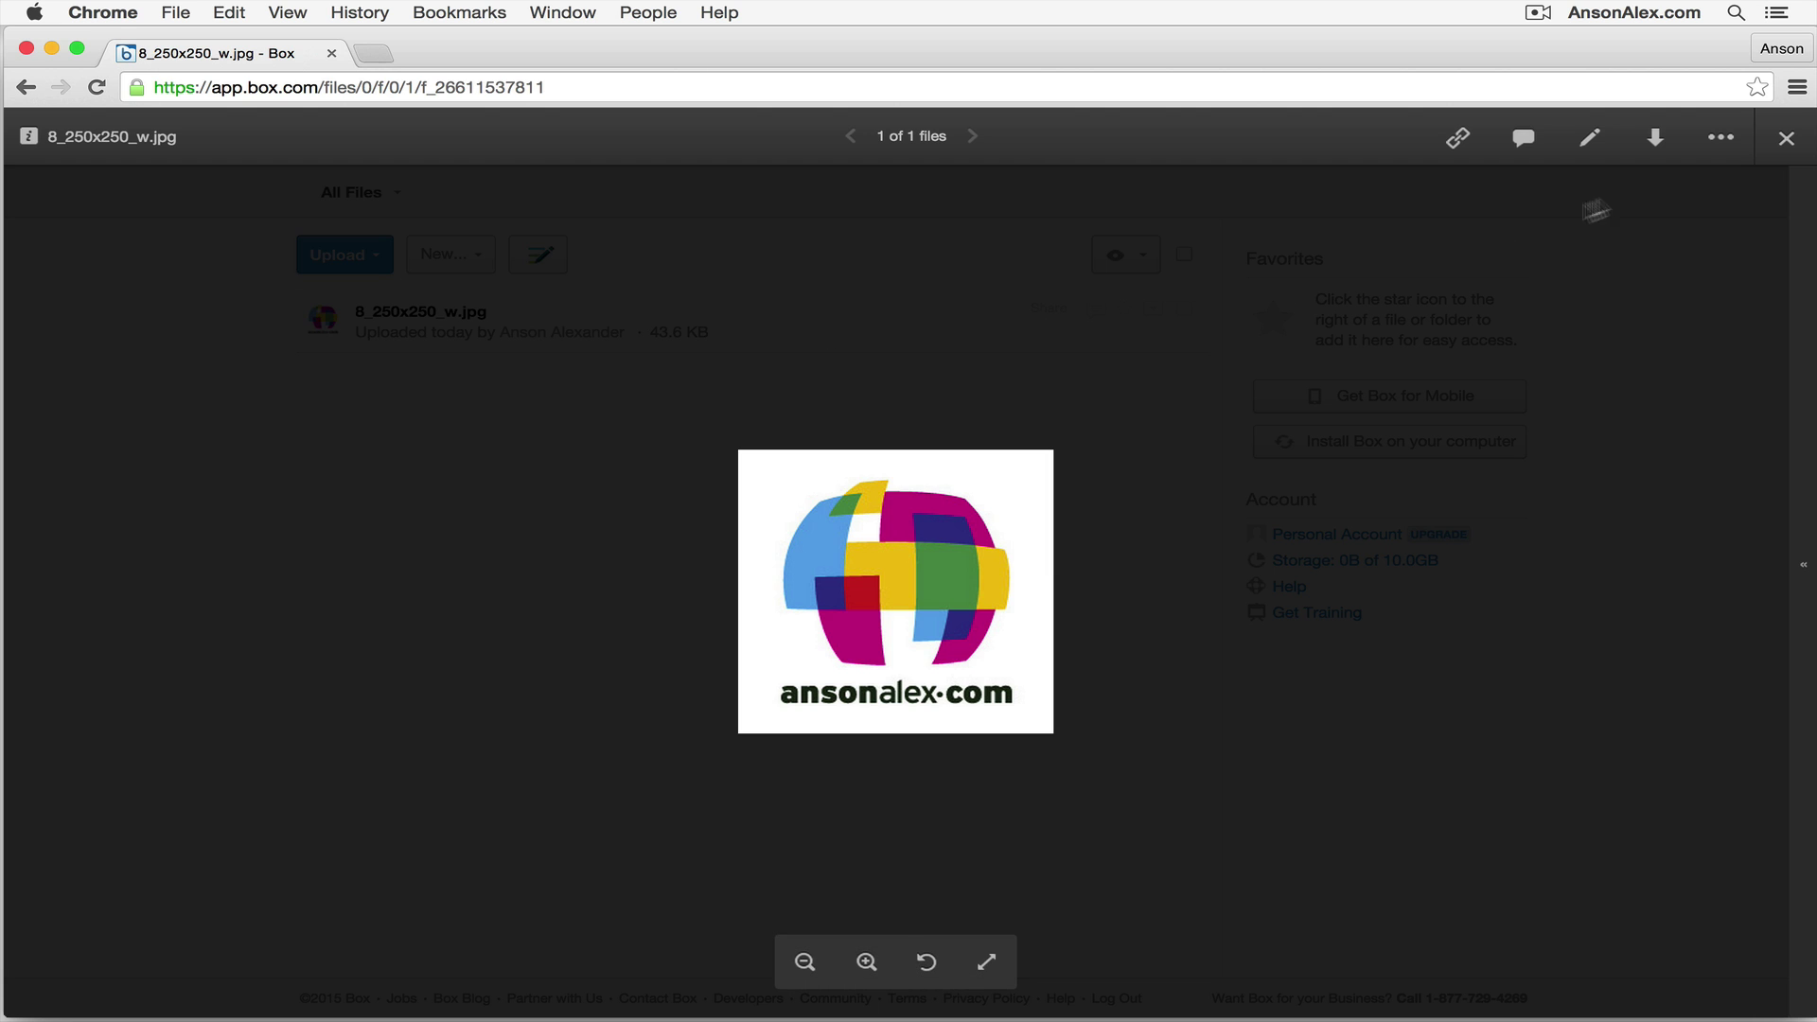
left_click(1721, 140)
left_click(1786, 140)
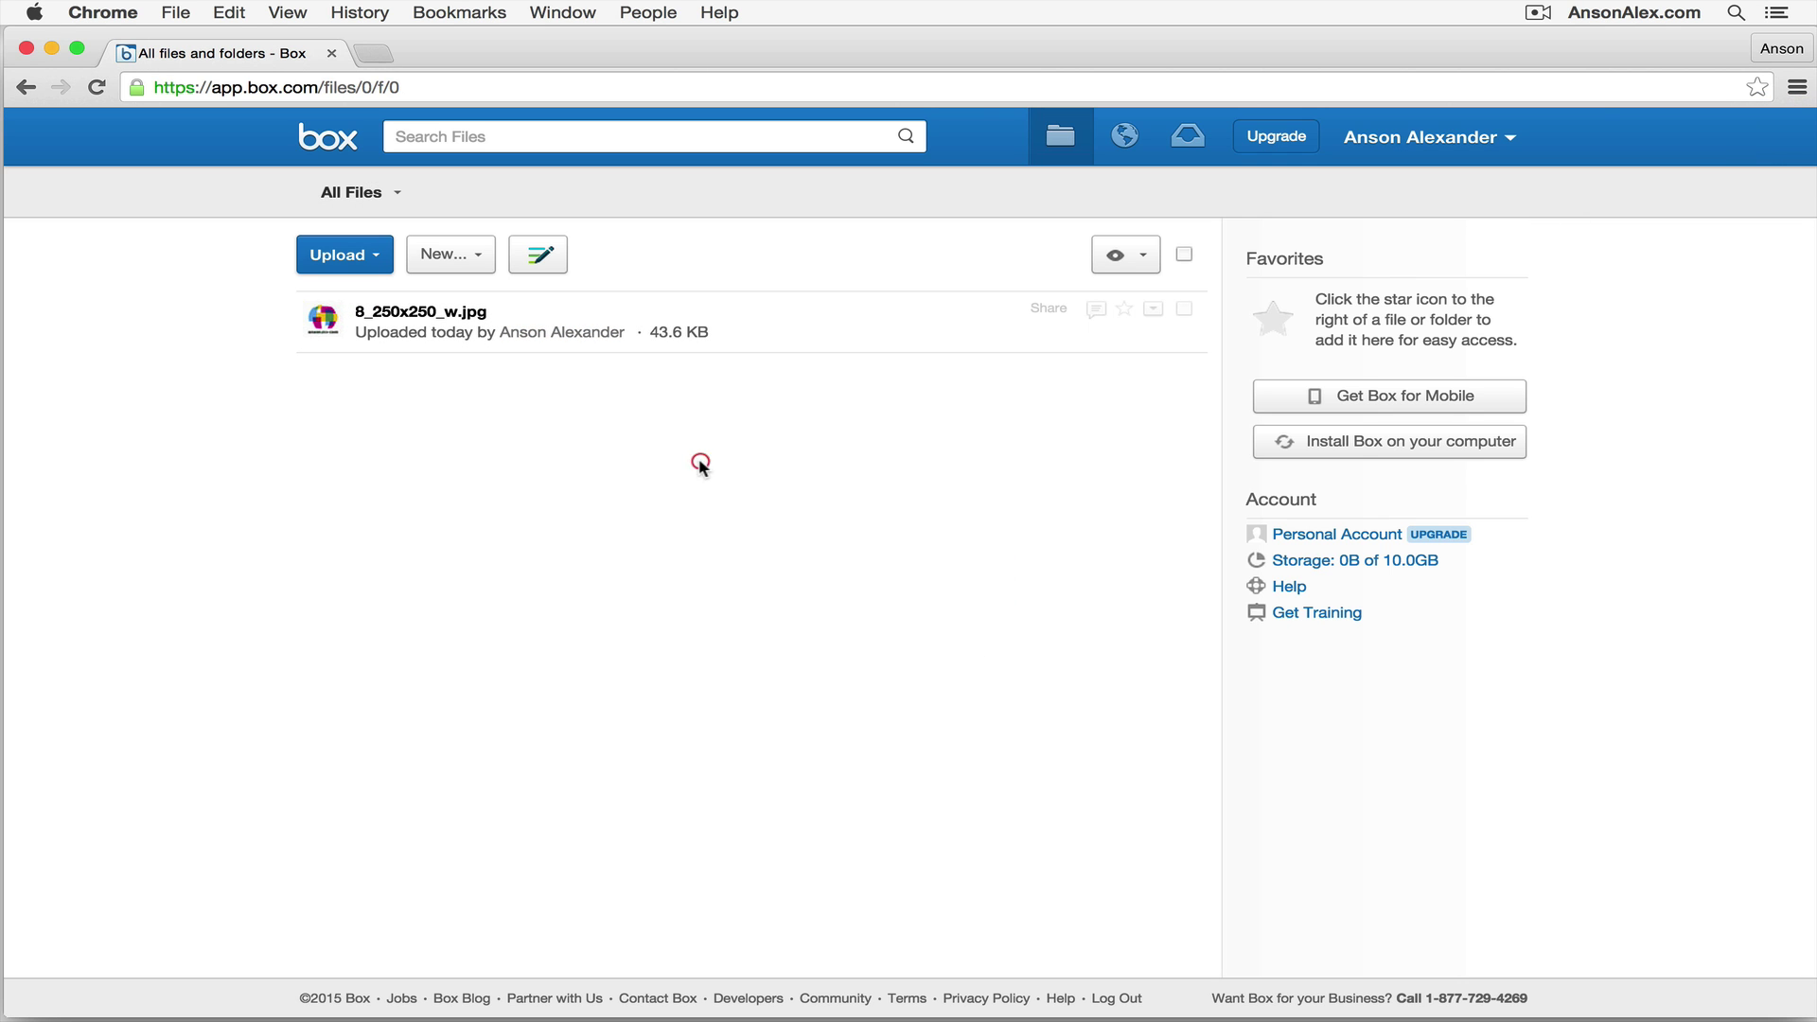
left_click(383, 265)
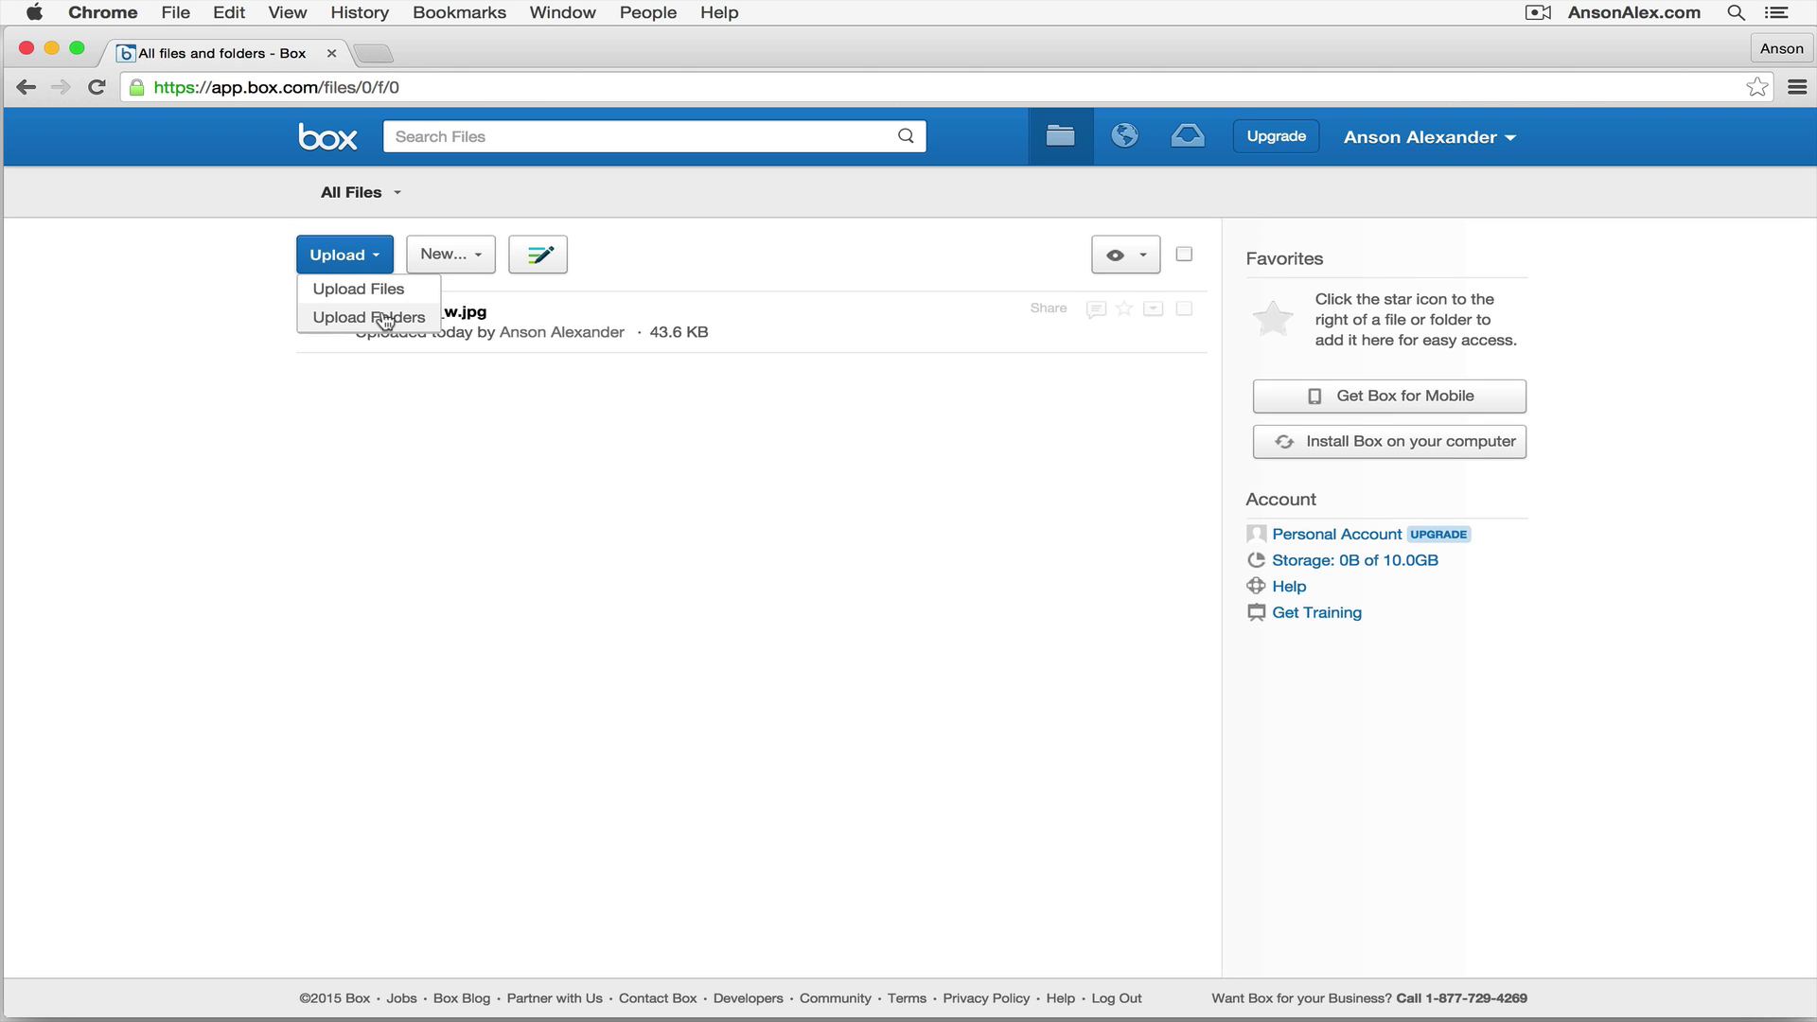
- Dismiss the upload options and create a new Box Note named 'Test note' from New..
left_click(251, 402)
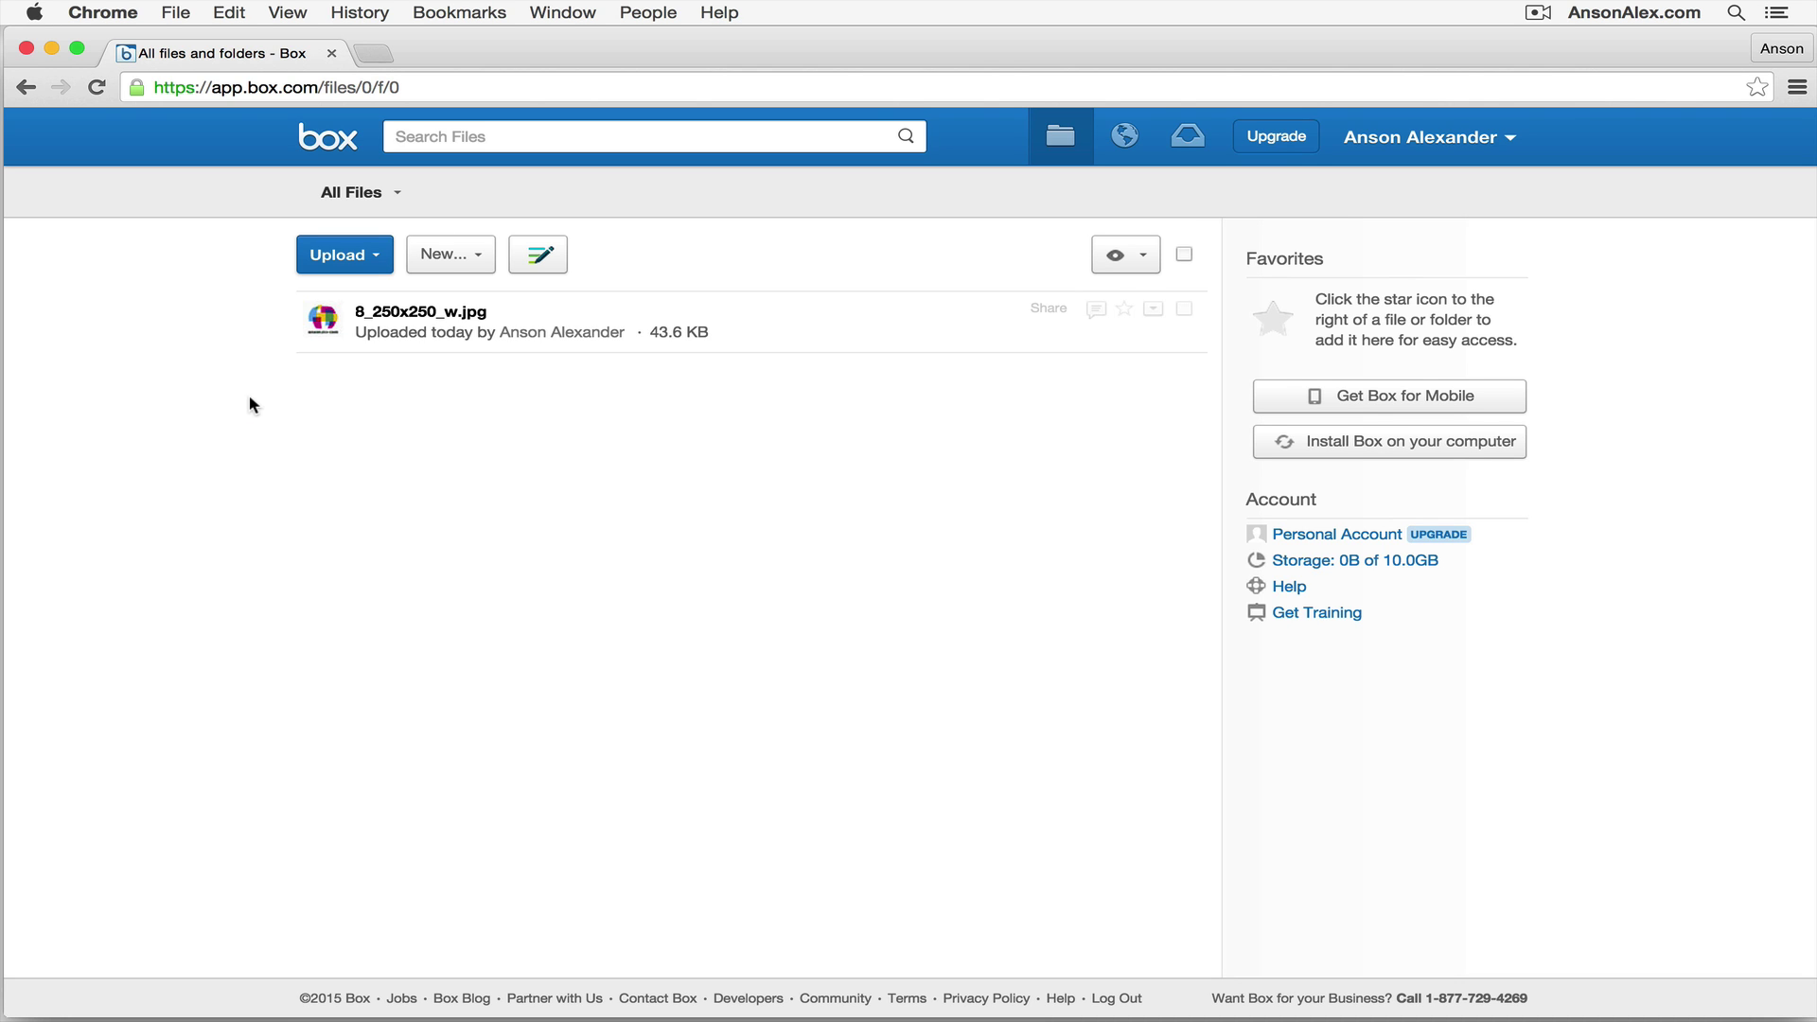
left_click(484, 270)
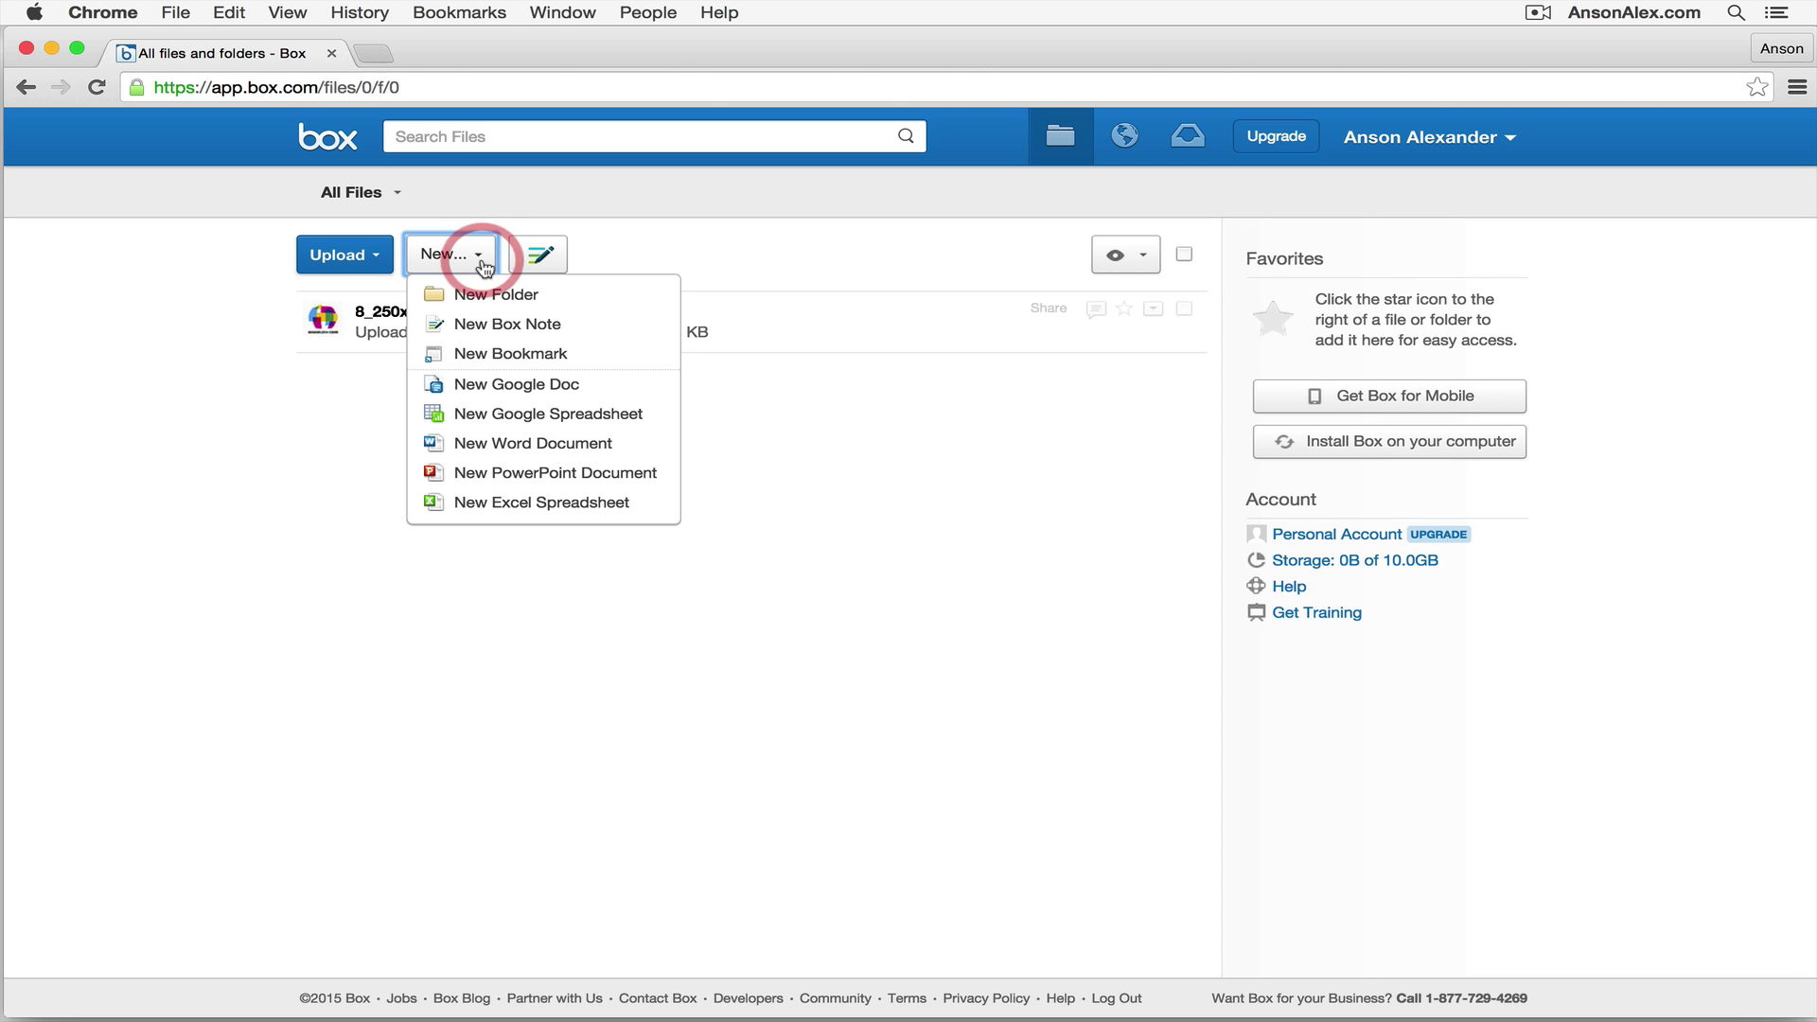
left_click(573, 325)
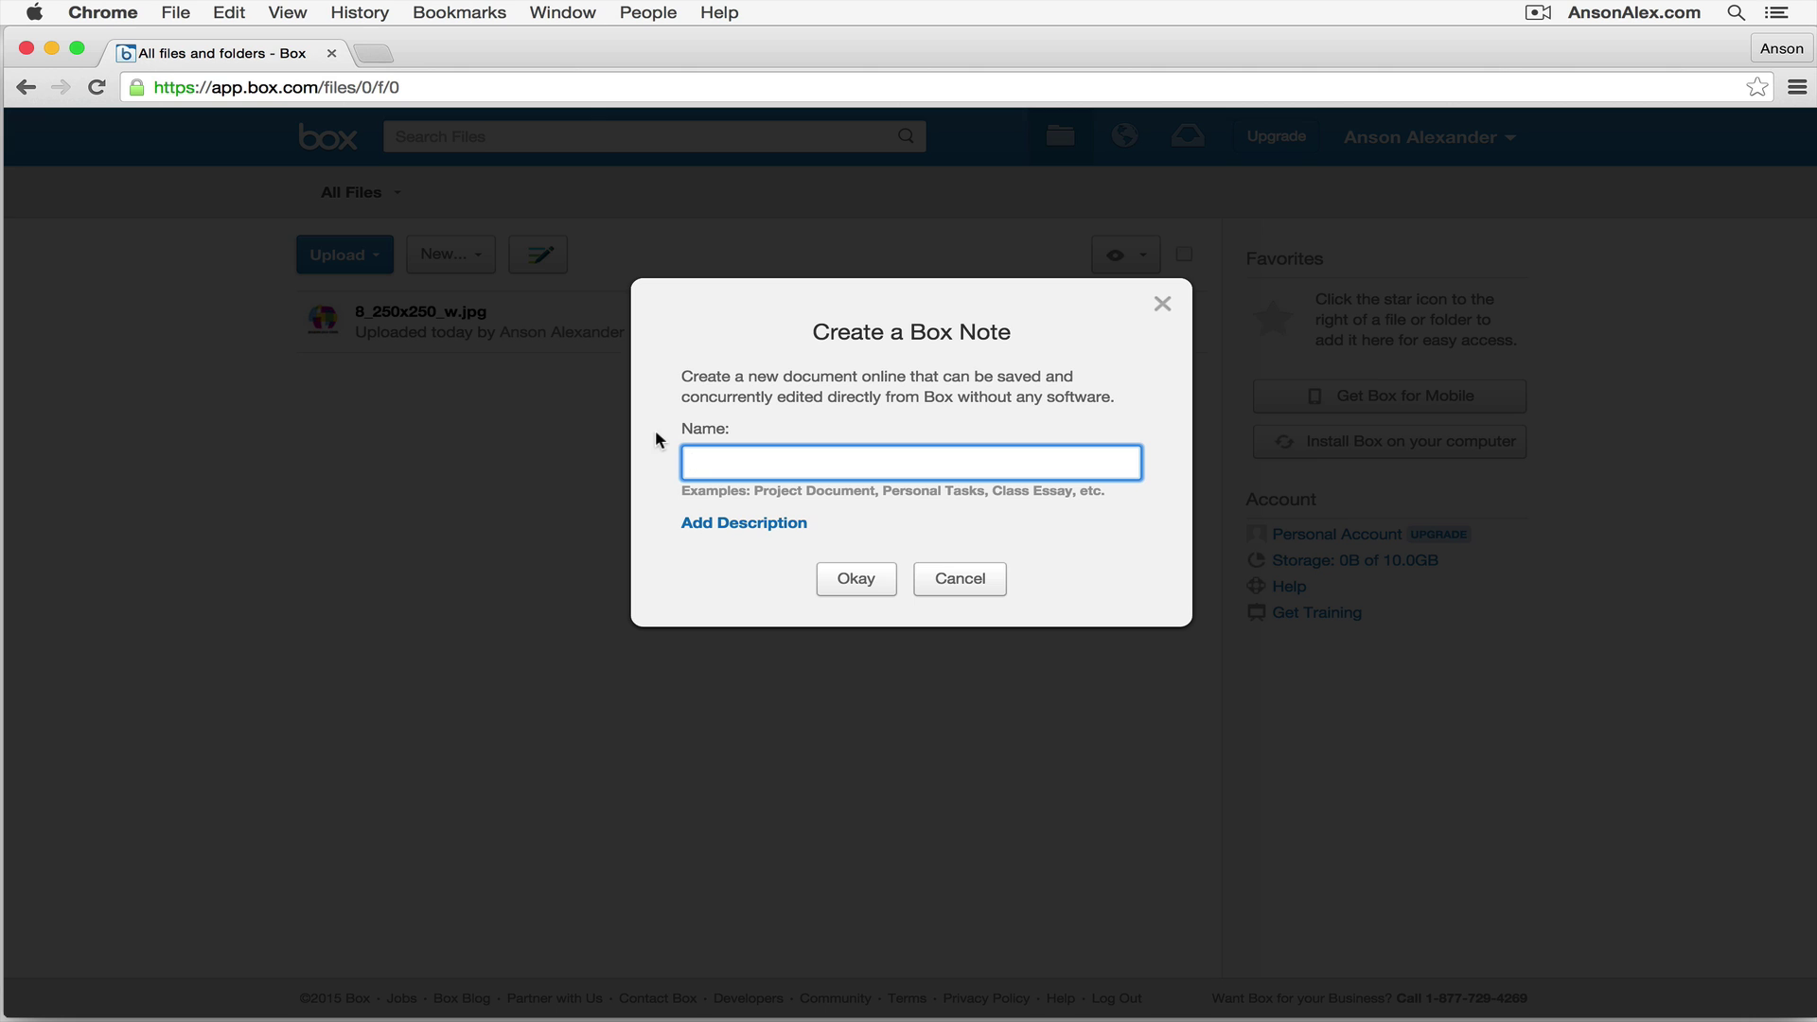
type("Test note")
left_click(850, 580)
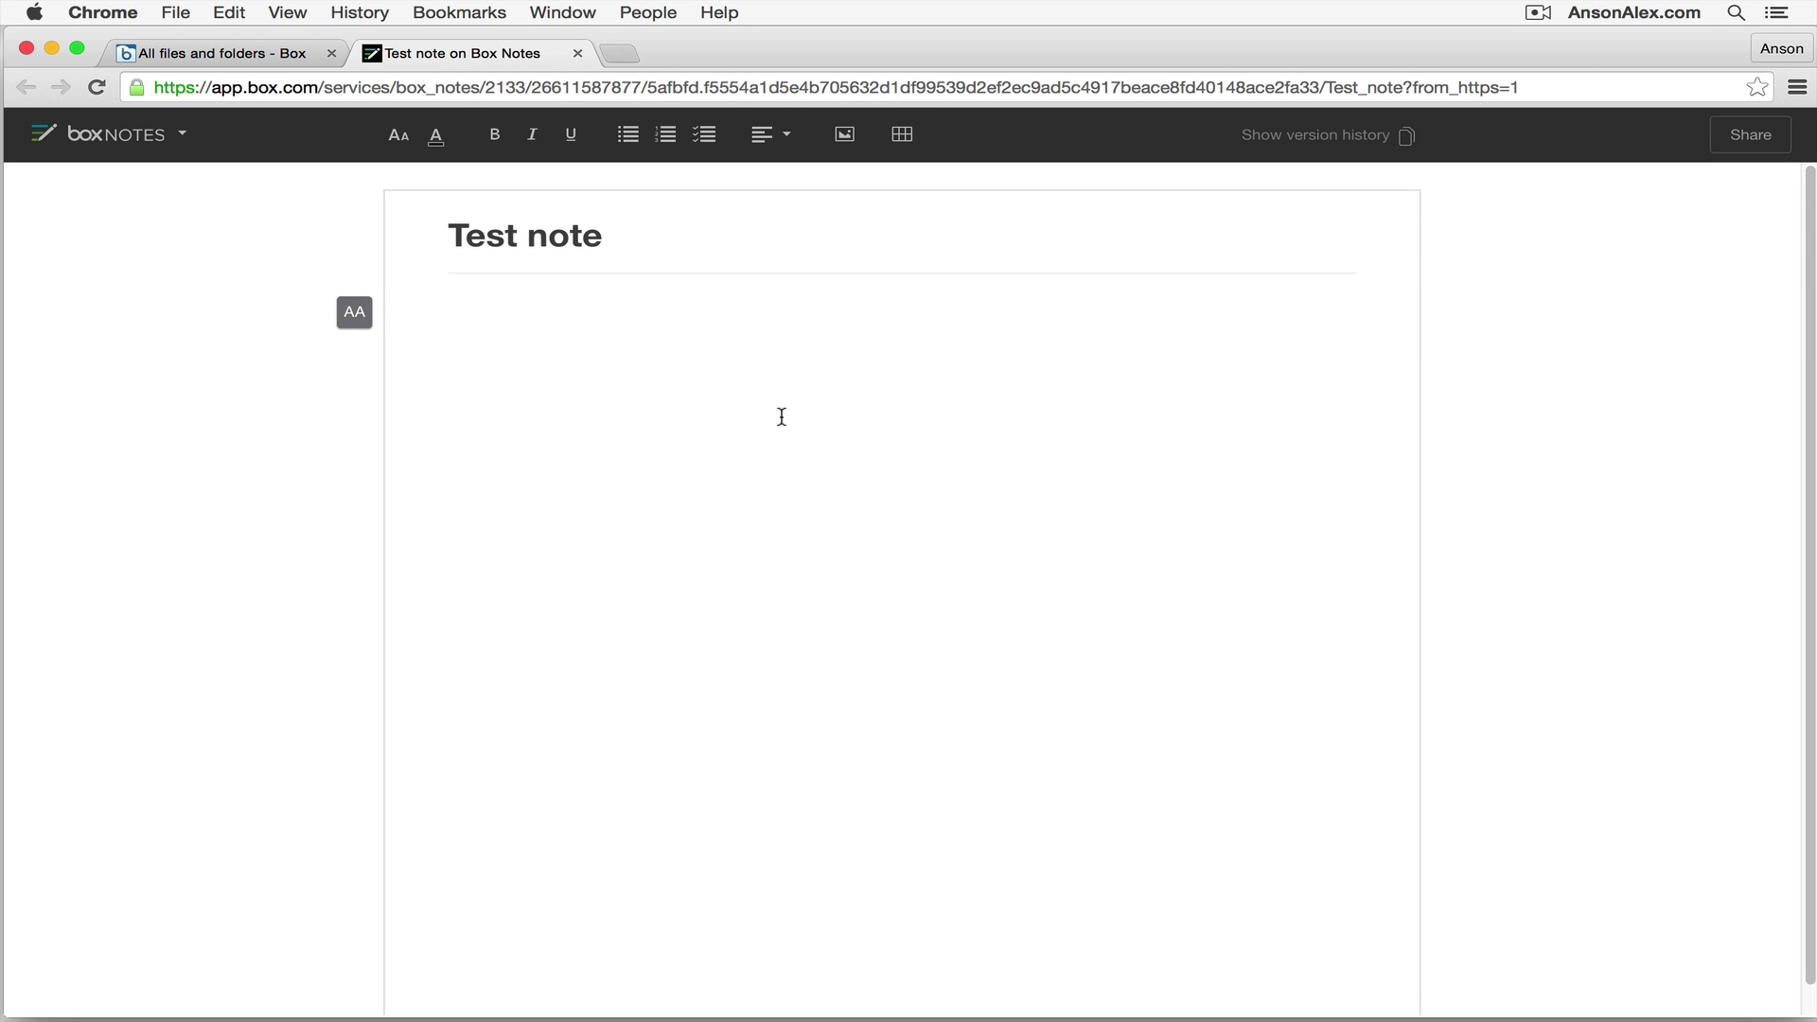
- Write 'This is my document.' in the note, browsing size, colour, alignment menus and Version History
type("This is my document.")
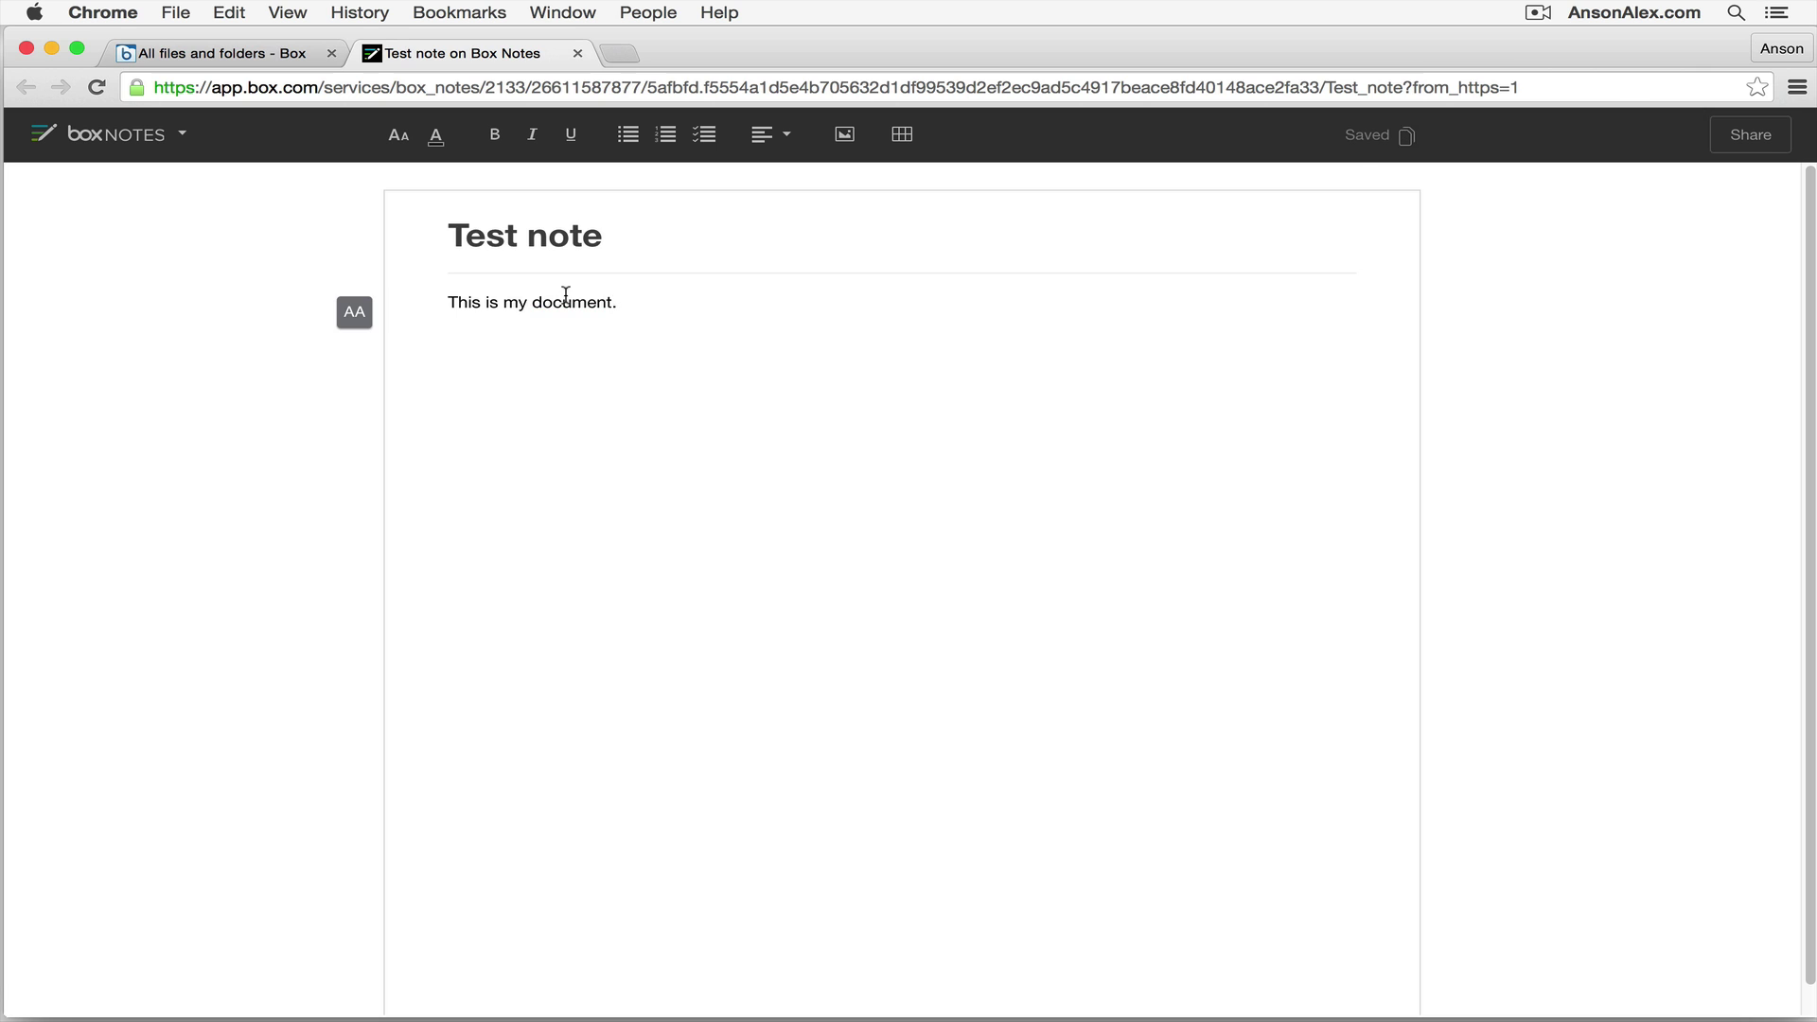
left_click(402, 144)
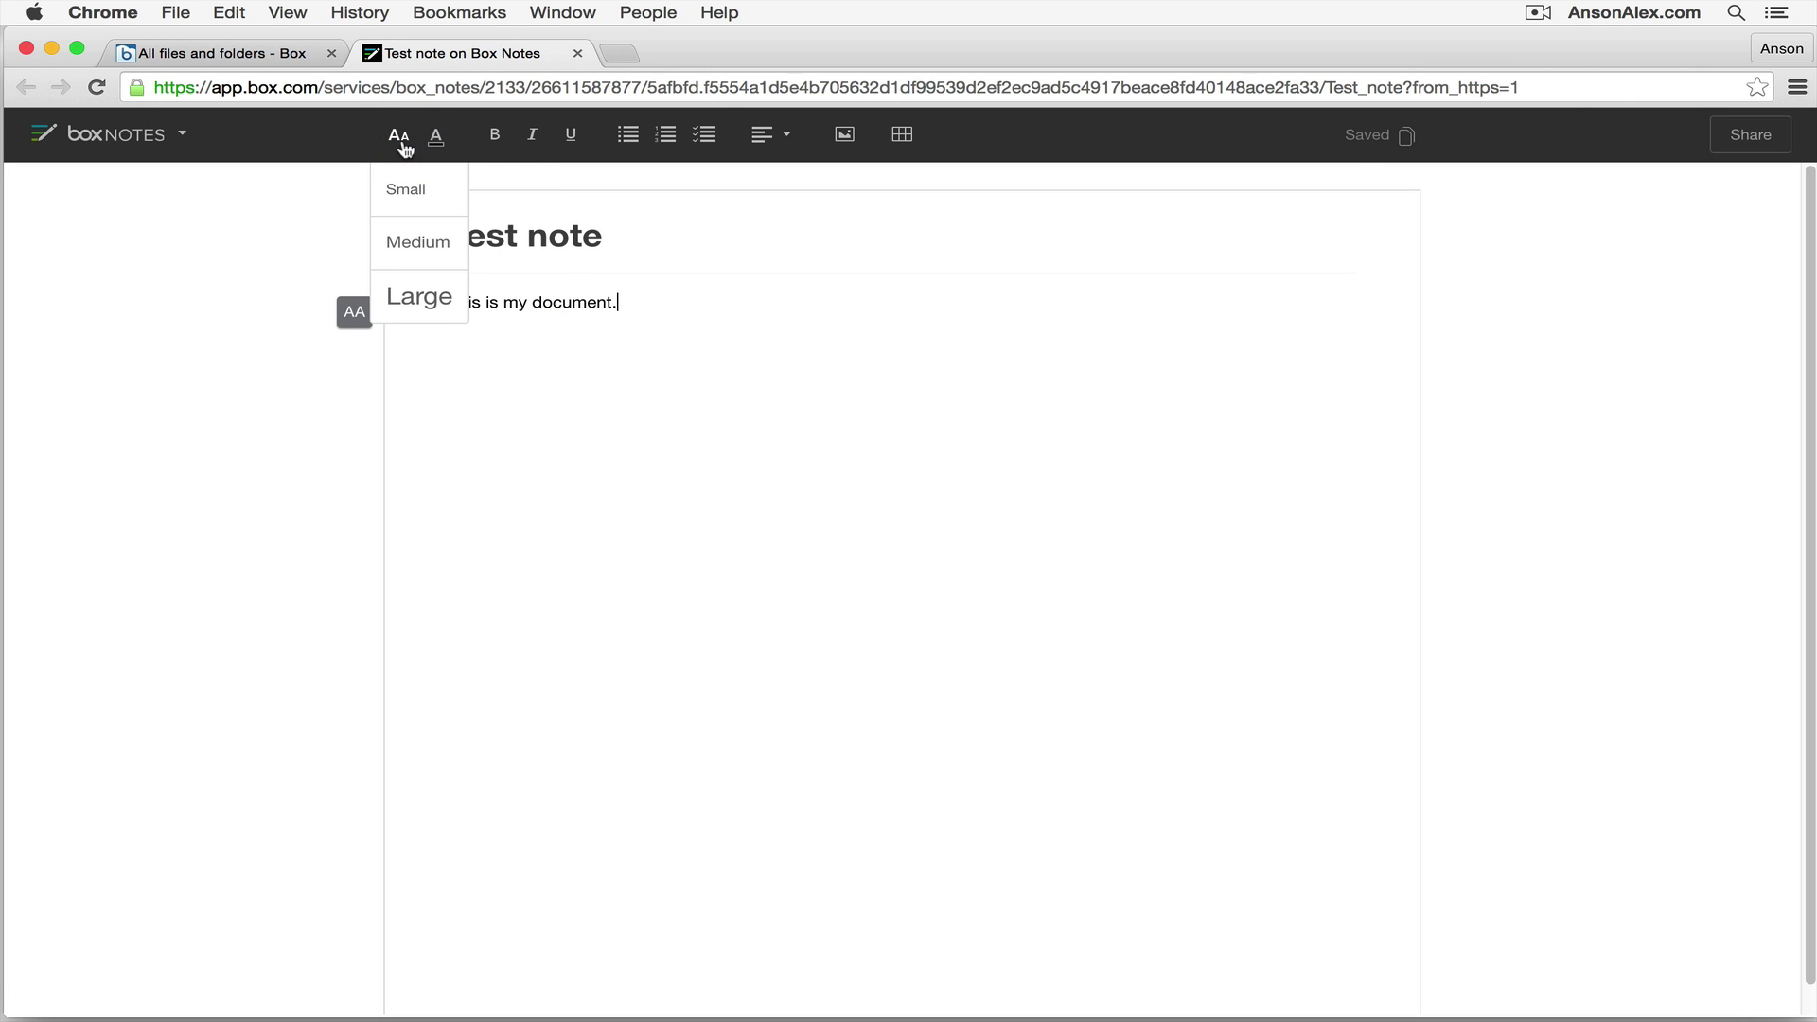
left_click(435, 142)
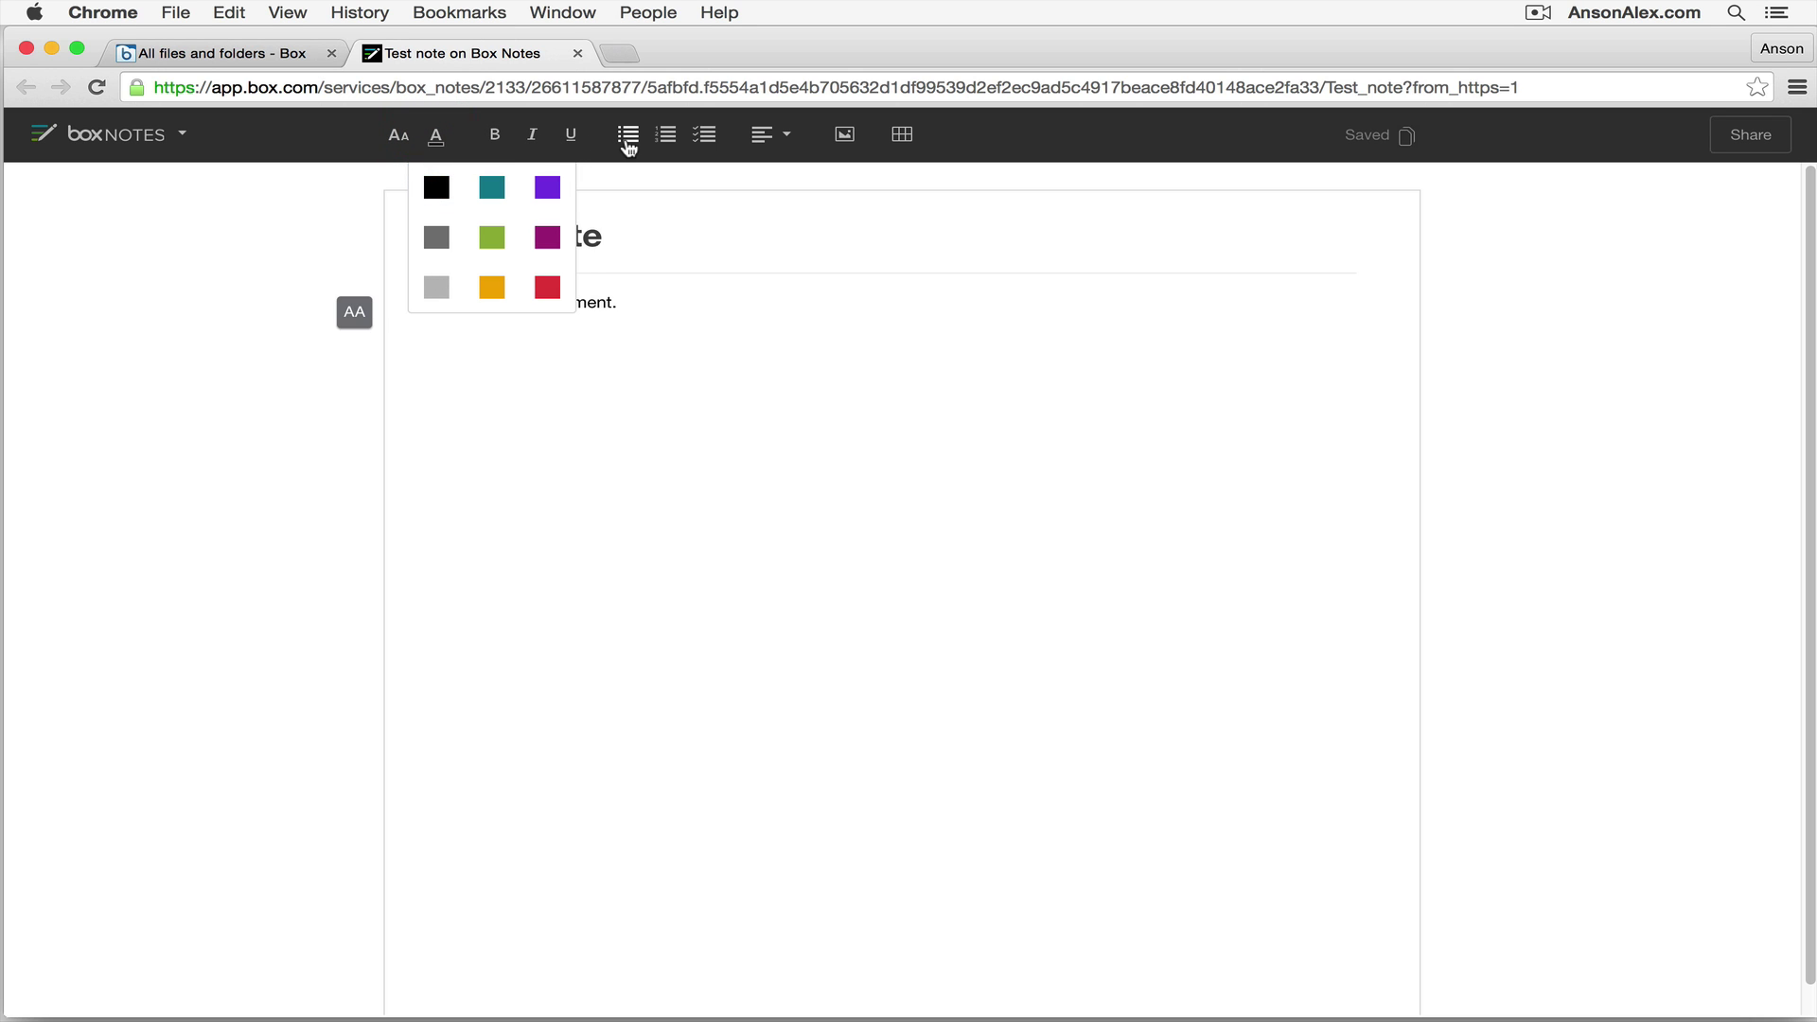
left_click(778, 139)
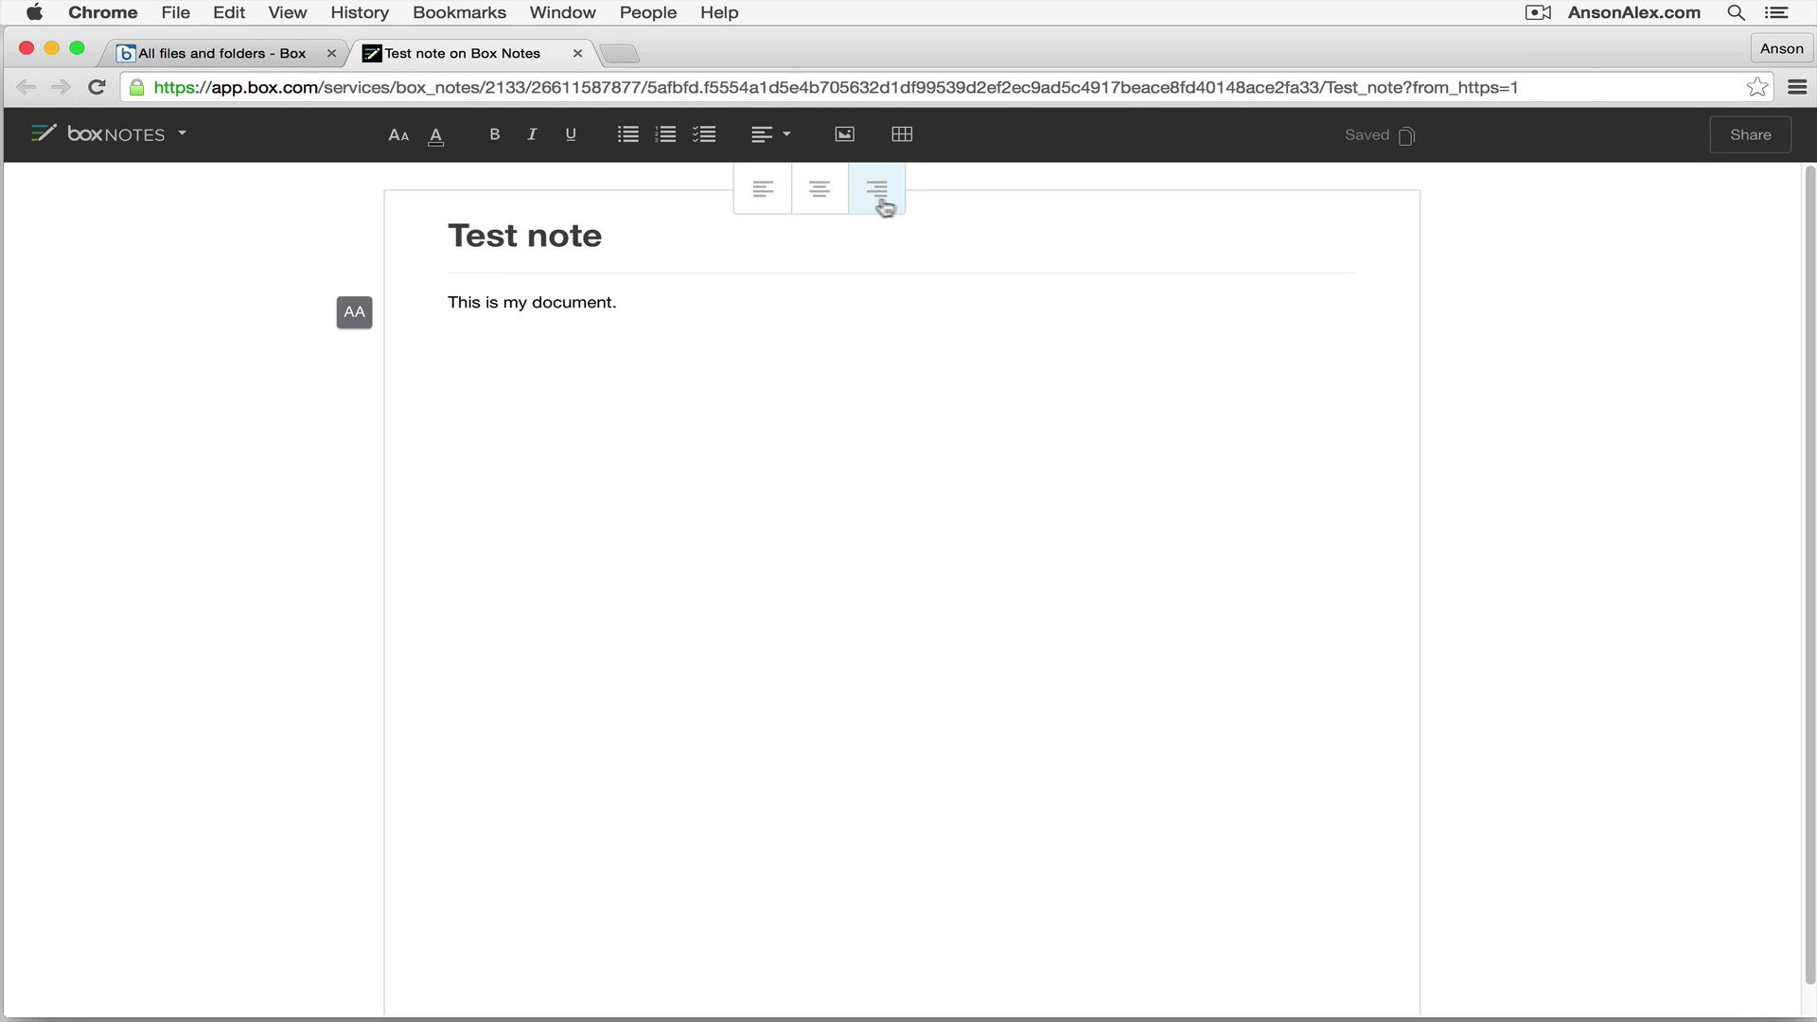
left_click(804, 304)
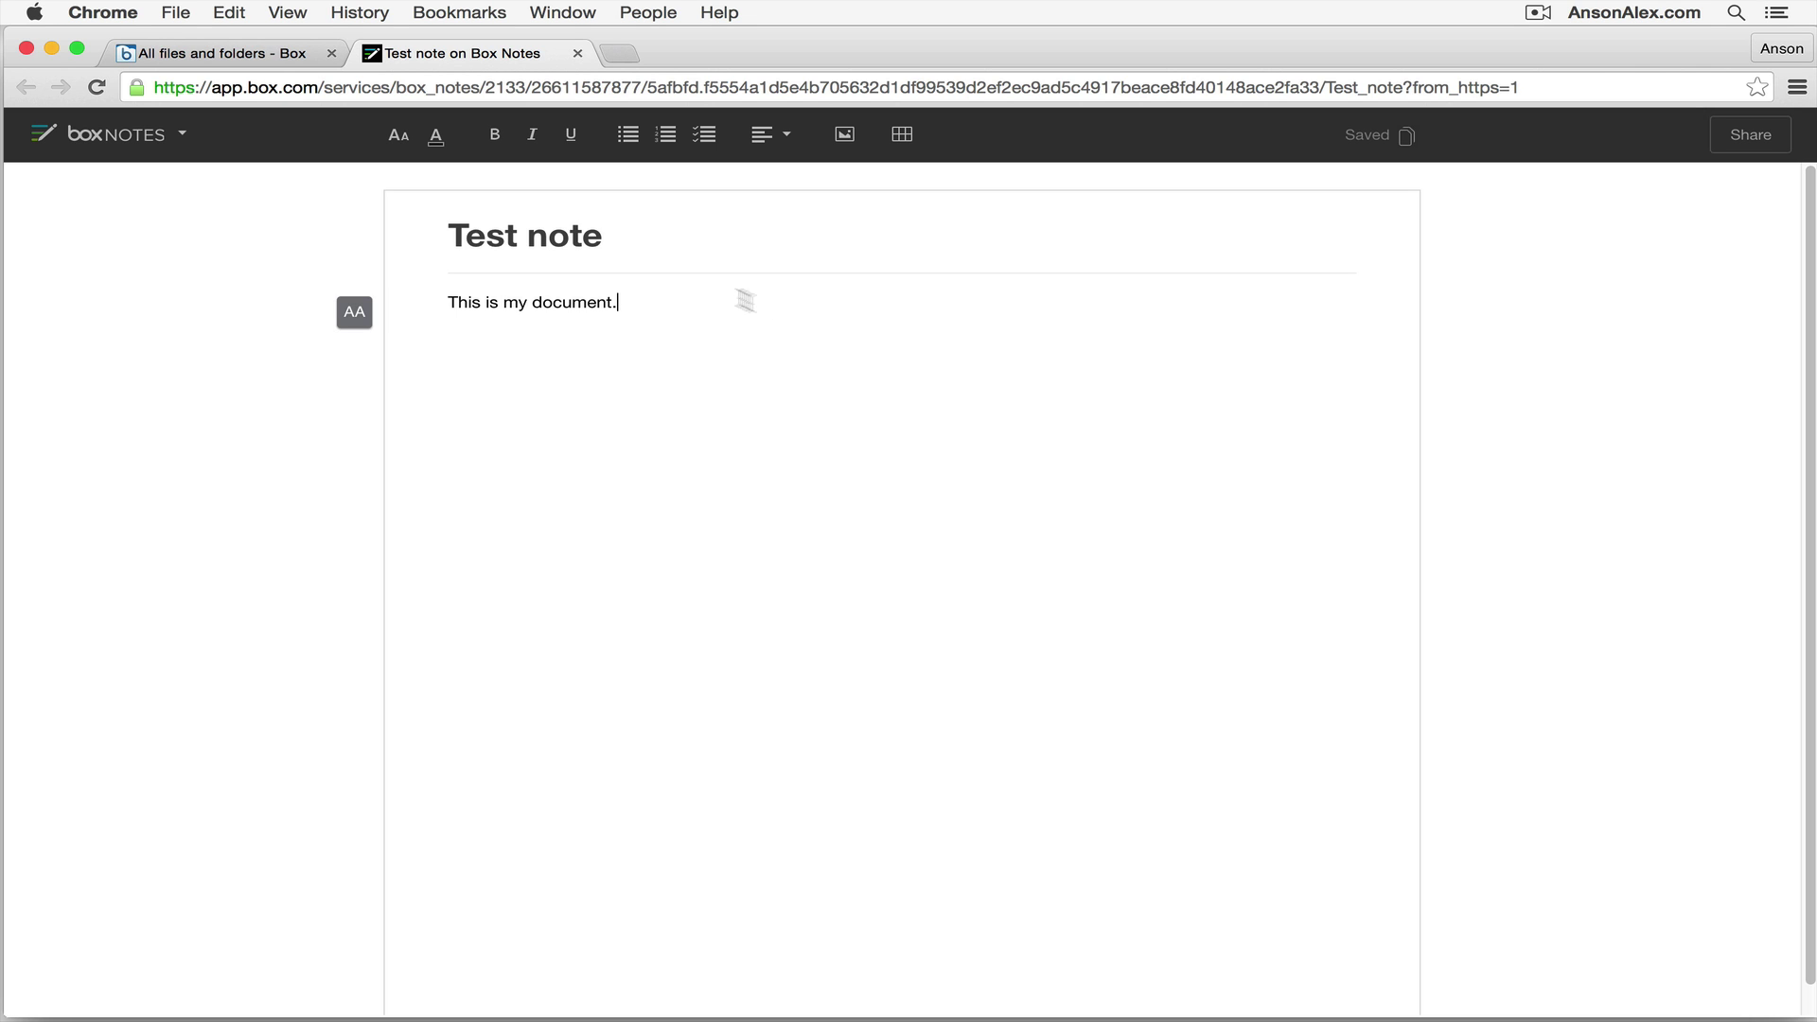
left_click(1376, 138)
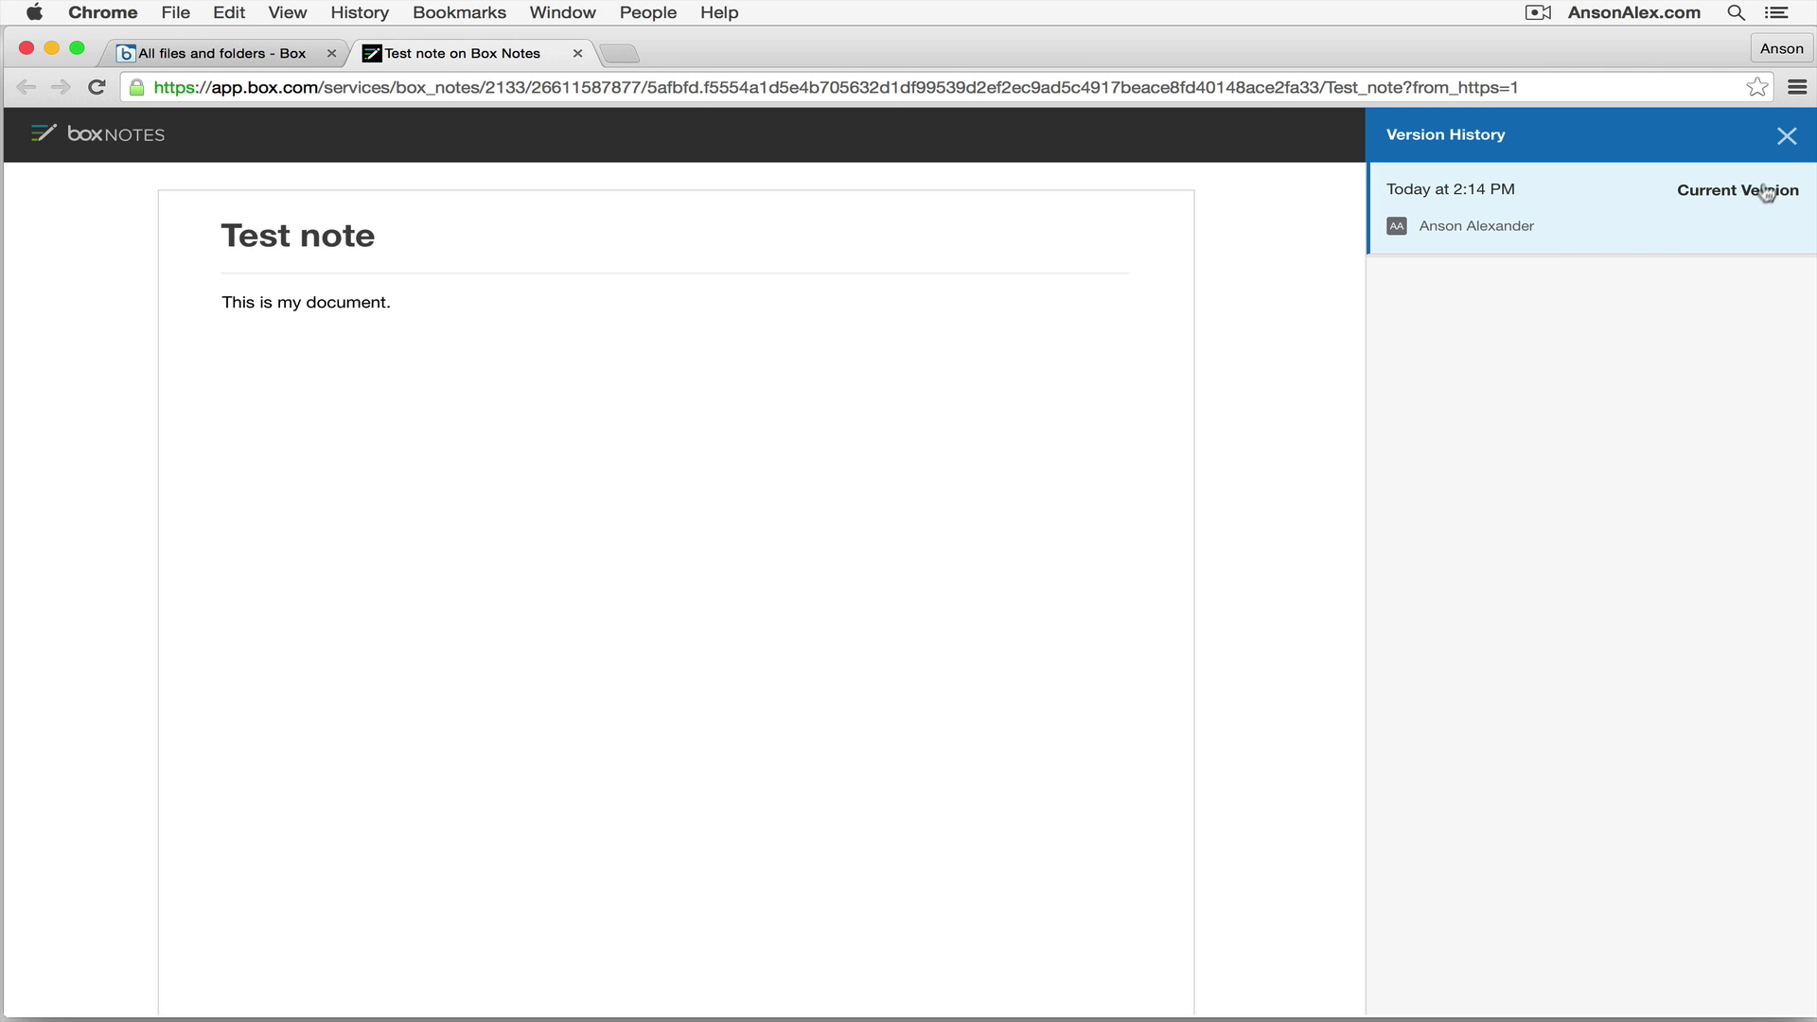
left_click(1787, 135)
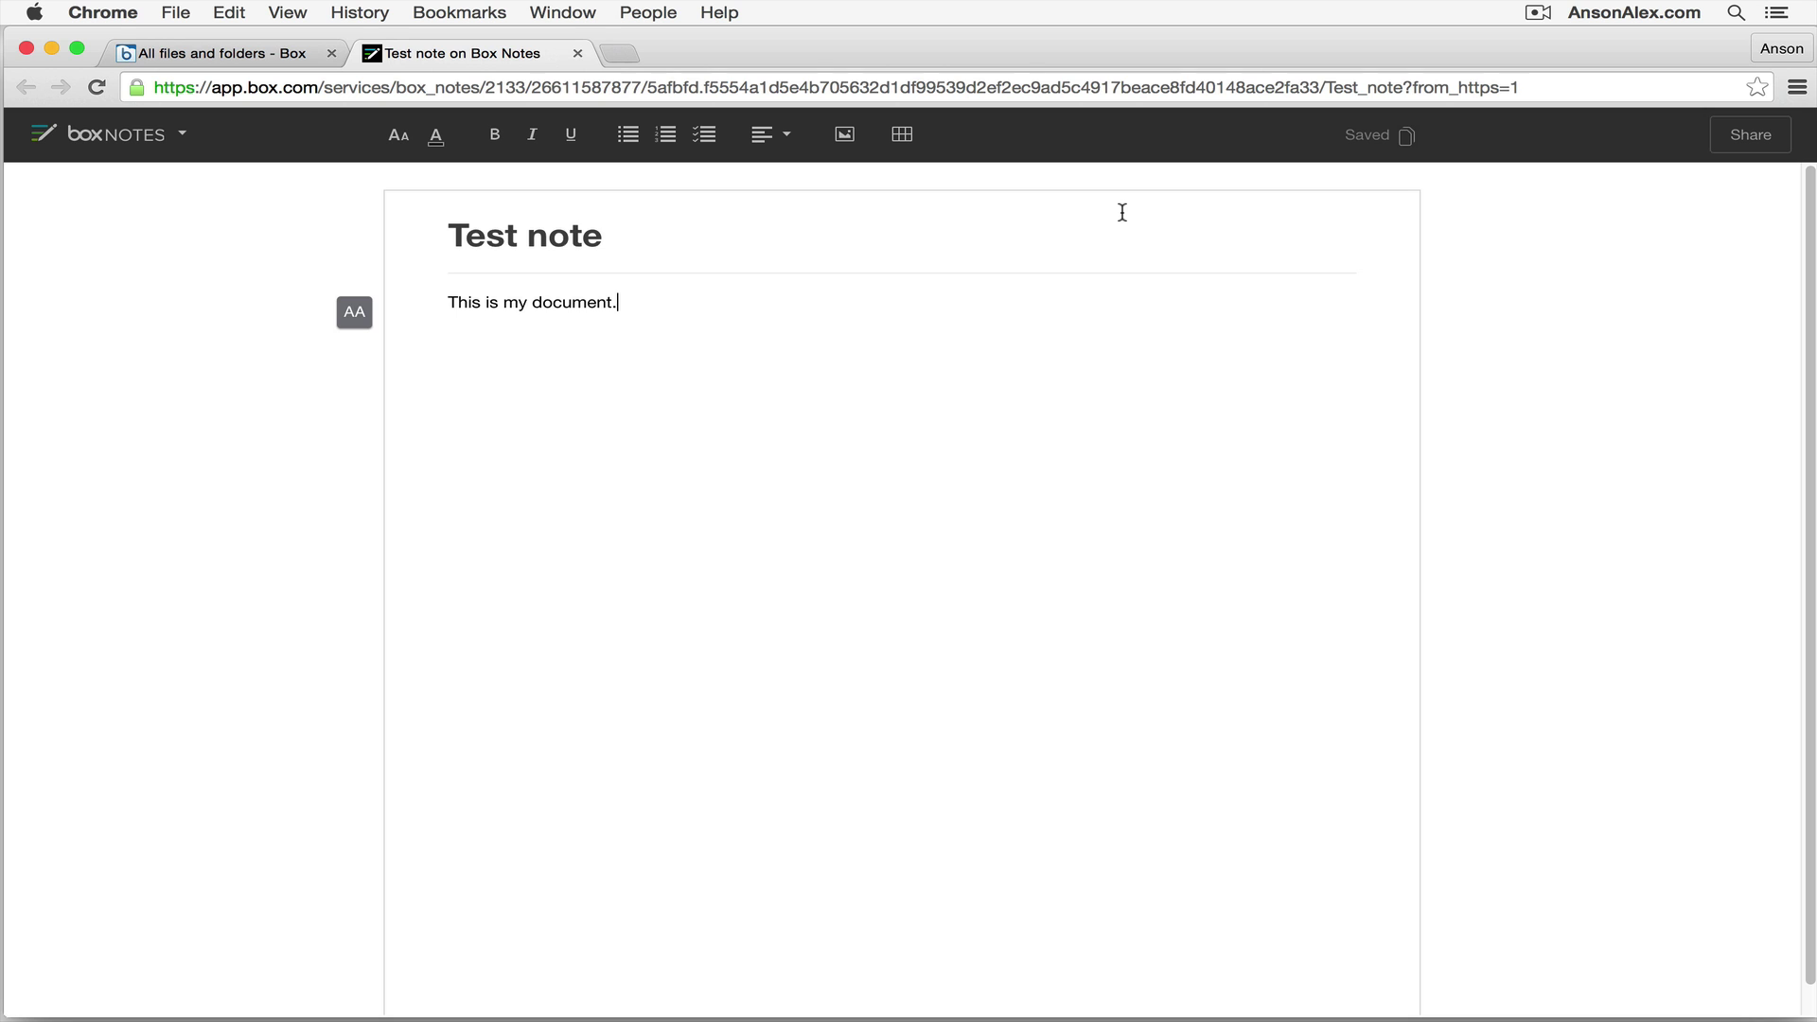
- Close the Test note tab so All Files shows Test note.boxnote beside the logo image
left_click(575, 53)
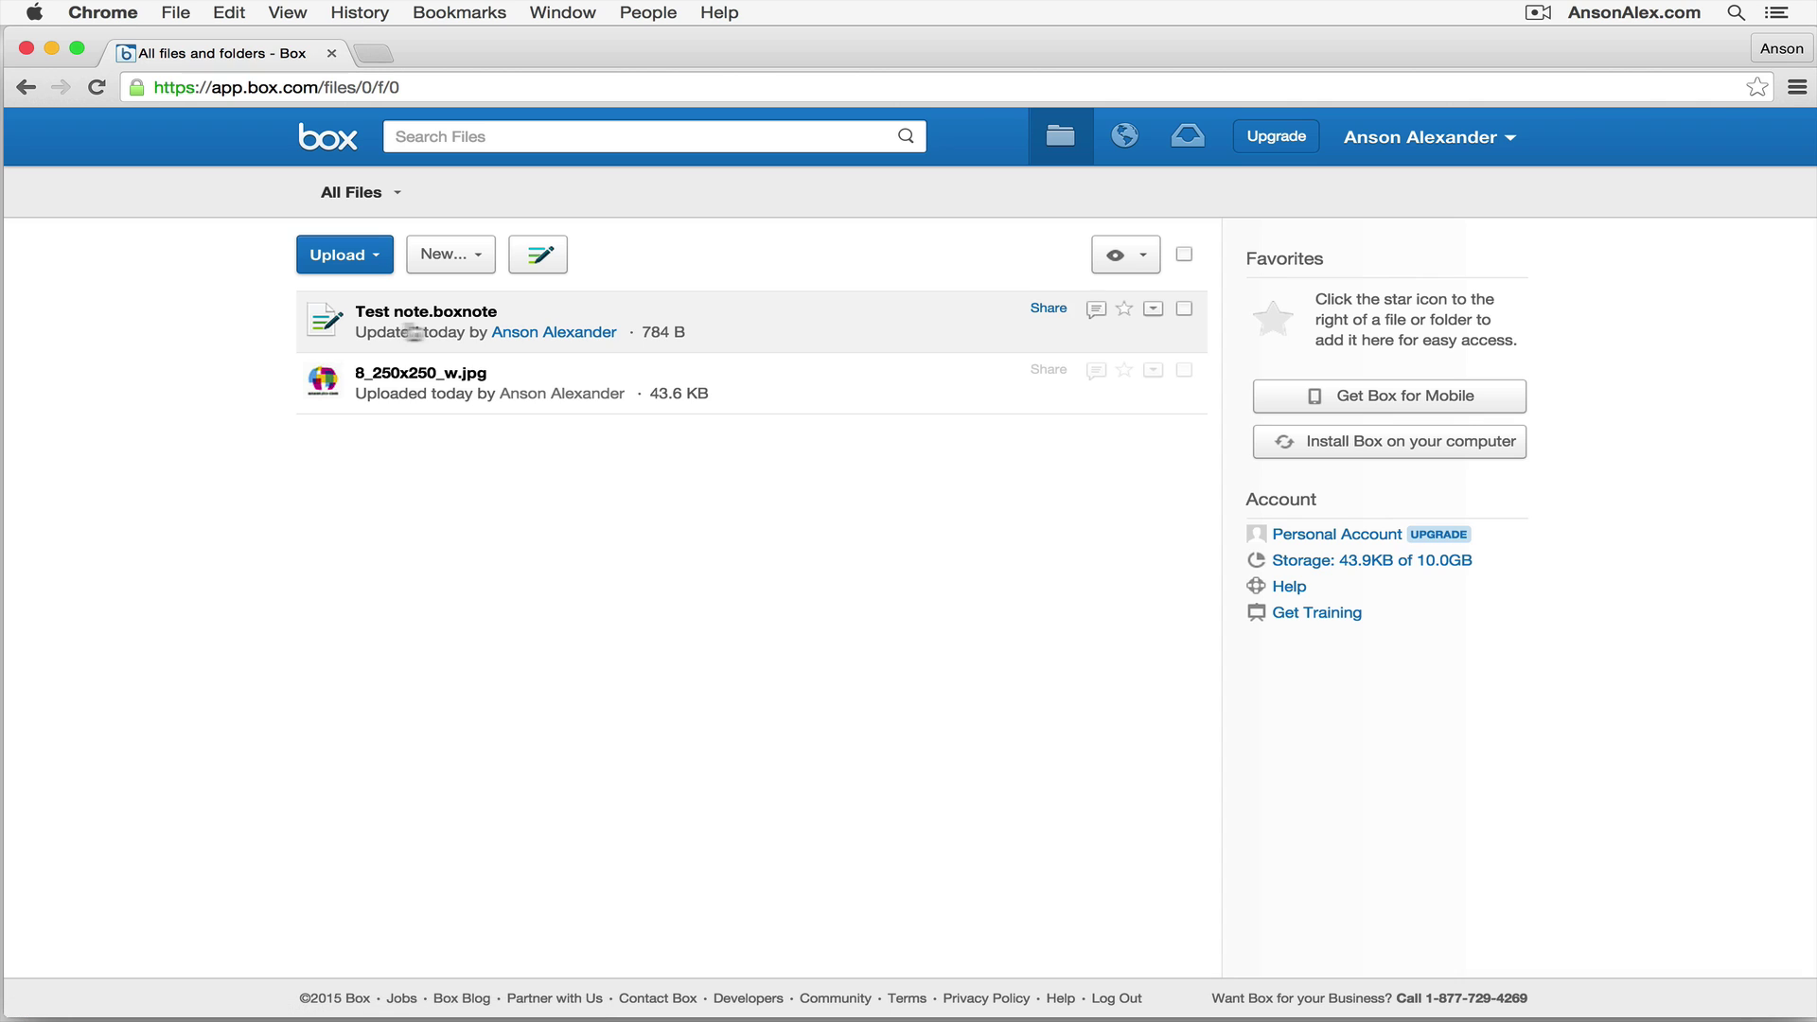
left_click(481, 254)
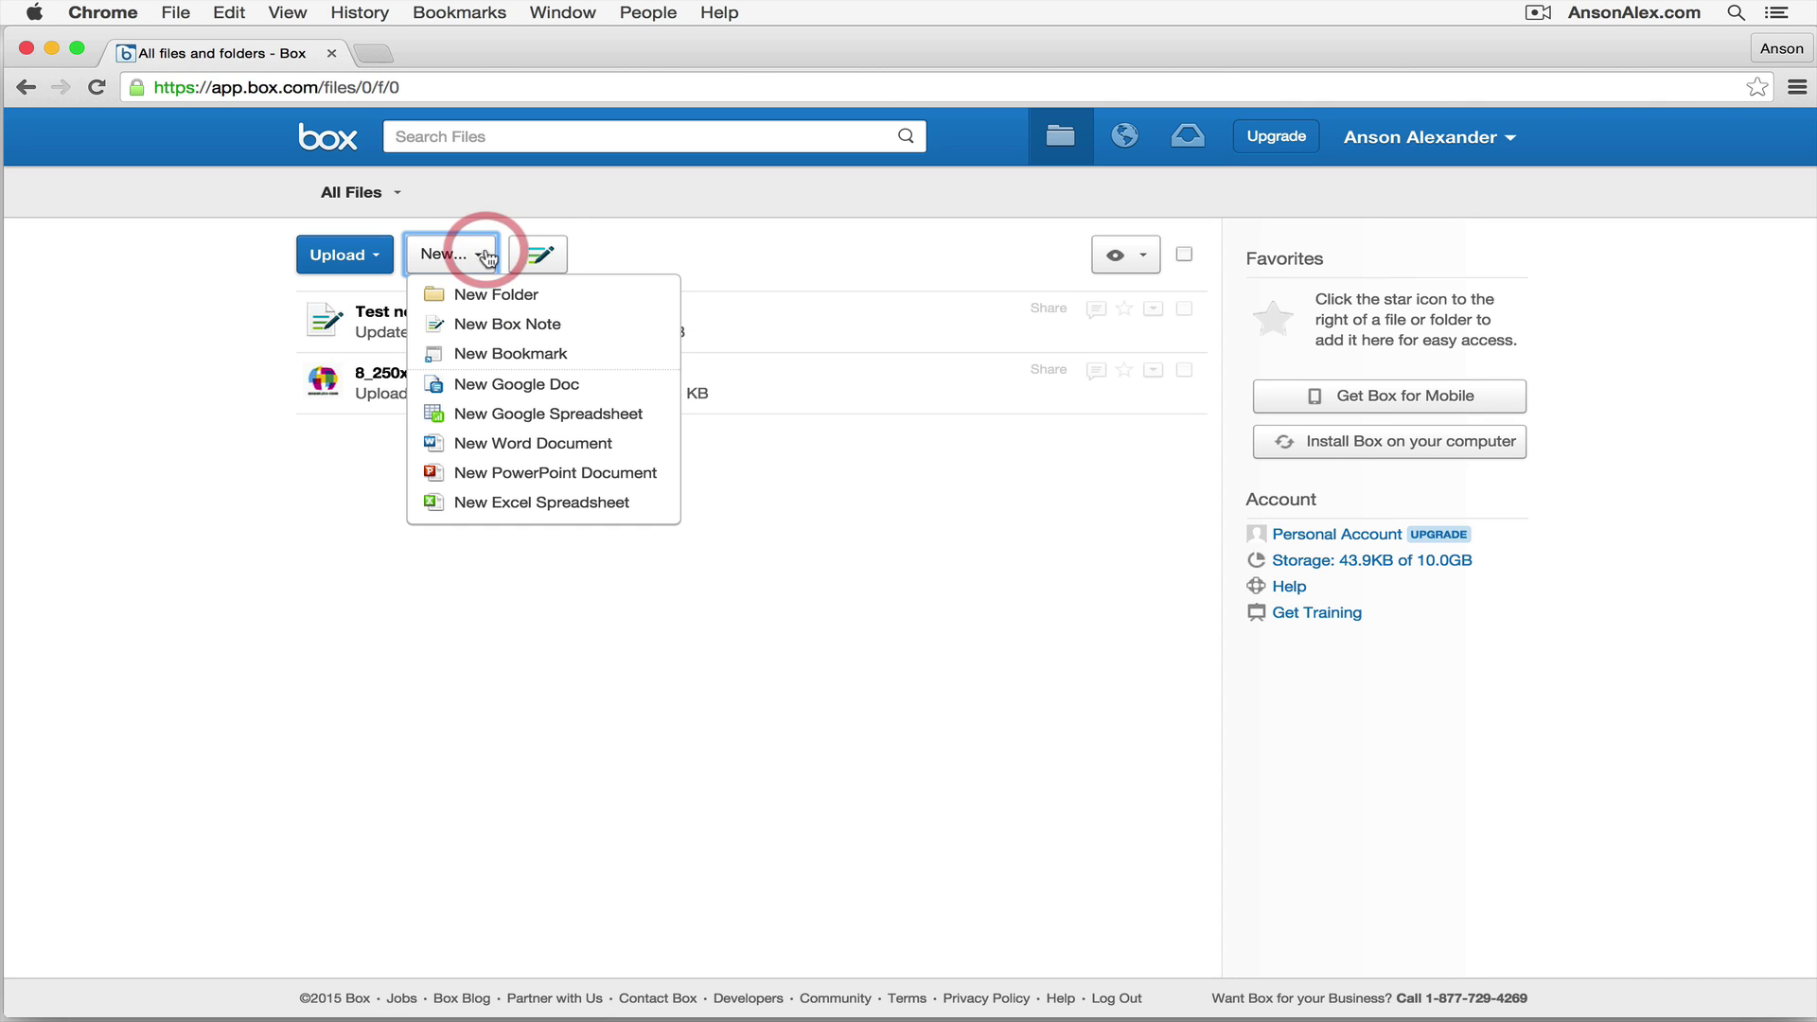
- Add a bookmark to ansonalex.com named AnsonAlex.com with description 'Technology Tutorials'
left_click(558, 356)
left_click(743, 399)
type("ansonalex.com")
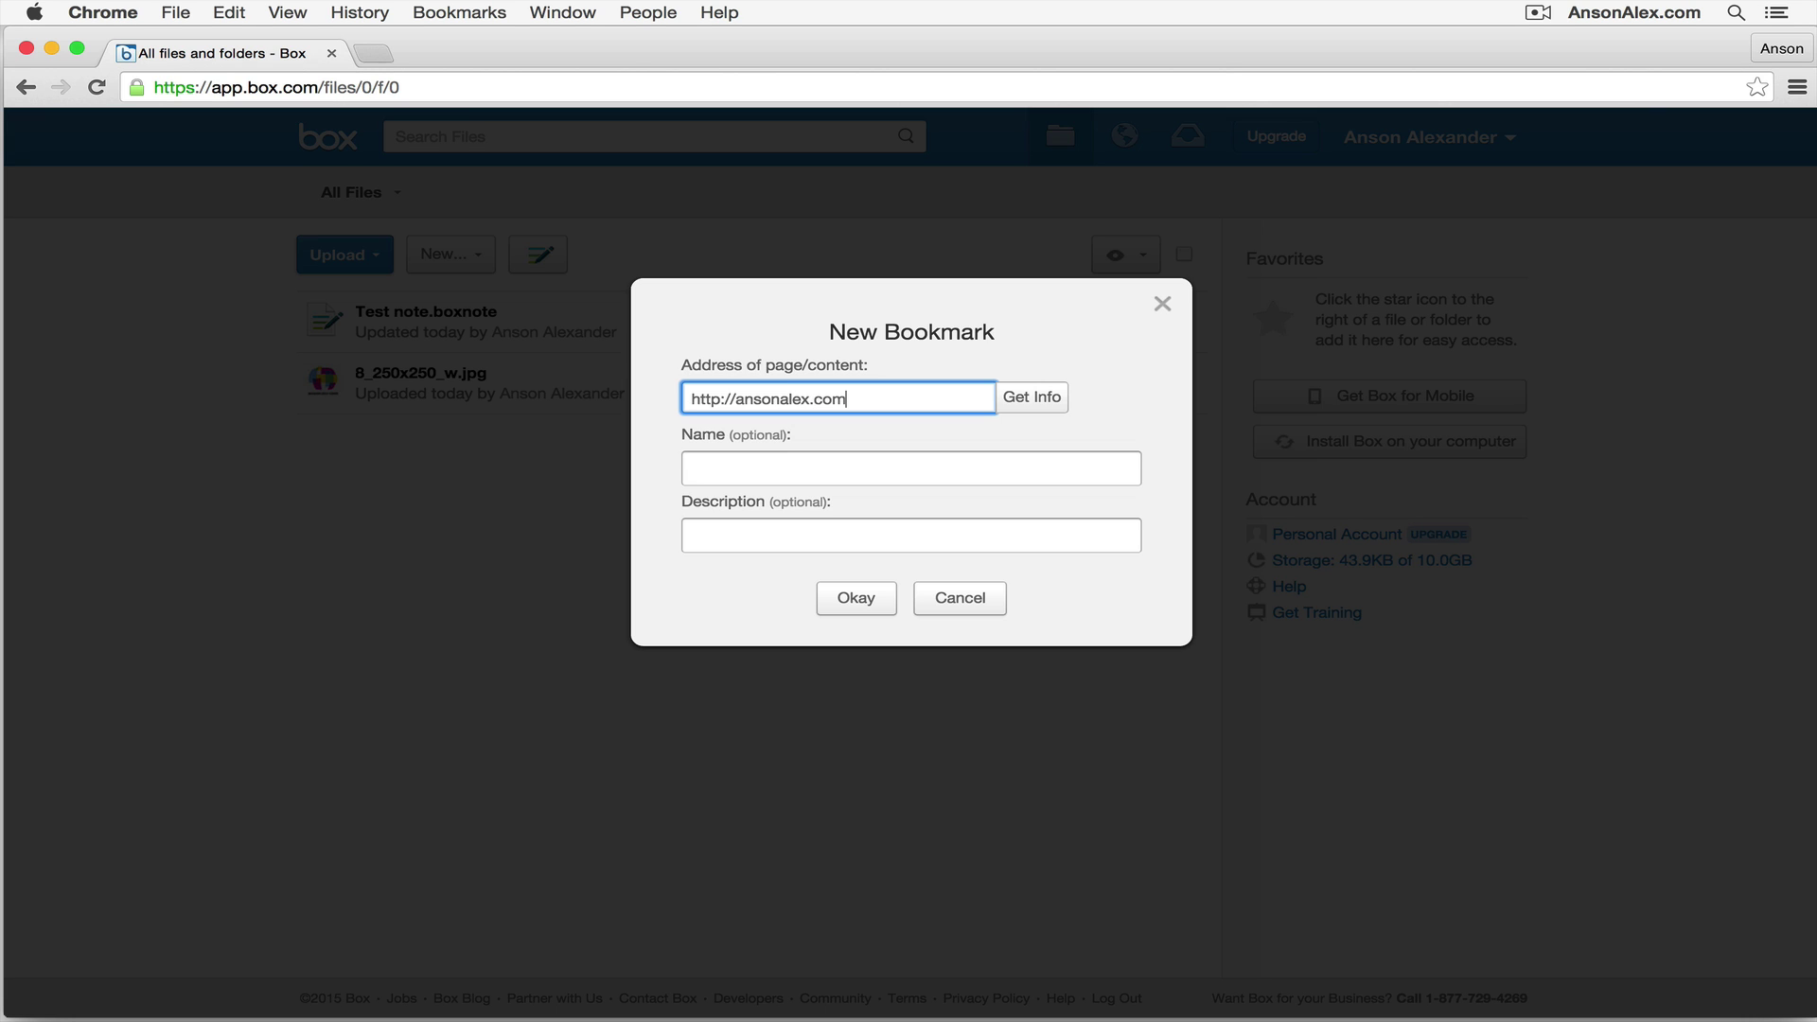
left_click(798, 463)
type("AnsonAlex.com")
key("Tab")
type("Technolog ")
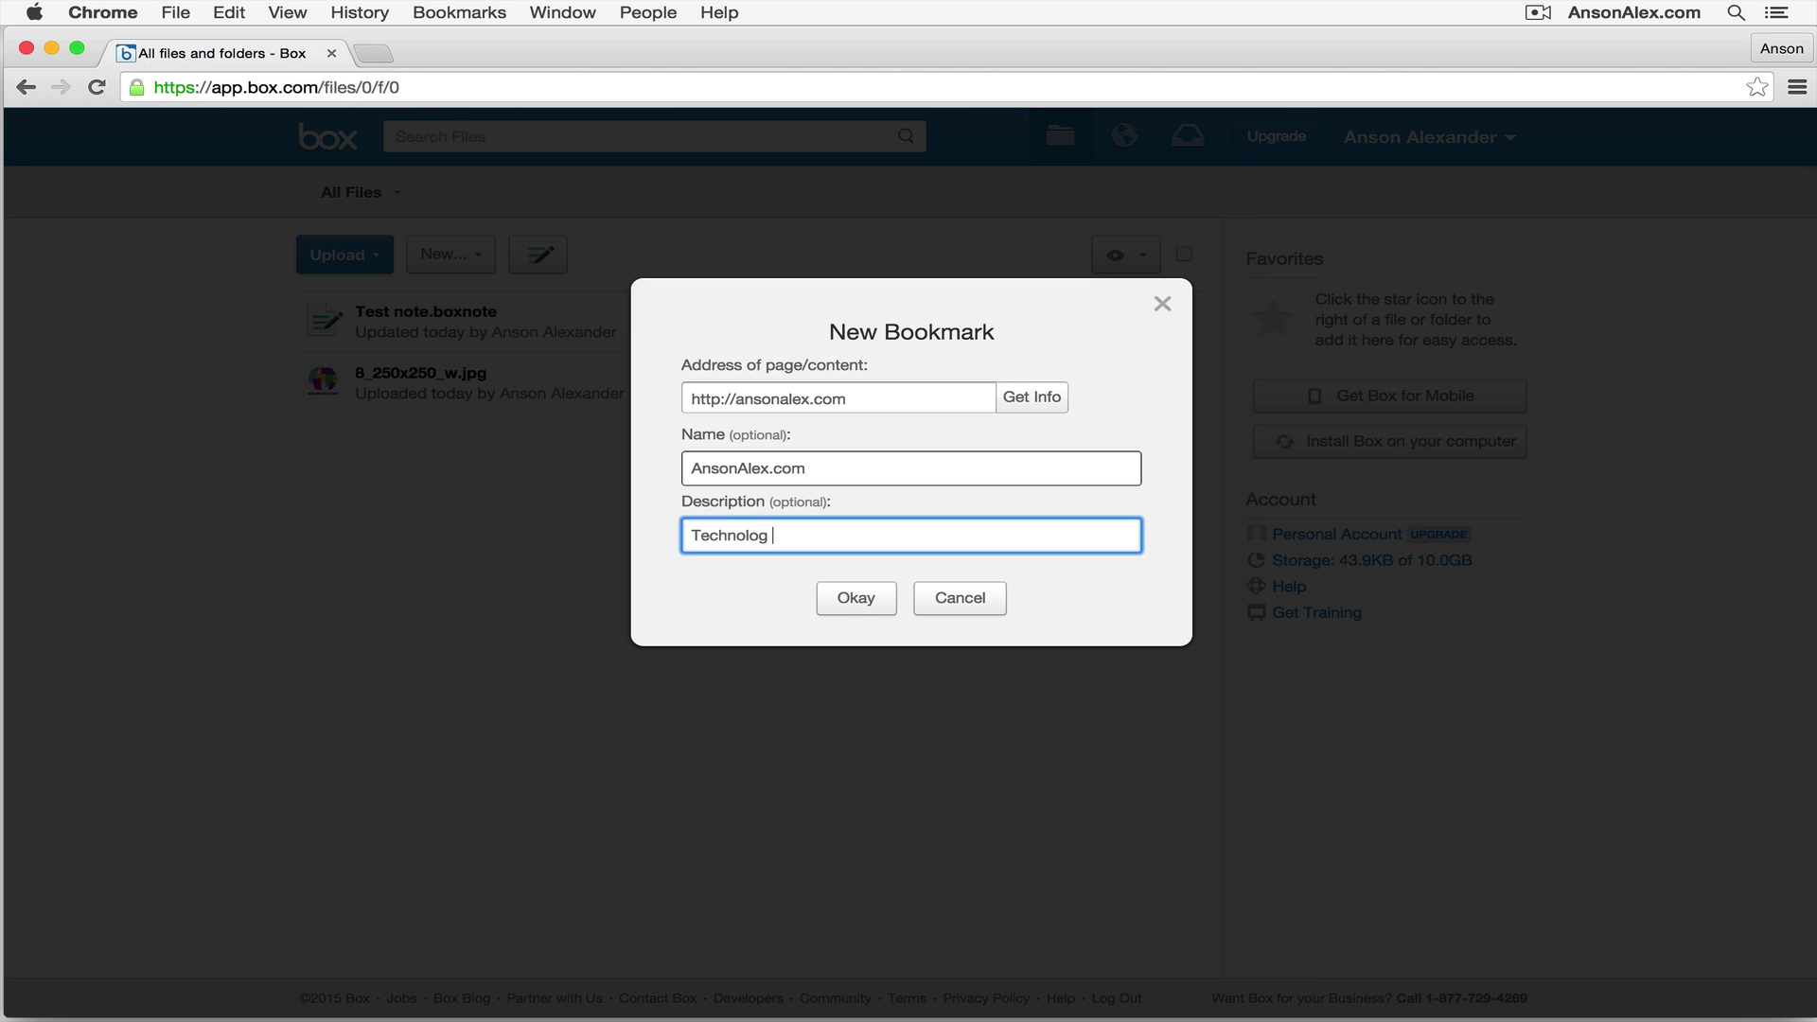
type("y Tutorials")
left_click(868, 596)
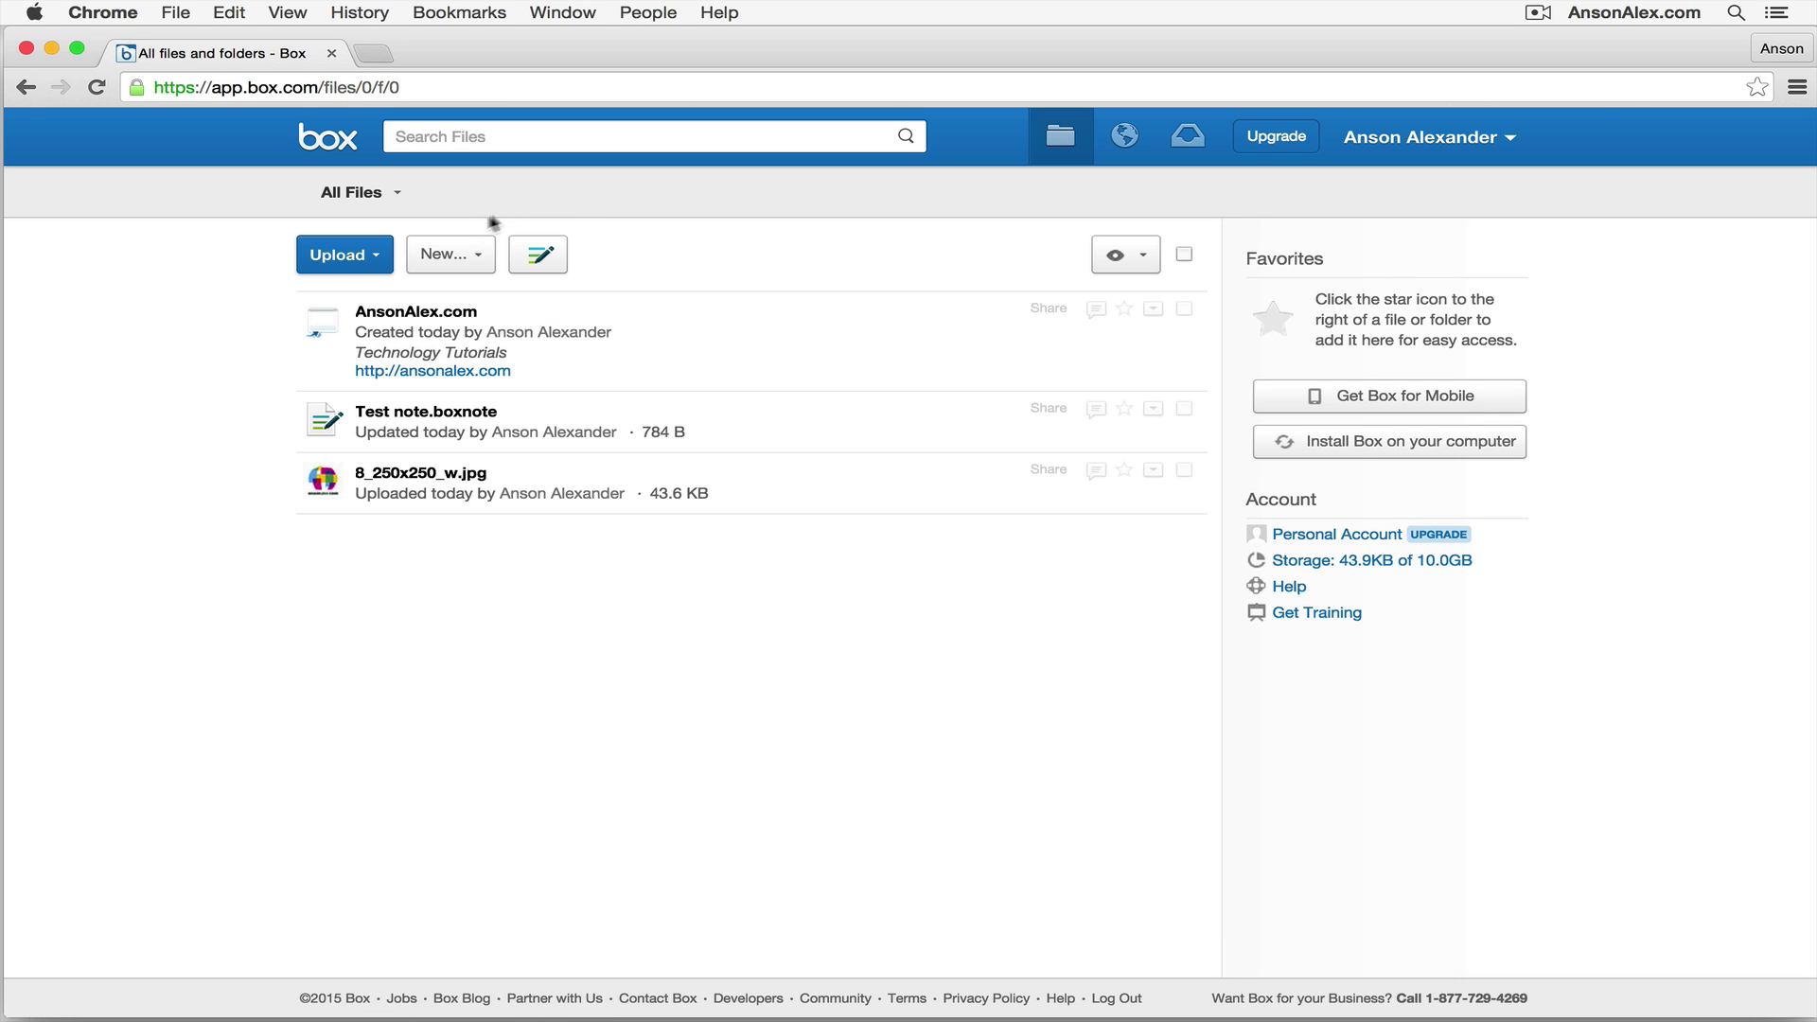
left_click(479, 261)
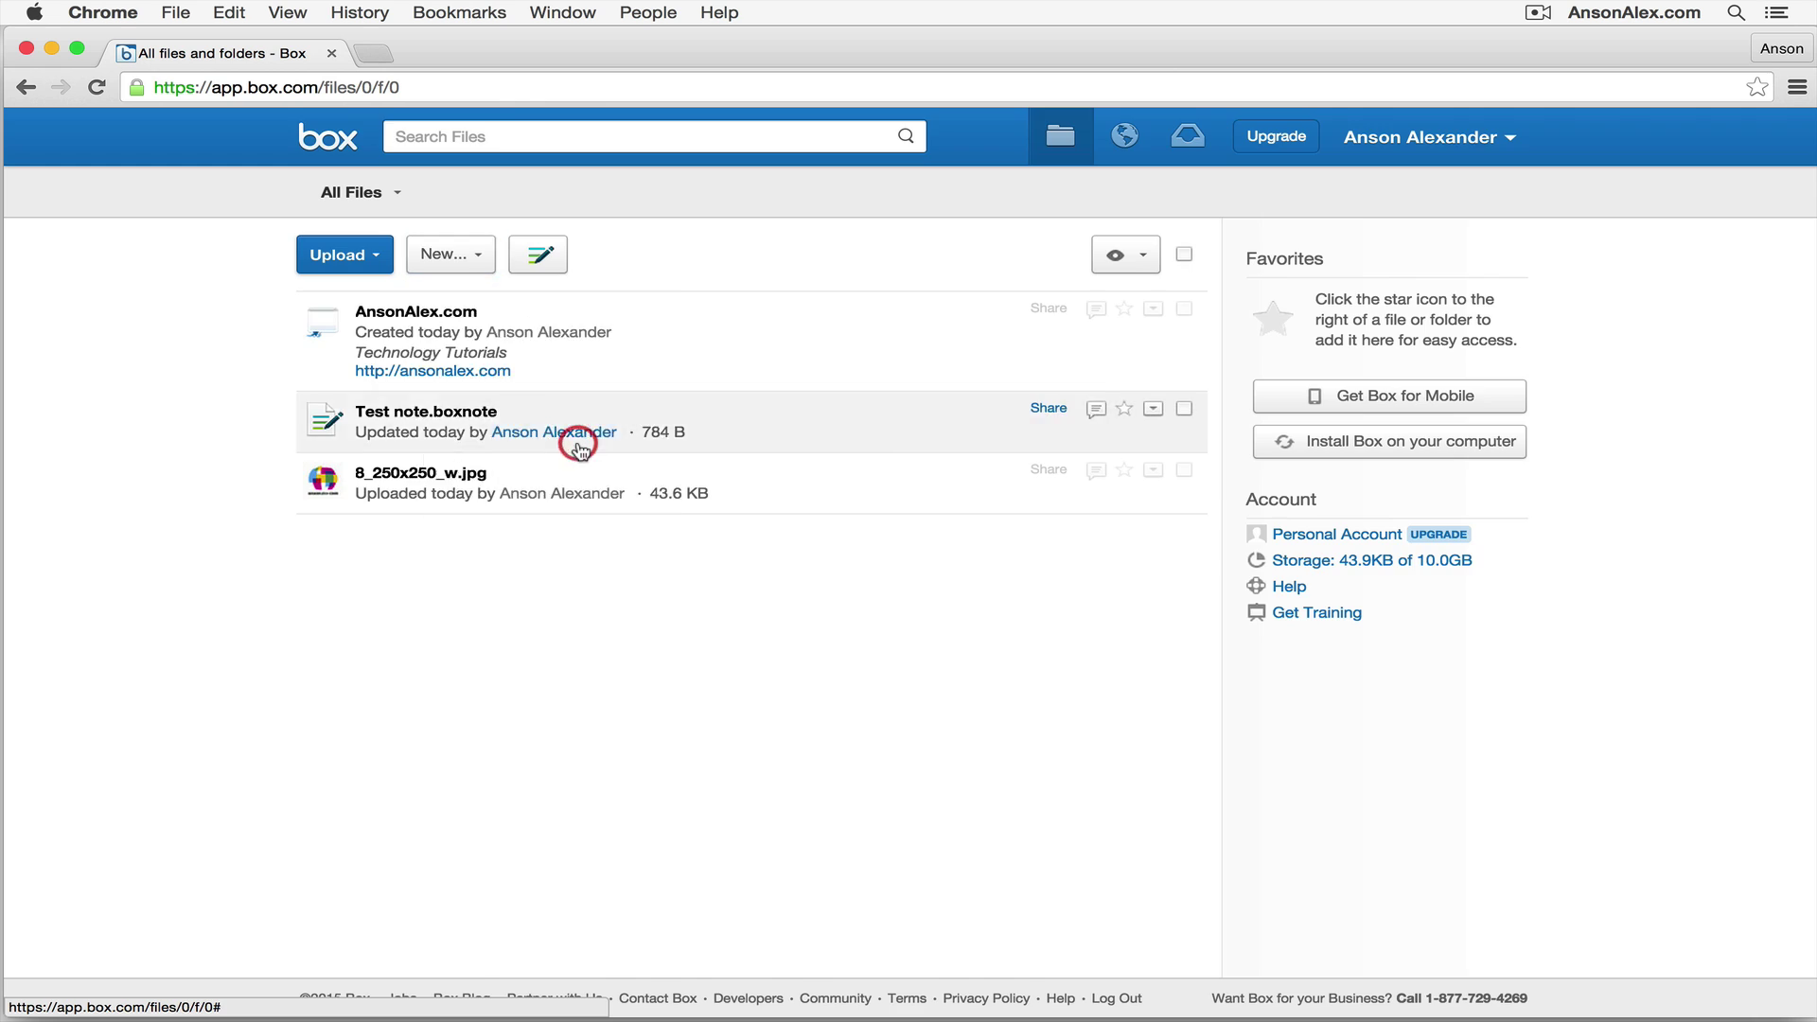
left_click(581, 448)
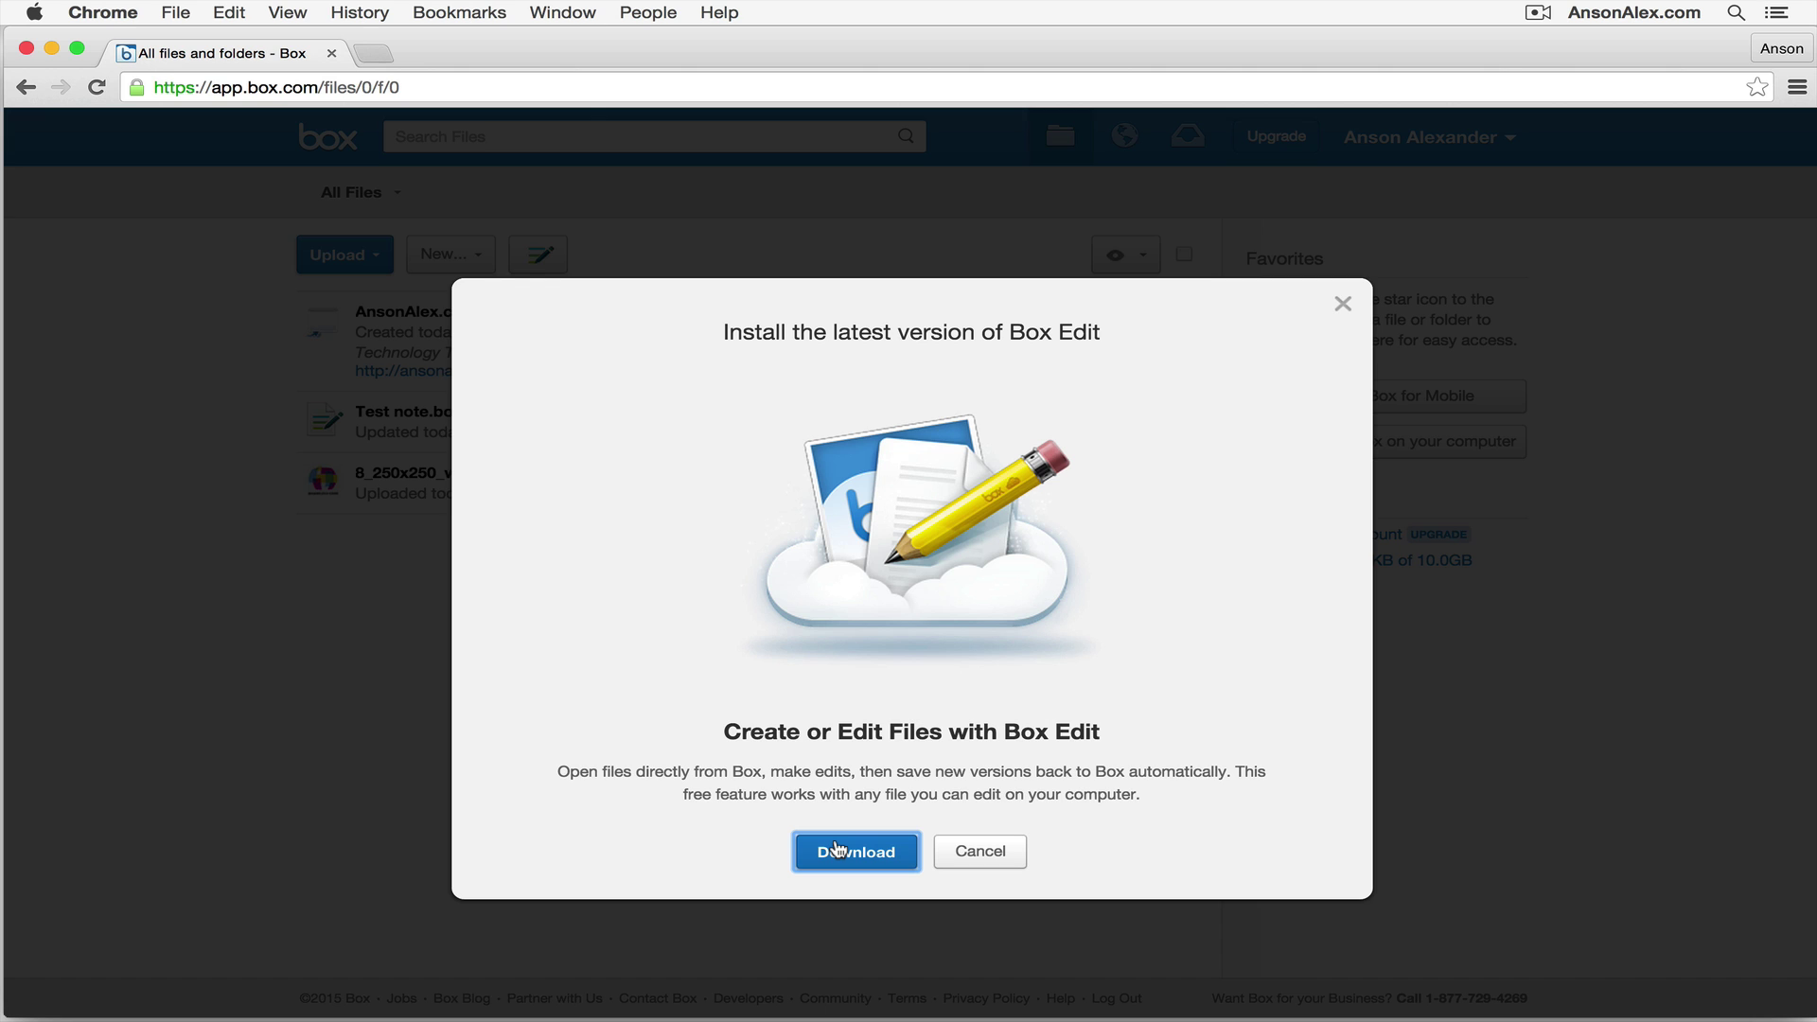
left_click(977, 851)
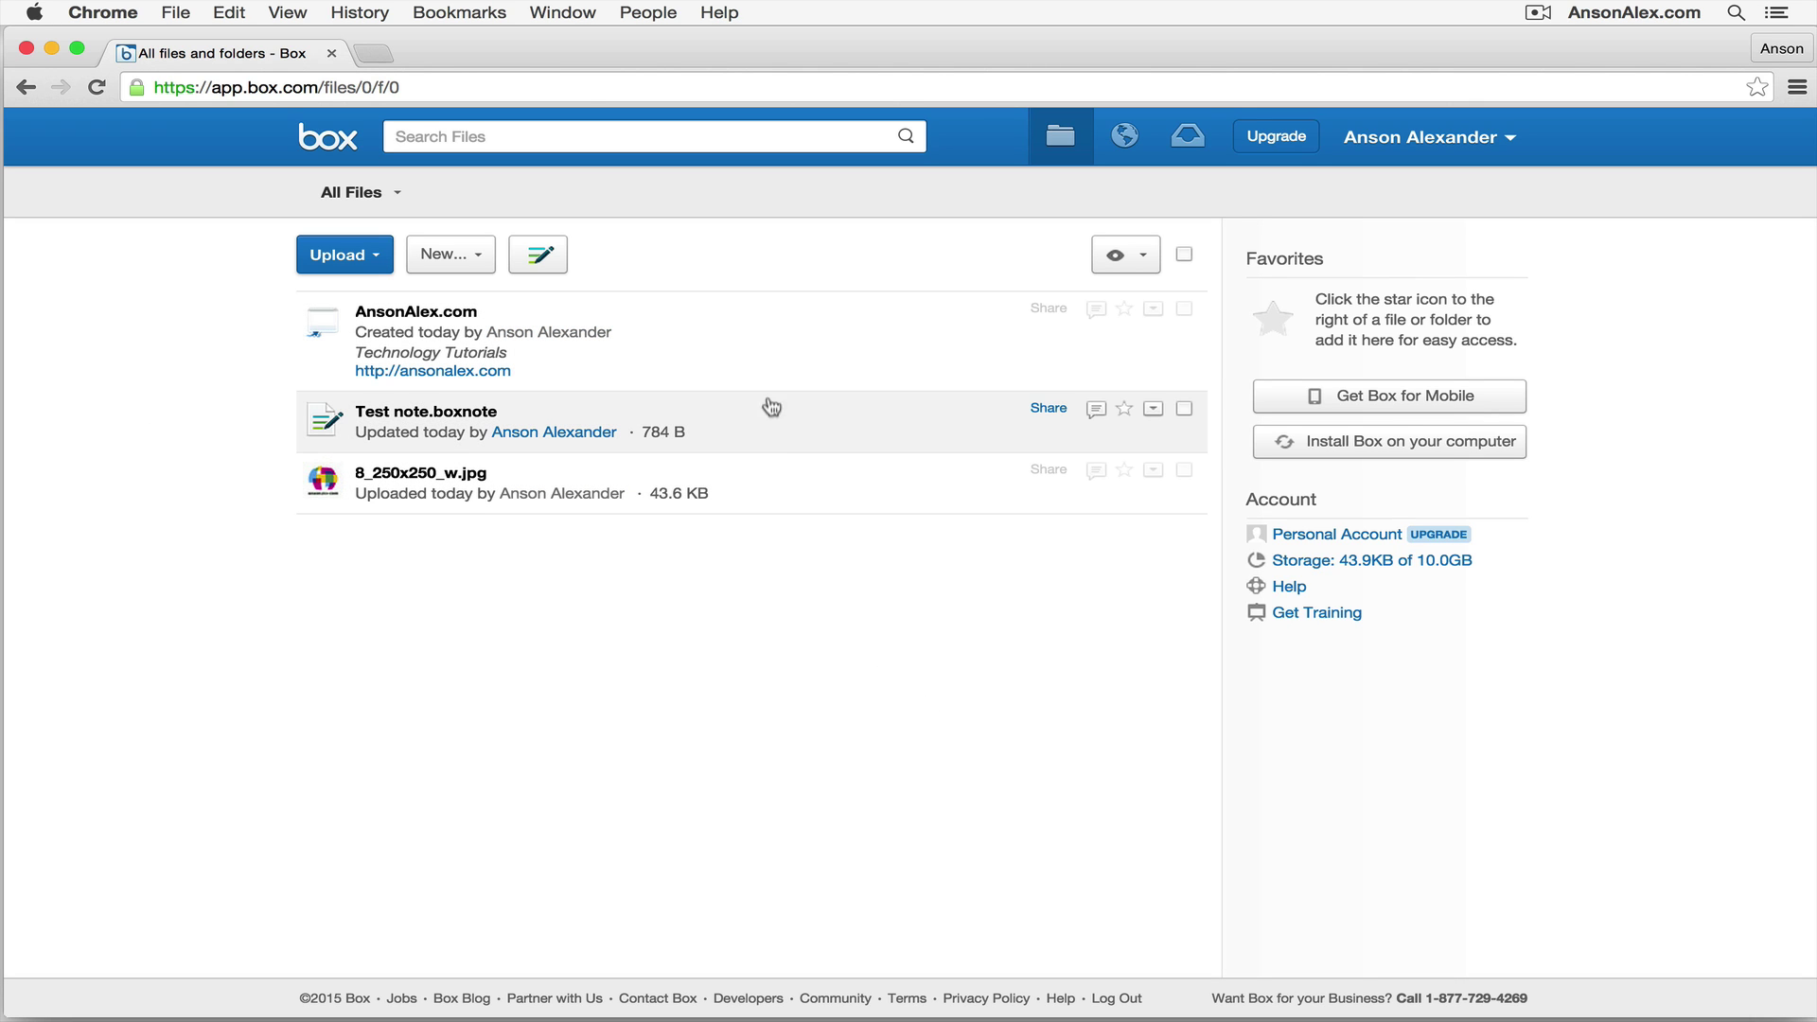
- Create a share link for 8_250x250_w.jpg, copy it, and open its access-level choices
mouse_move(791, 489)
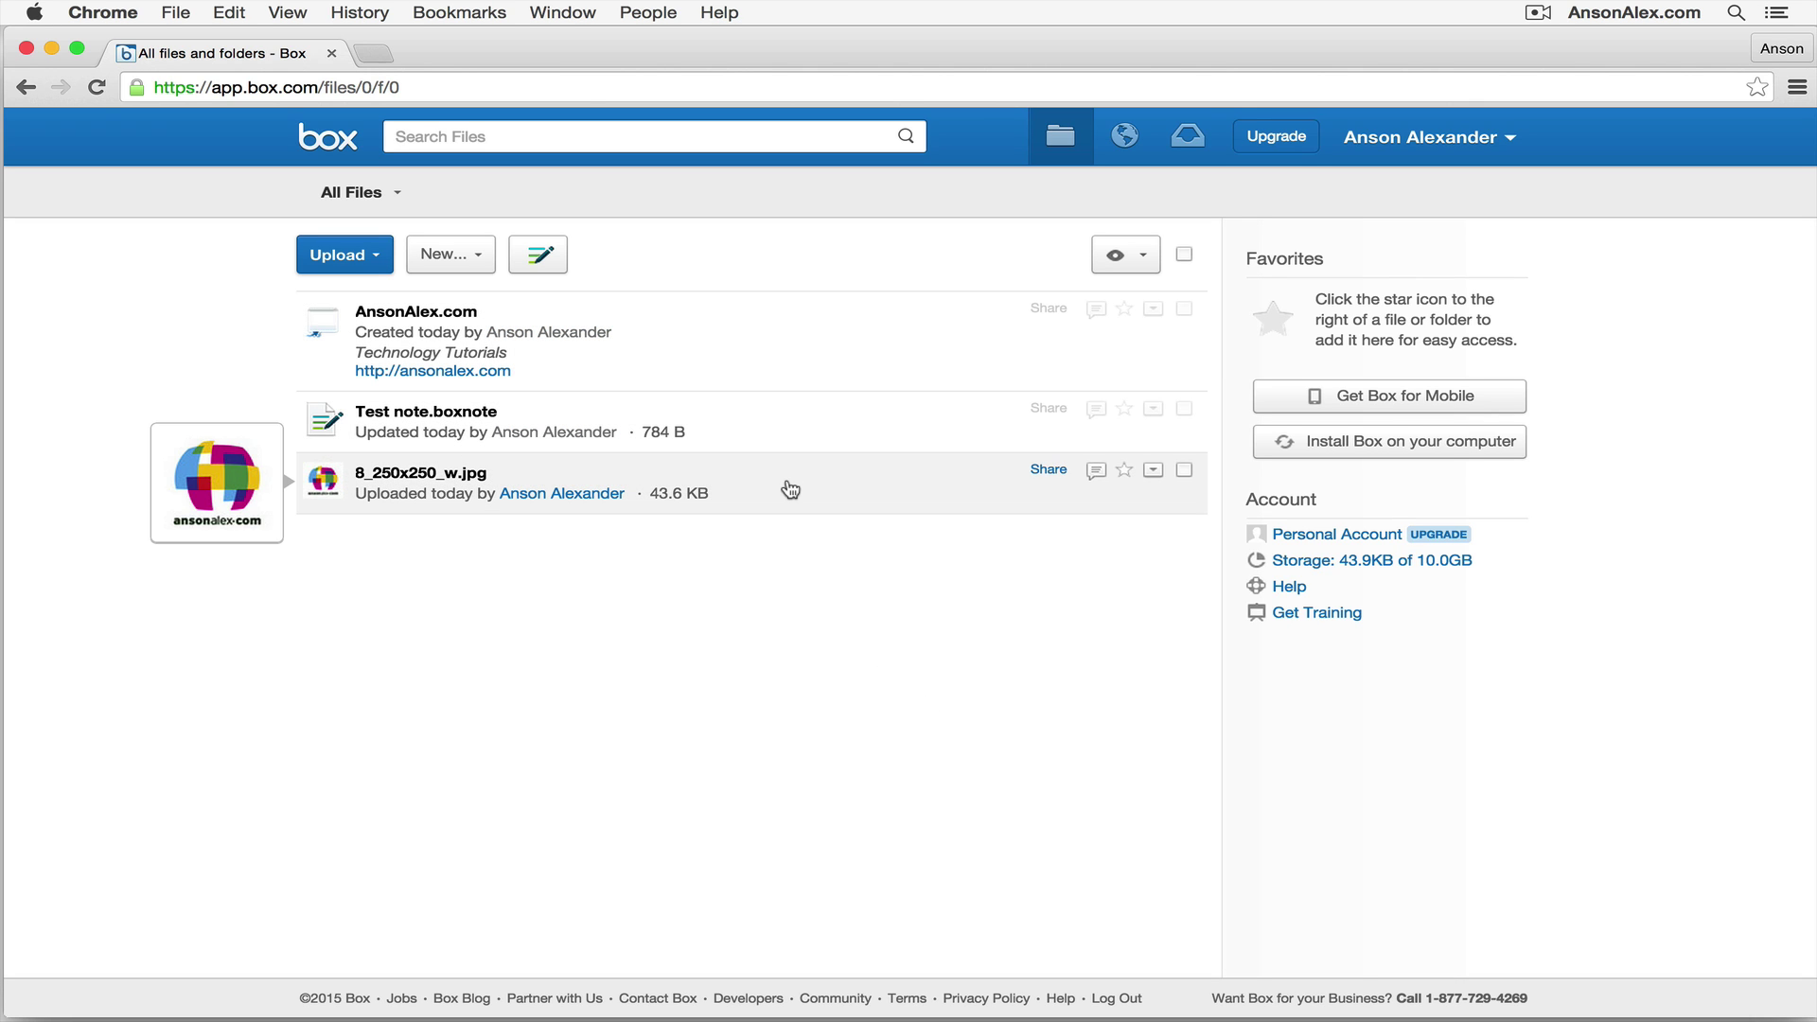
left_click(1052, 478)
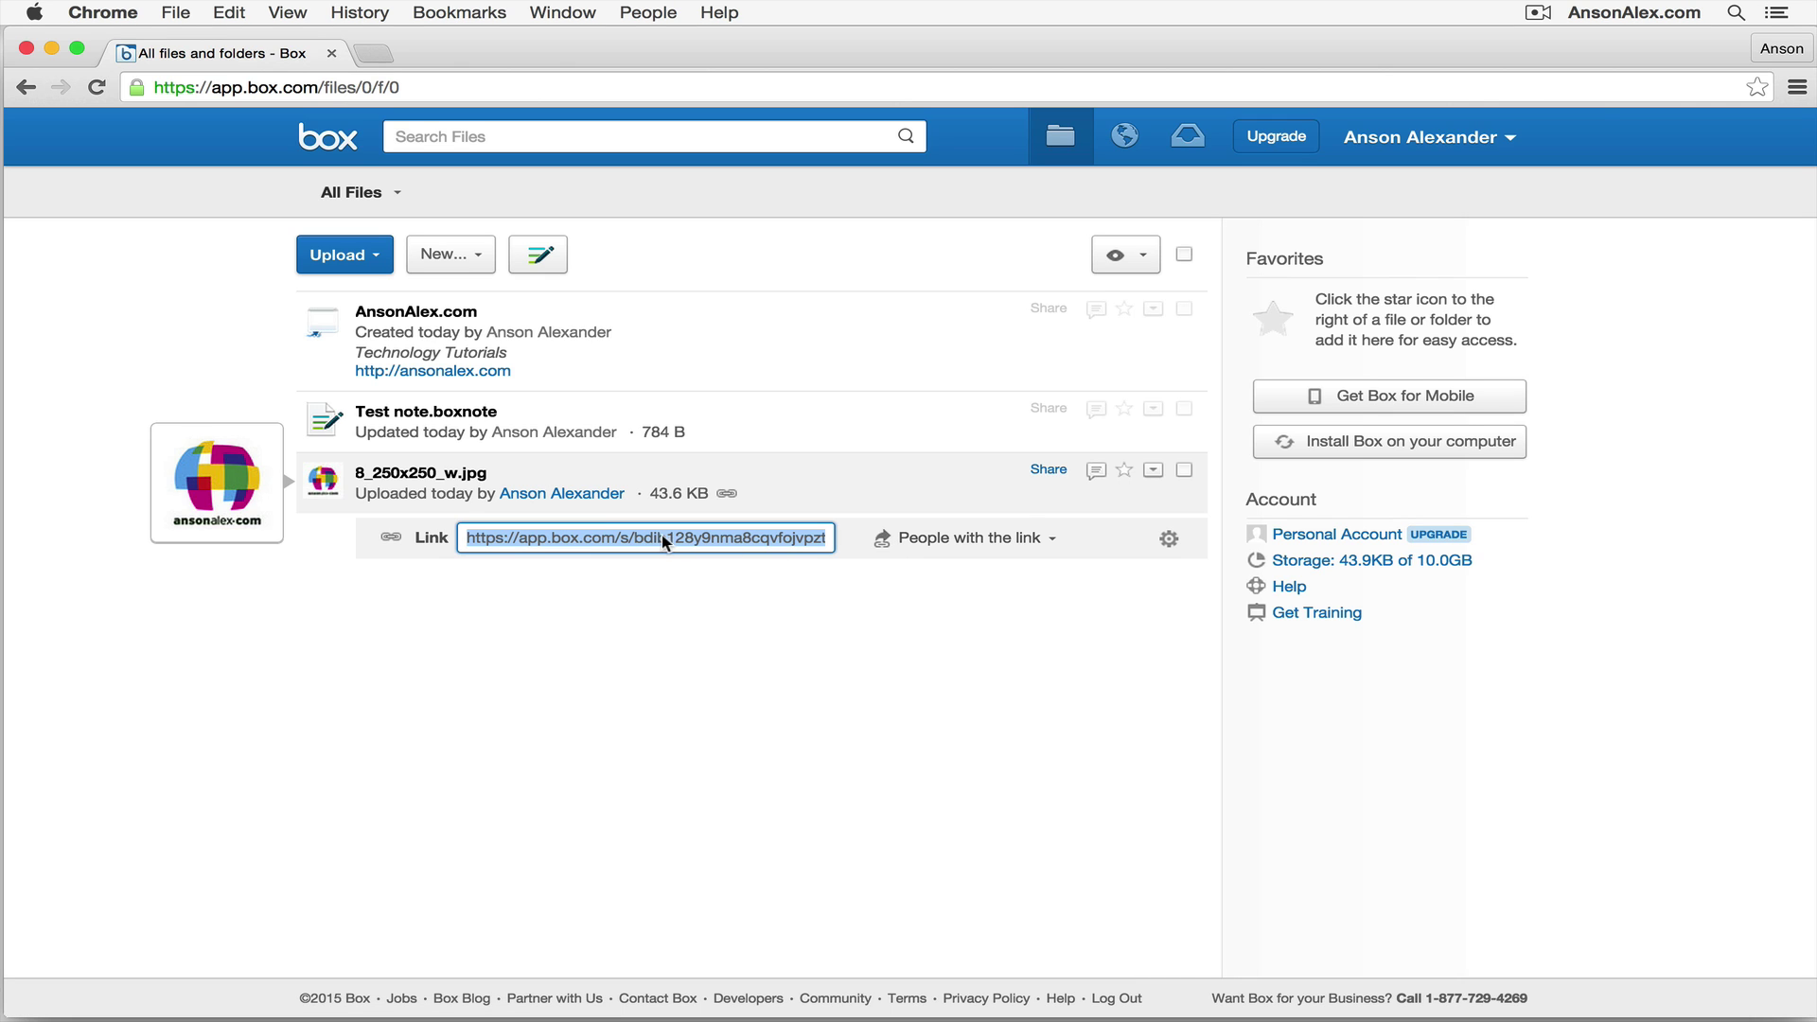
right_click(511, 541)
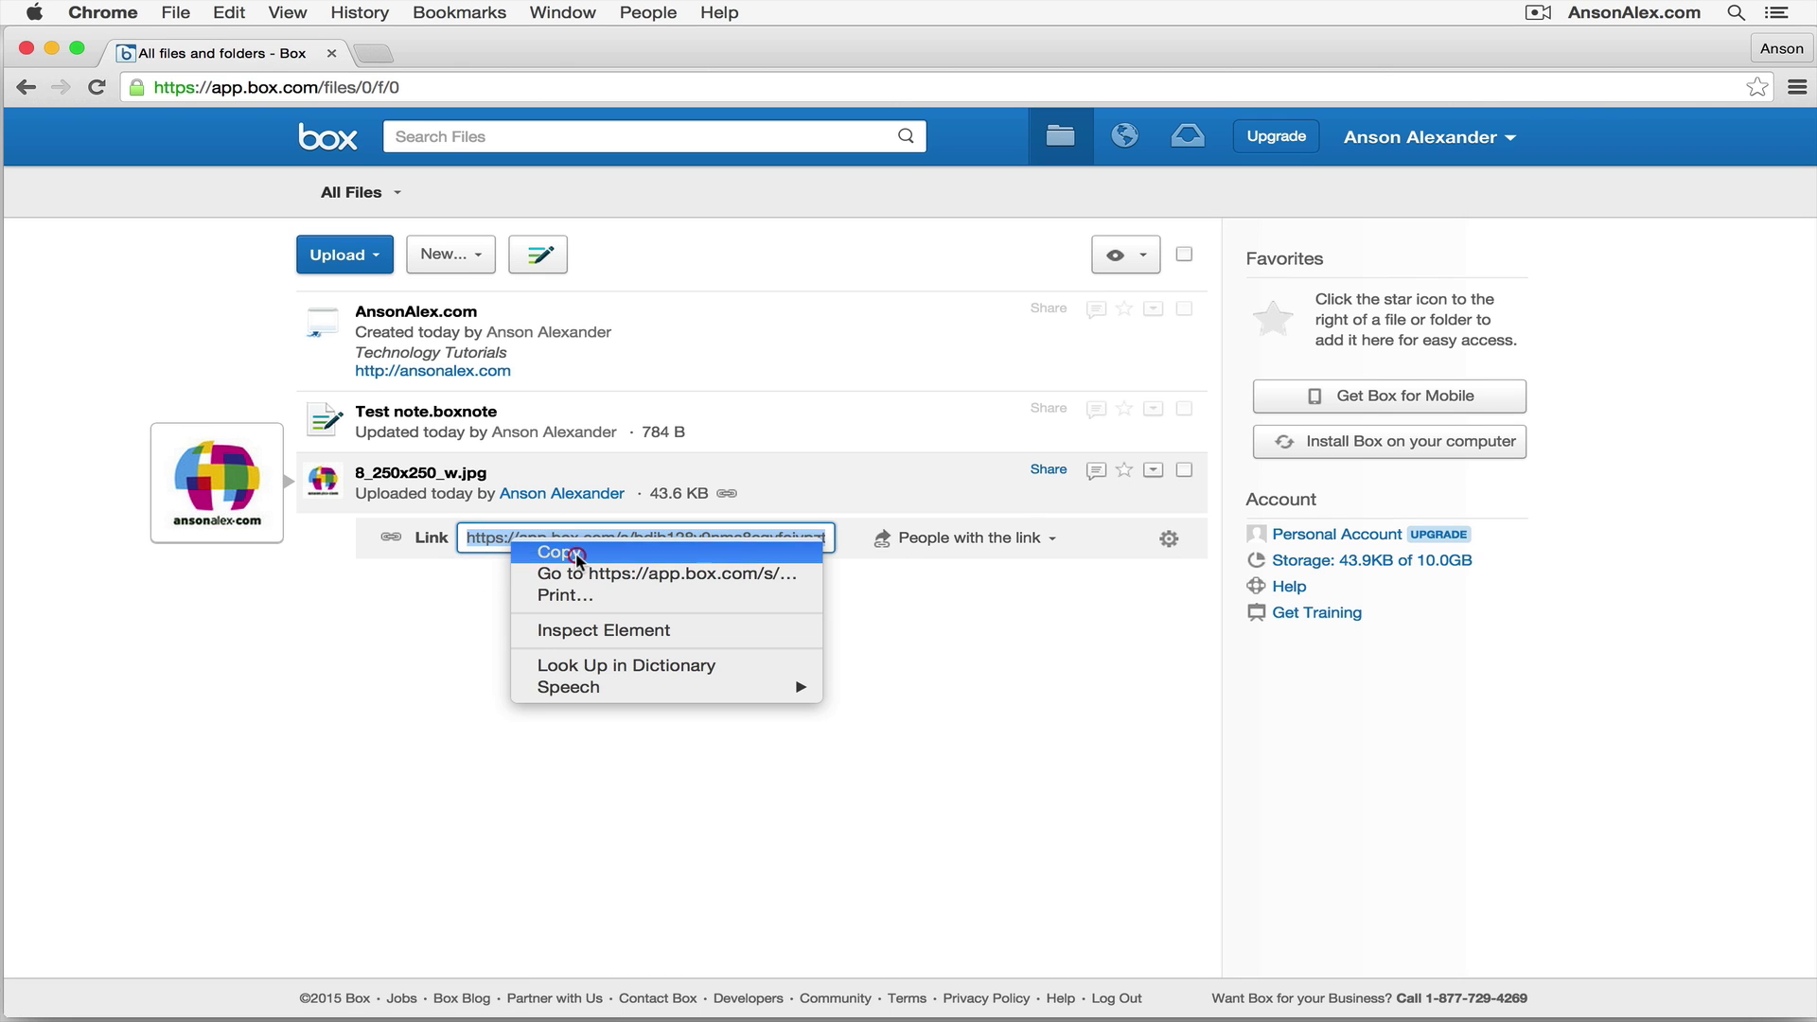
left_click(573, 553)
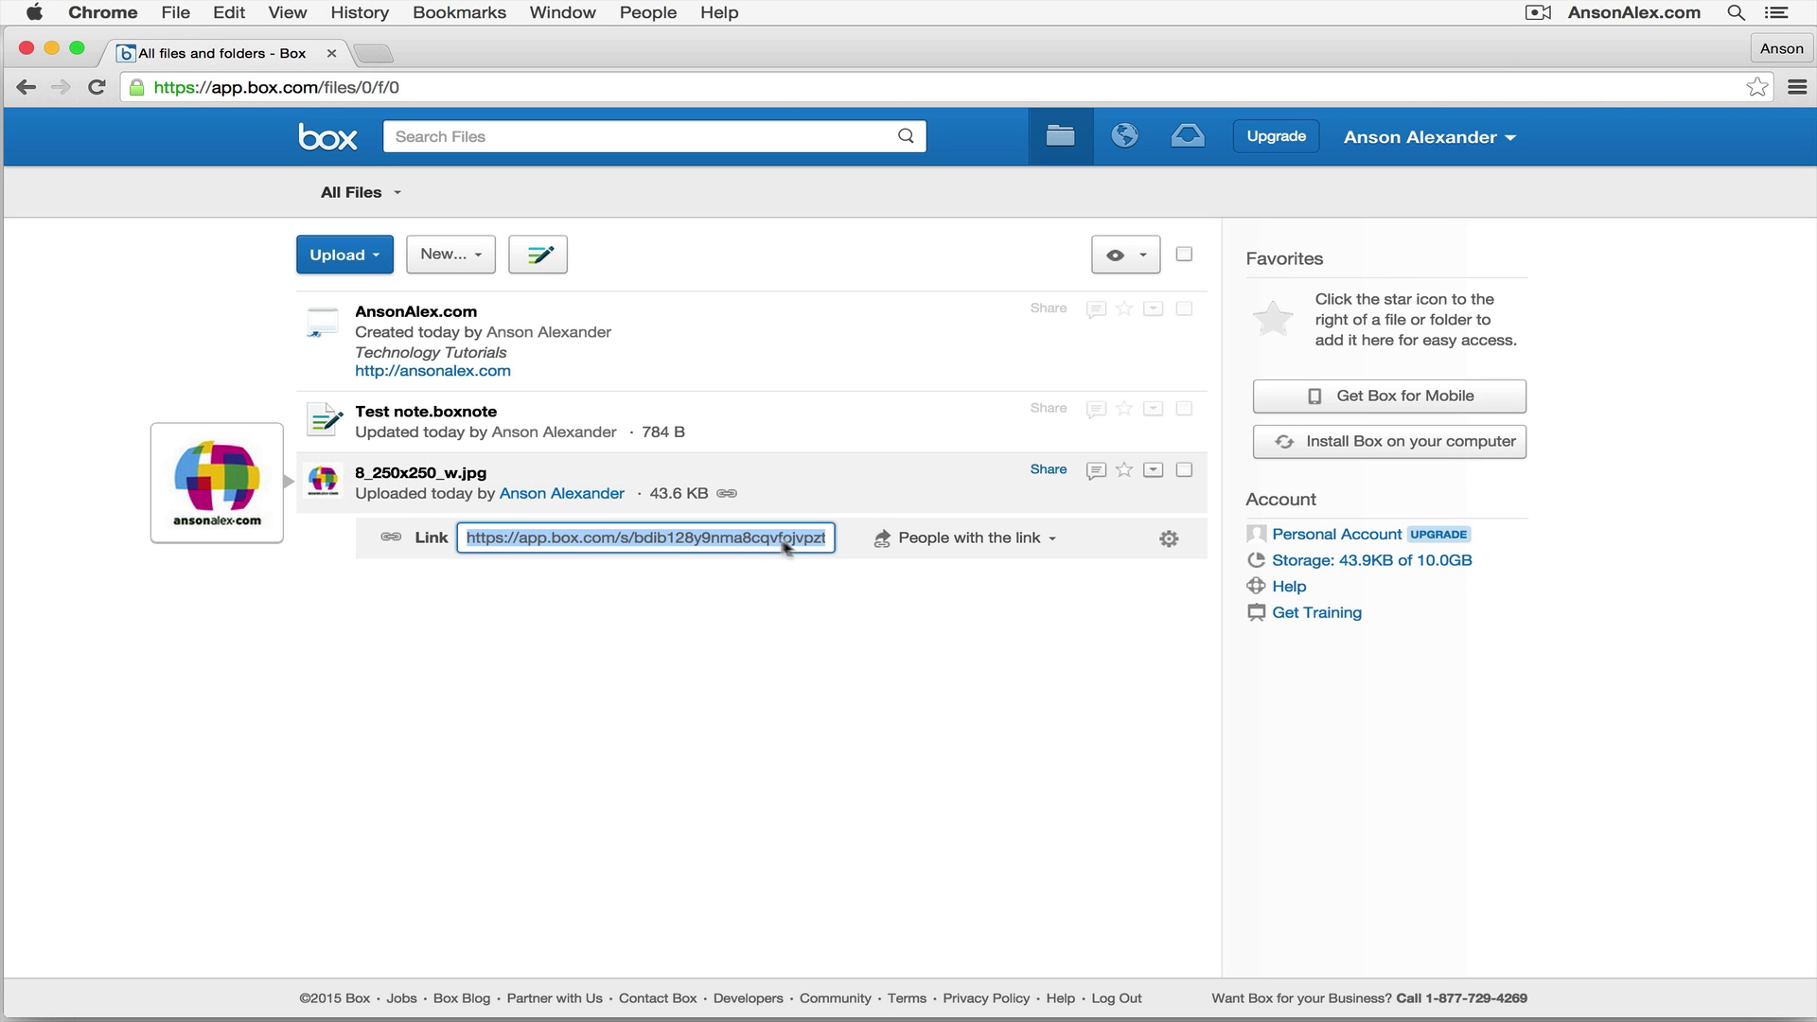
left_click(1051, 549)
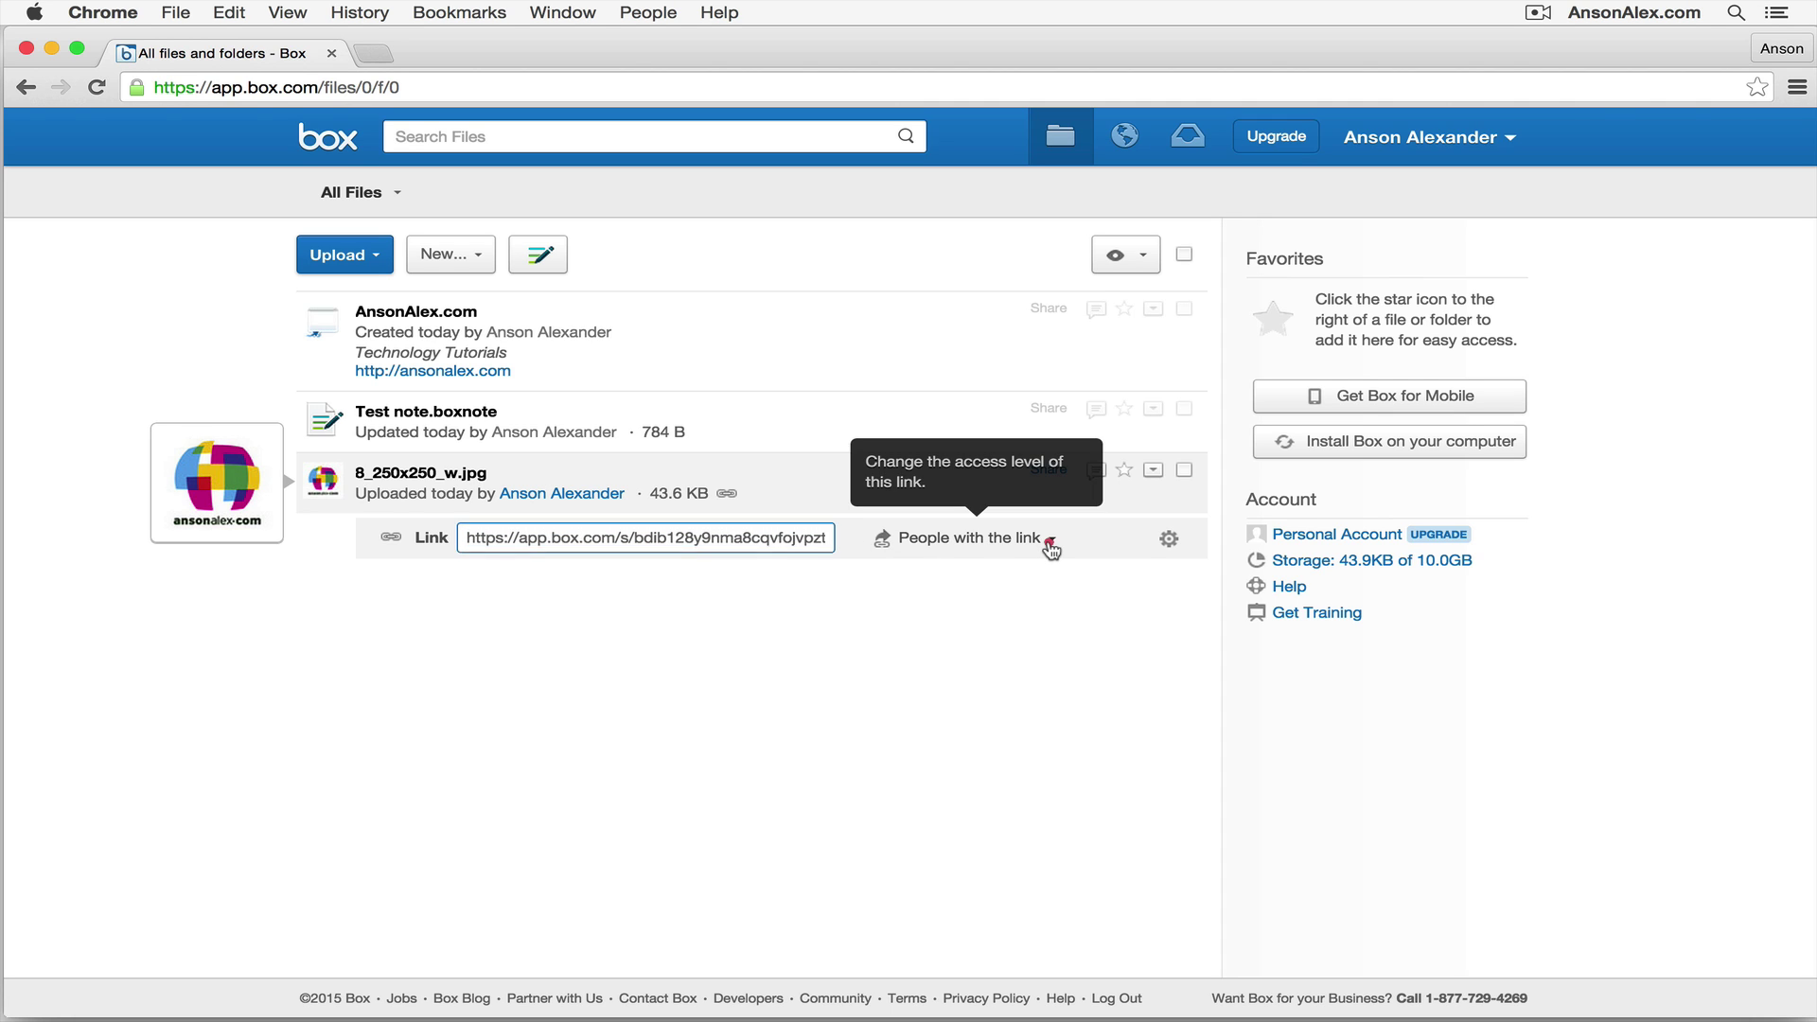
left_click(1051, 549)
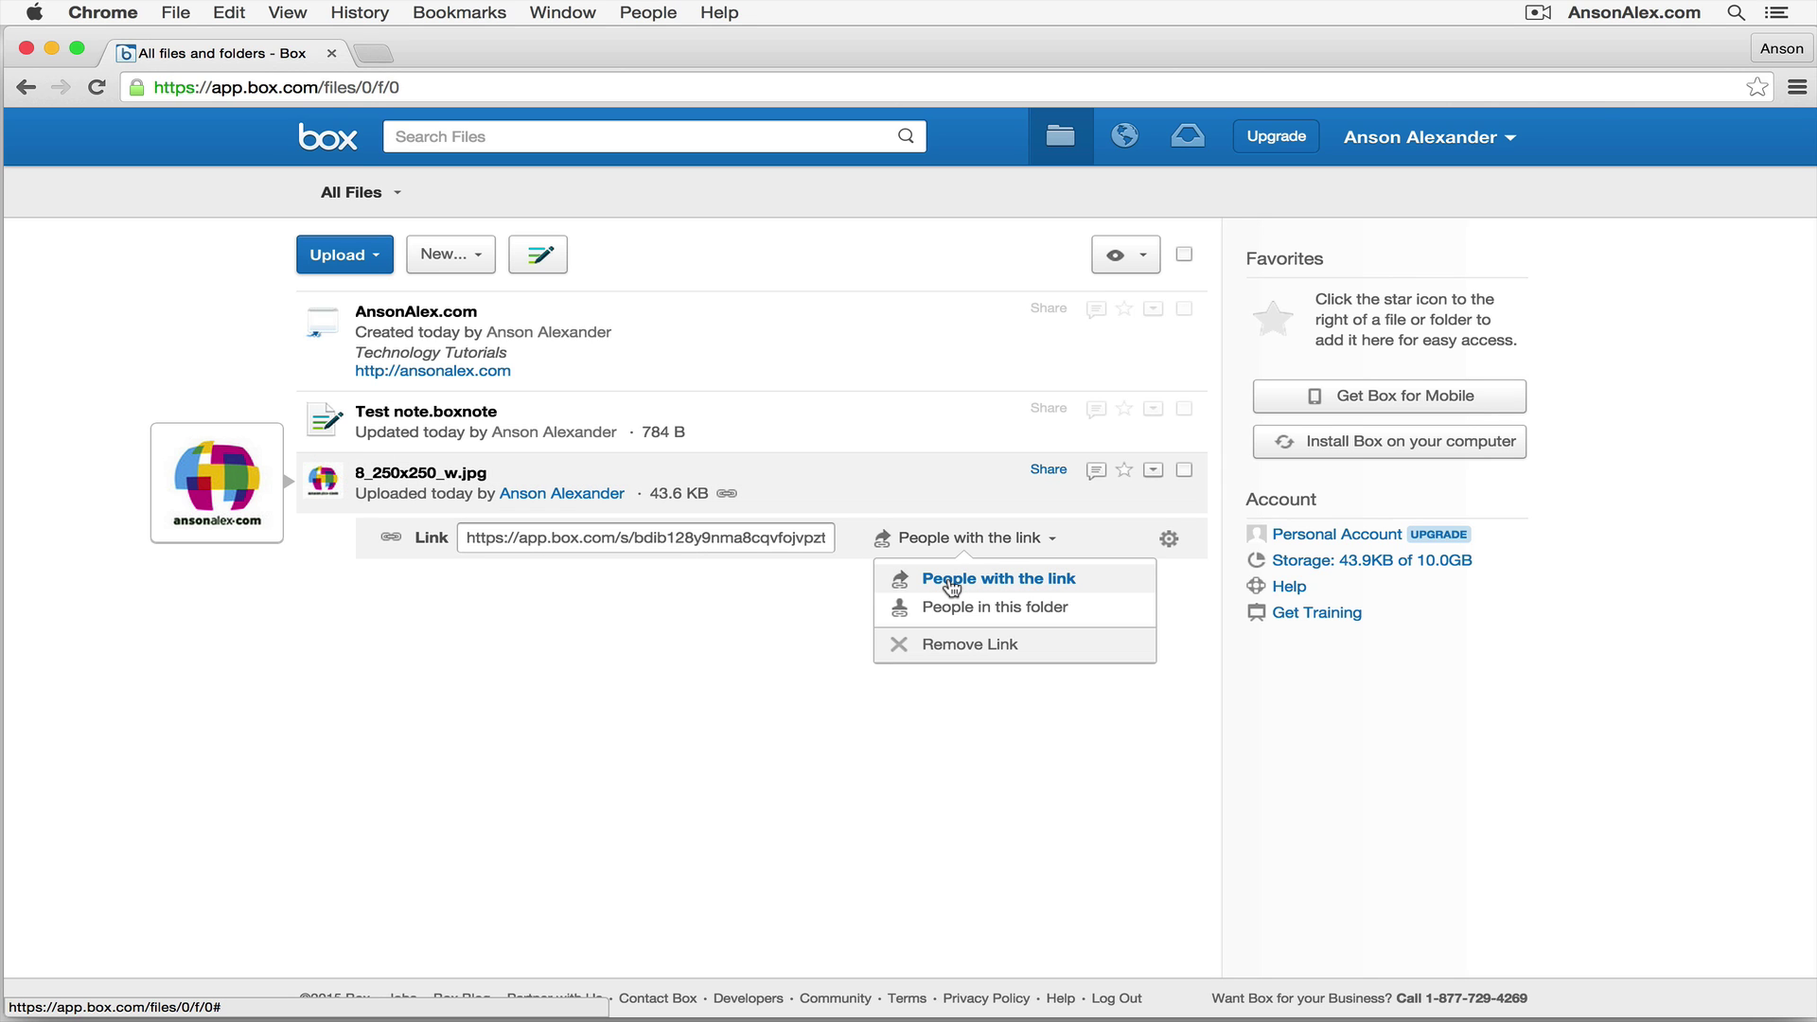
- Set the logo's link to 'People in this folder', then remove the link and confirm with Continue
left_click(996, 611)
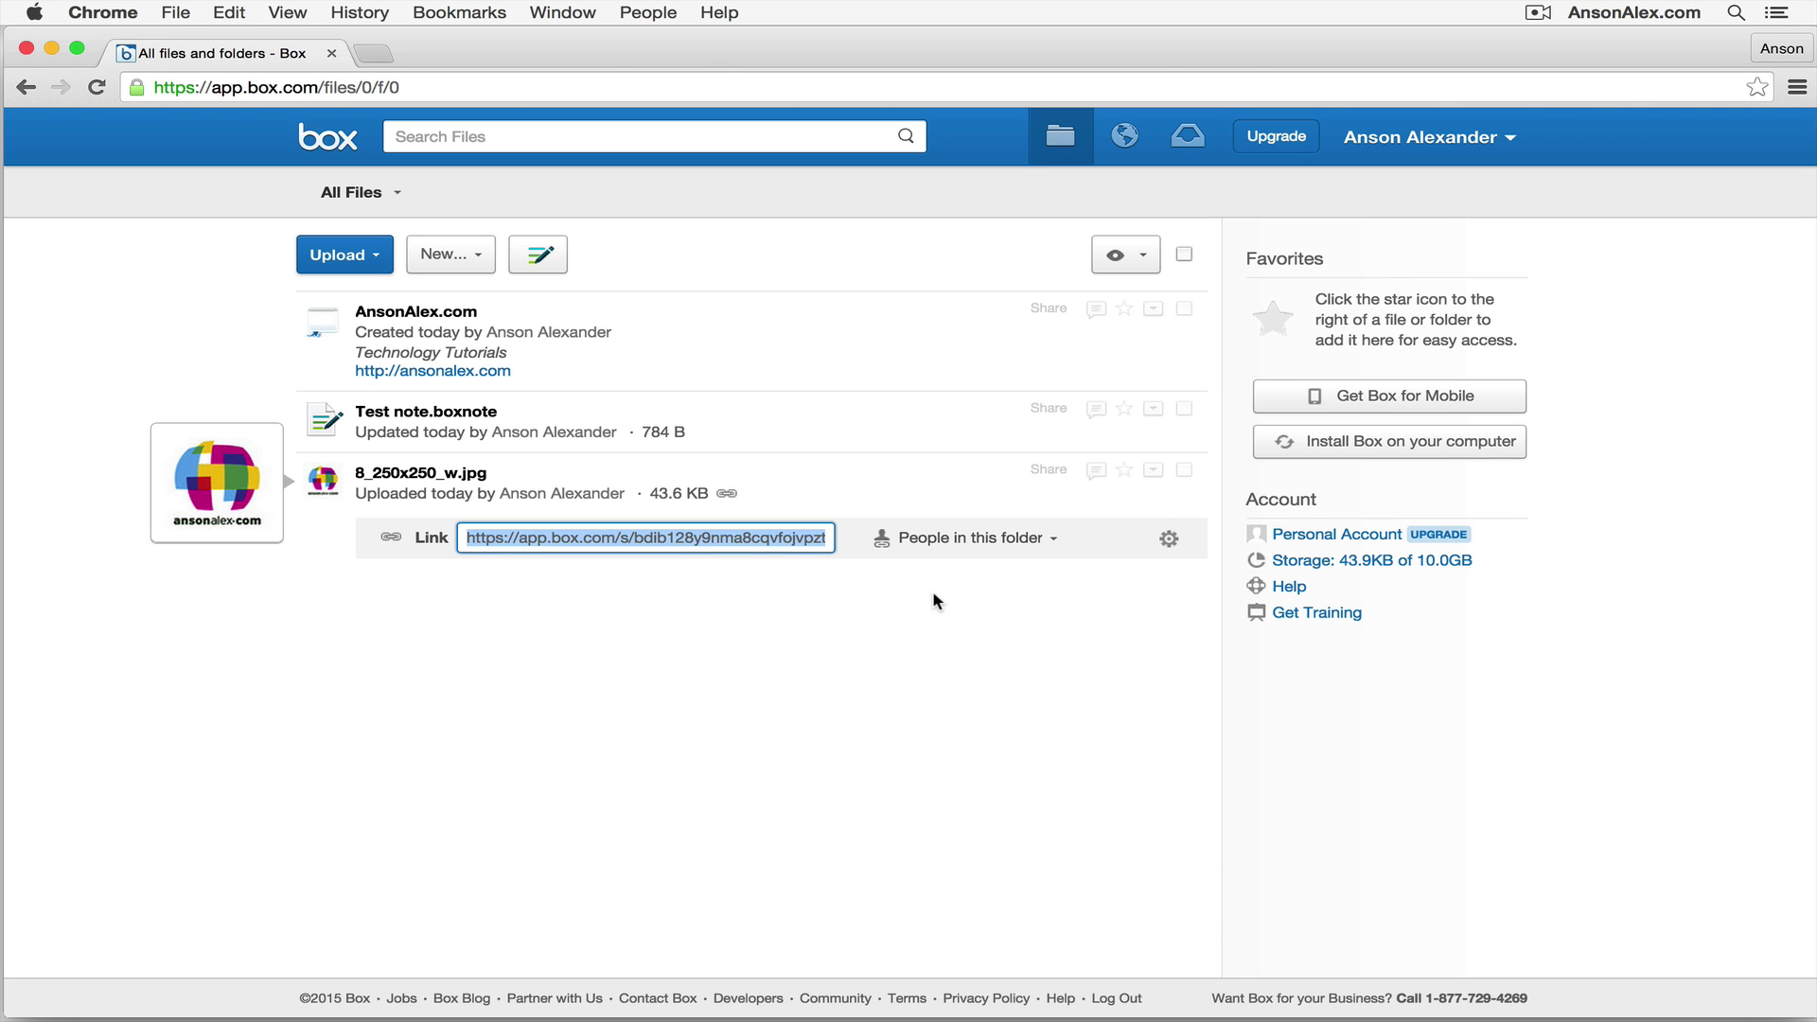
left_click(1052, 538)
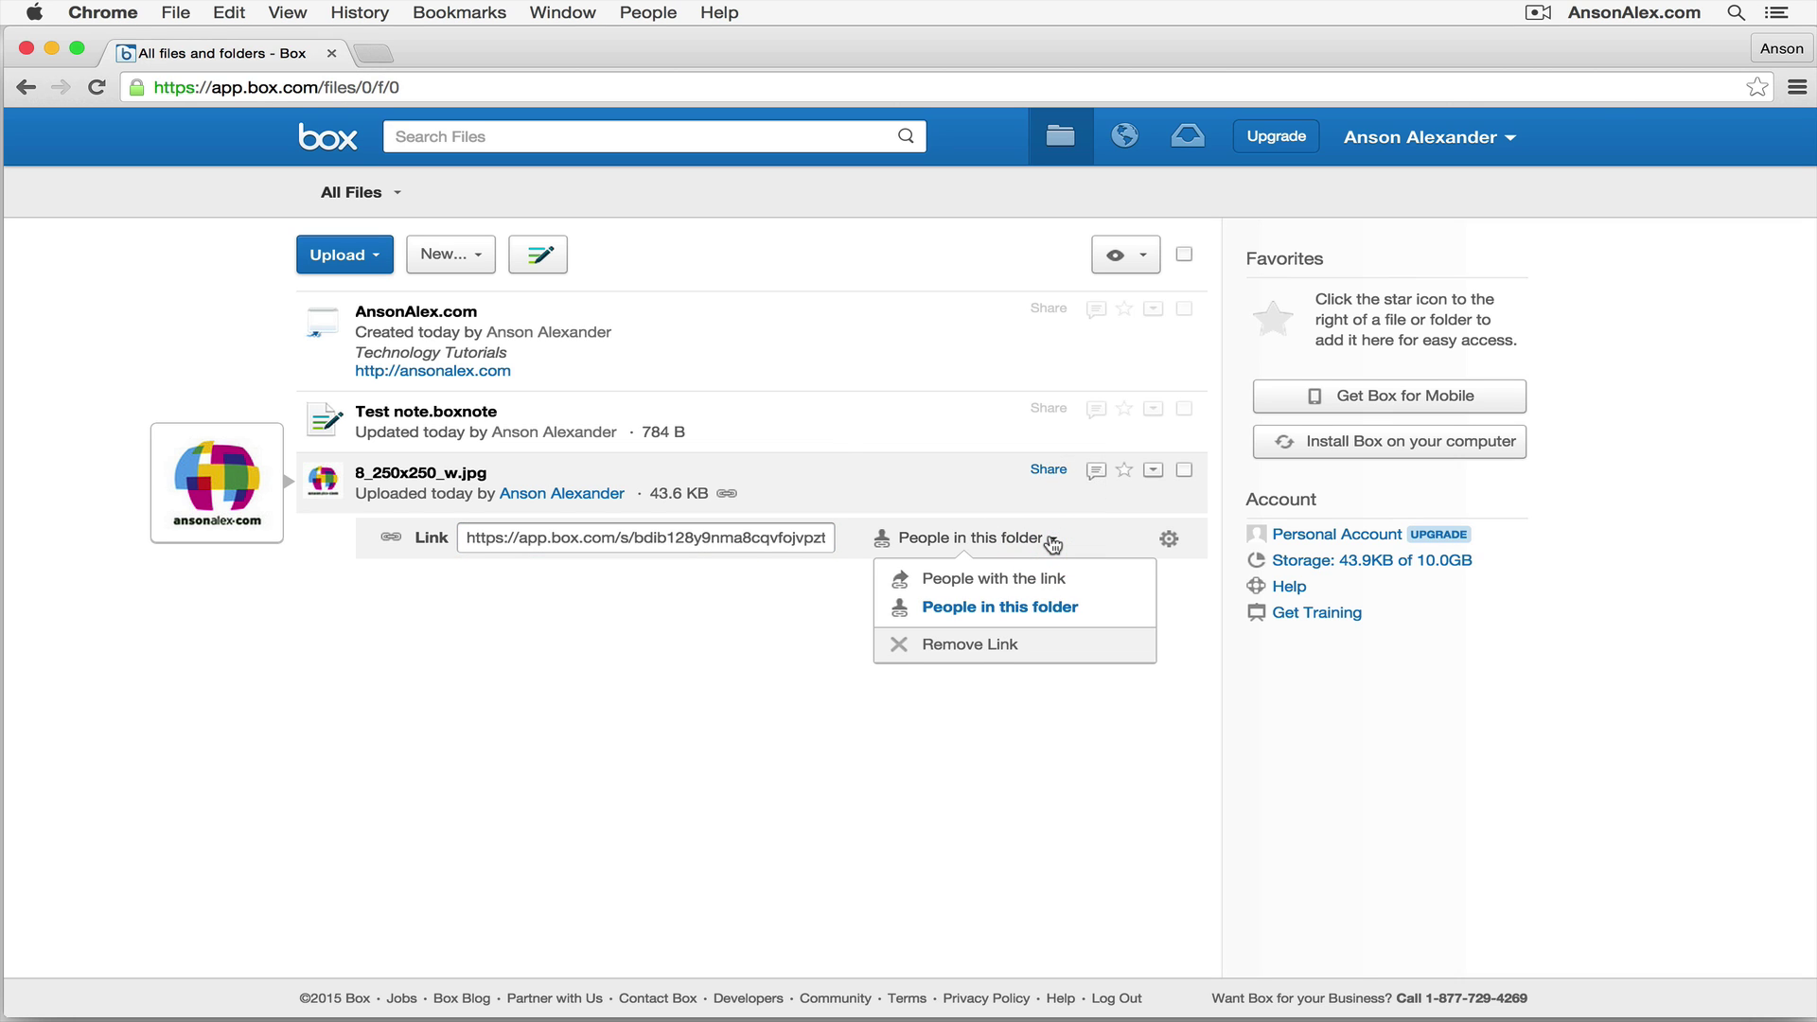
left_click(959, 648)
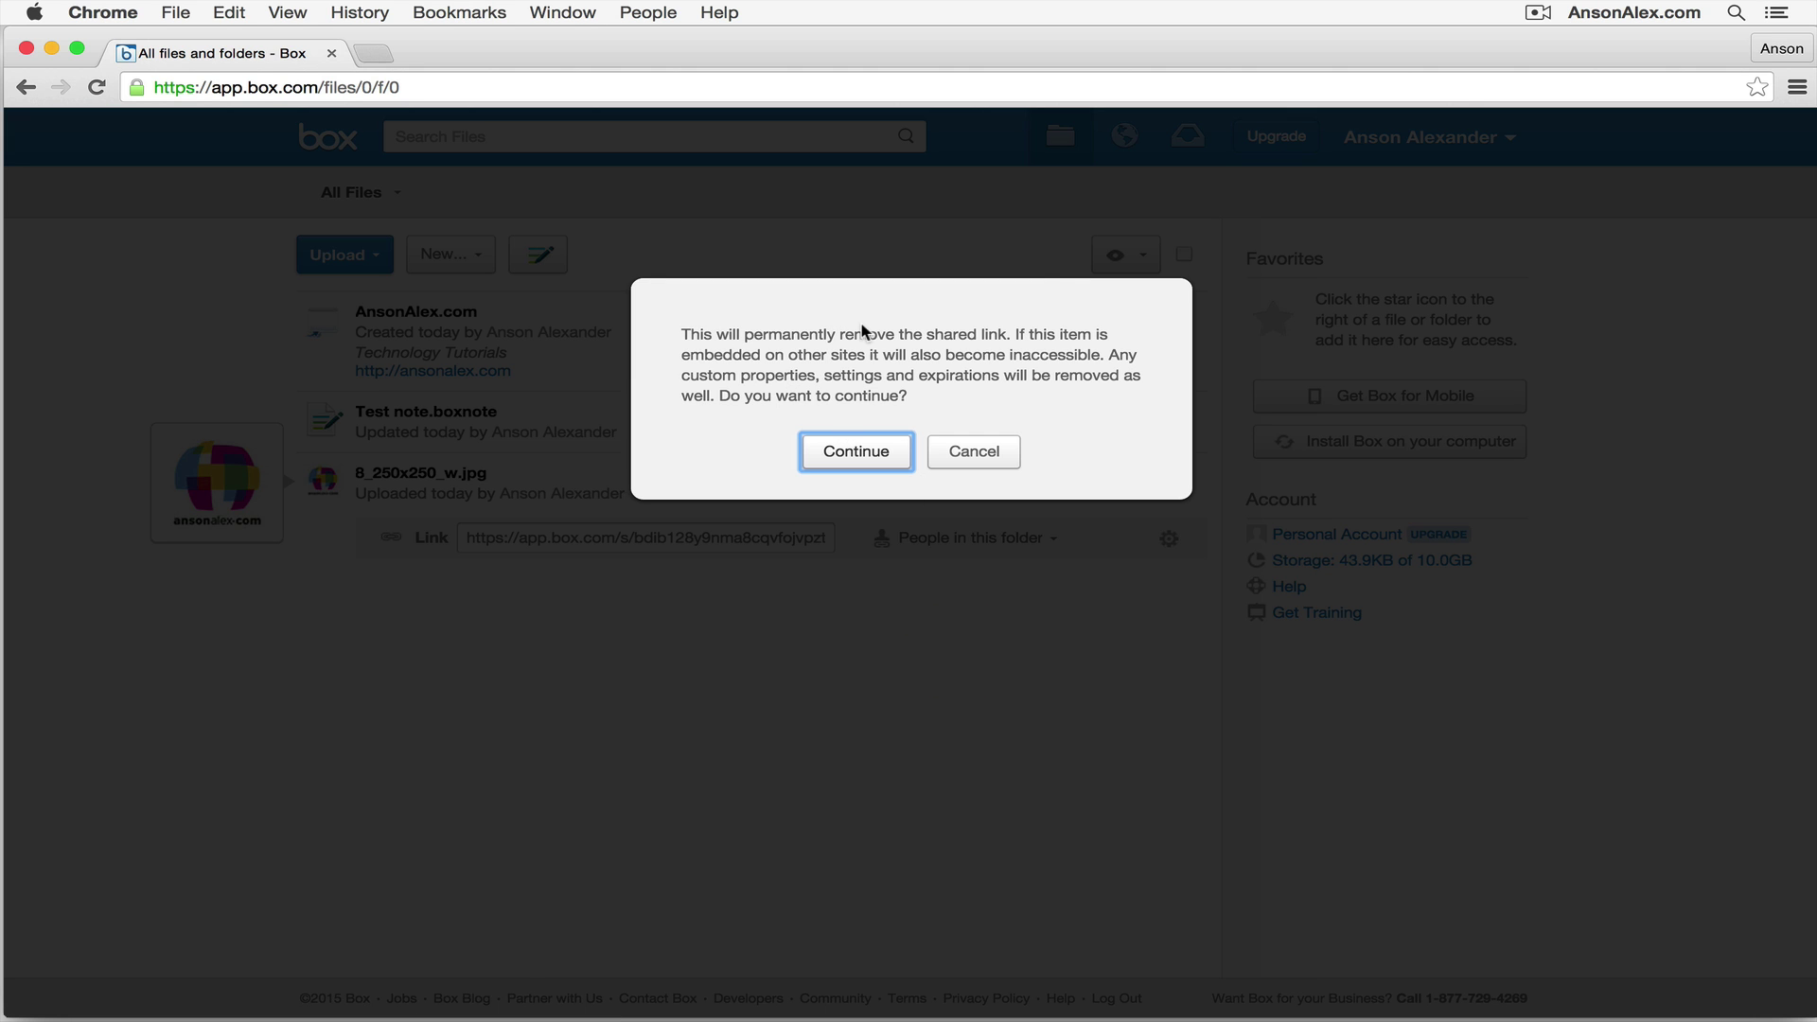
left_click(866, 452)
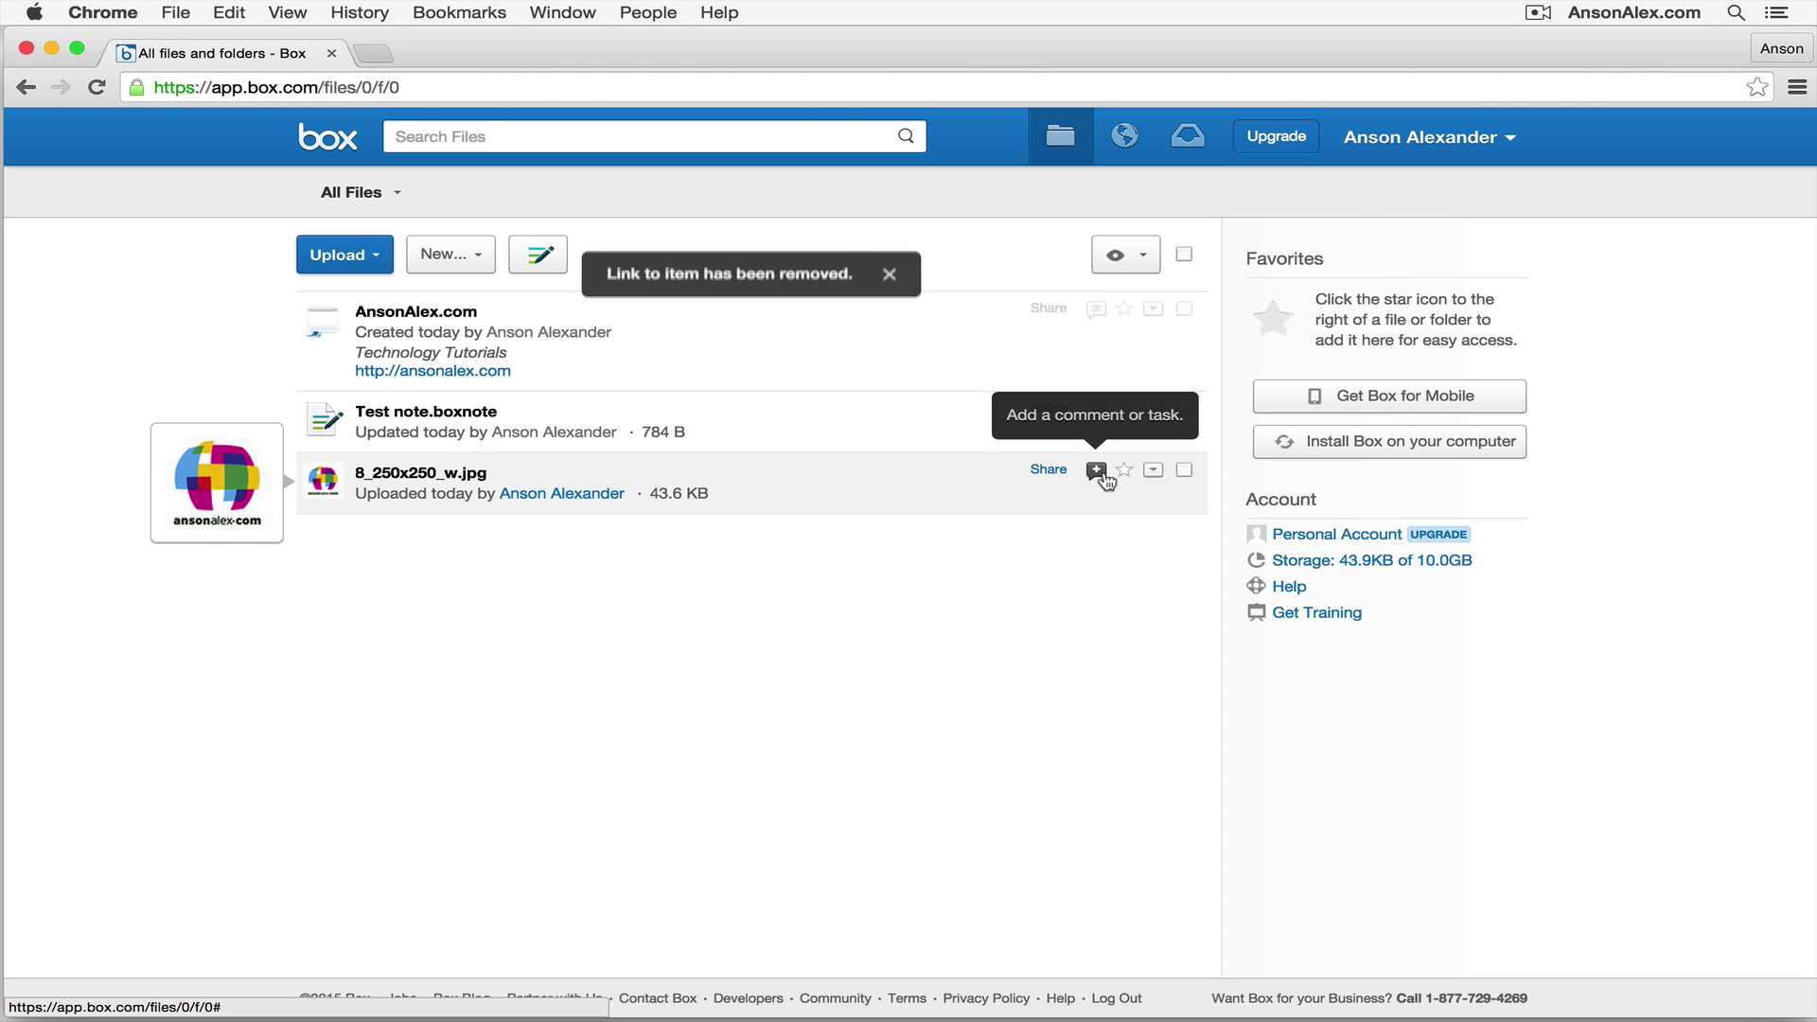
- On the 8_250x250_w.jpg row, add the comment 'This logo needs to be edited a bit.'
left_click(1099, 474)
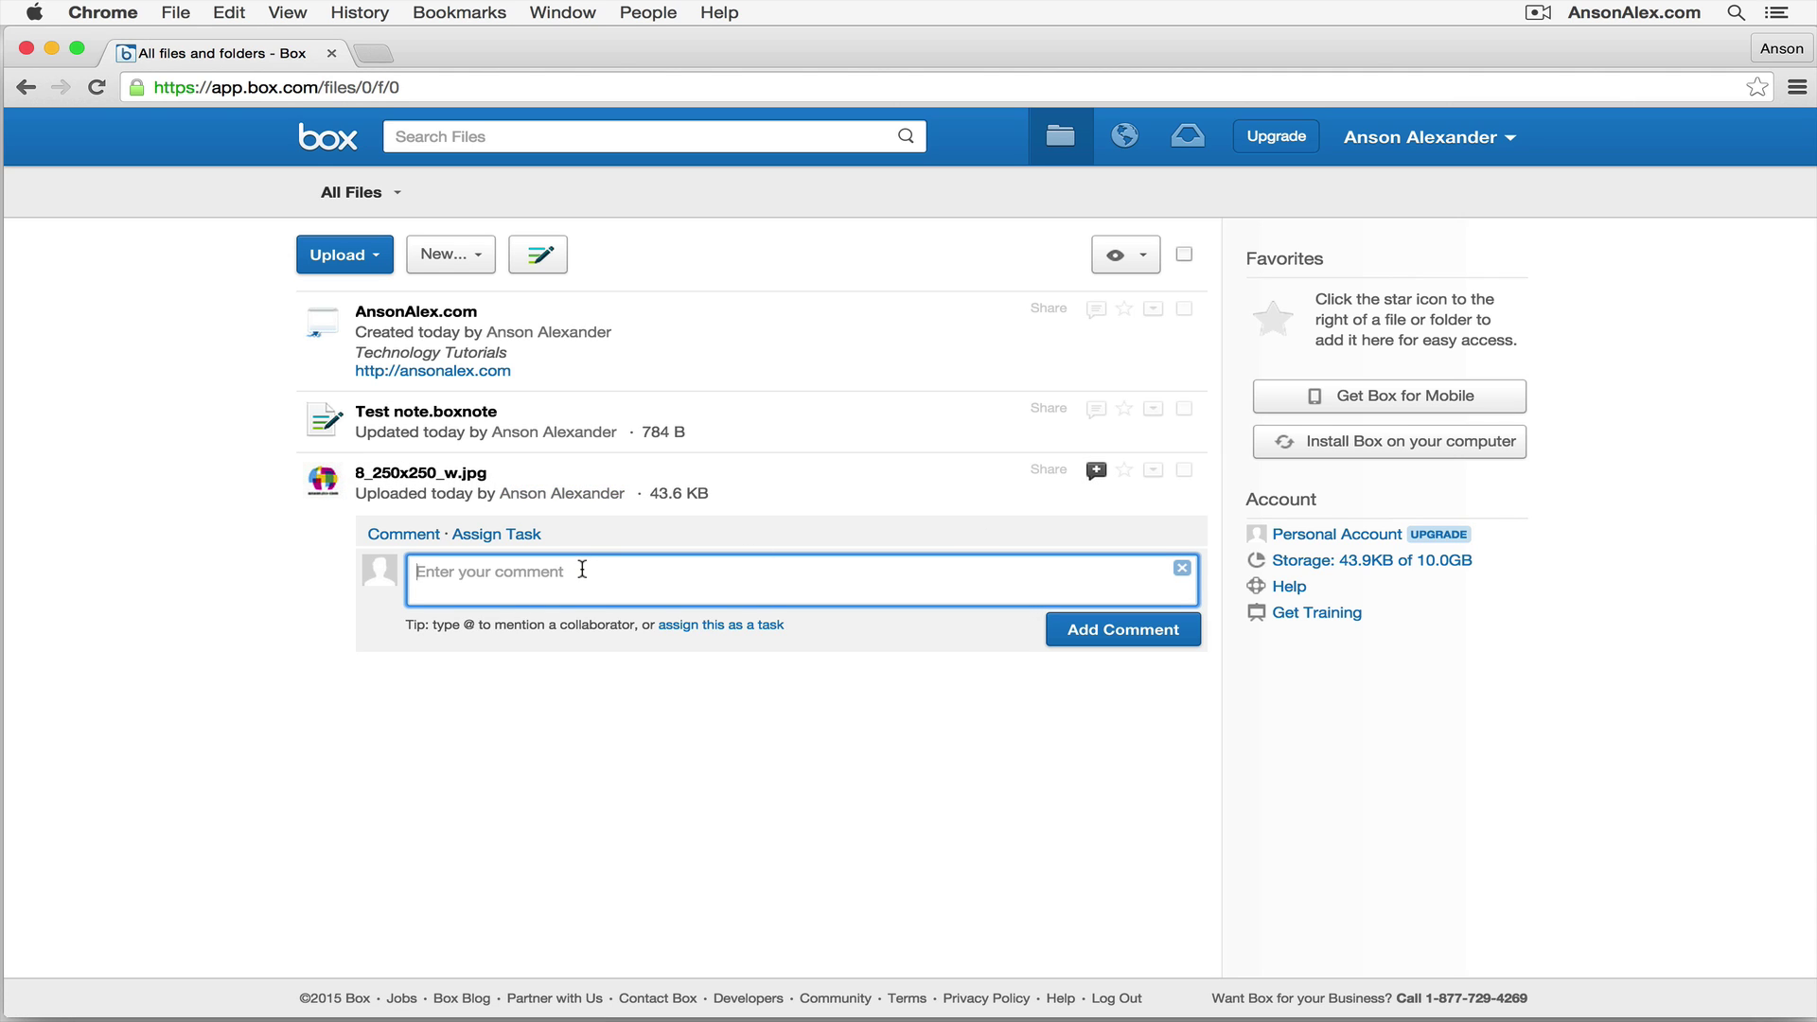
type("This logo needs to be edited a bit.")
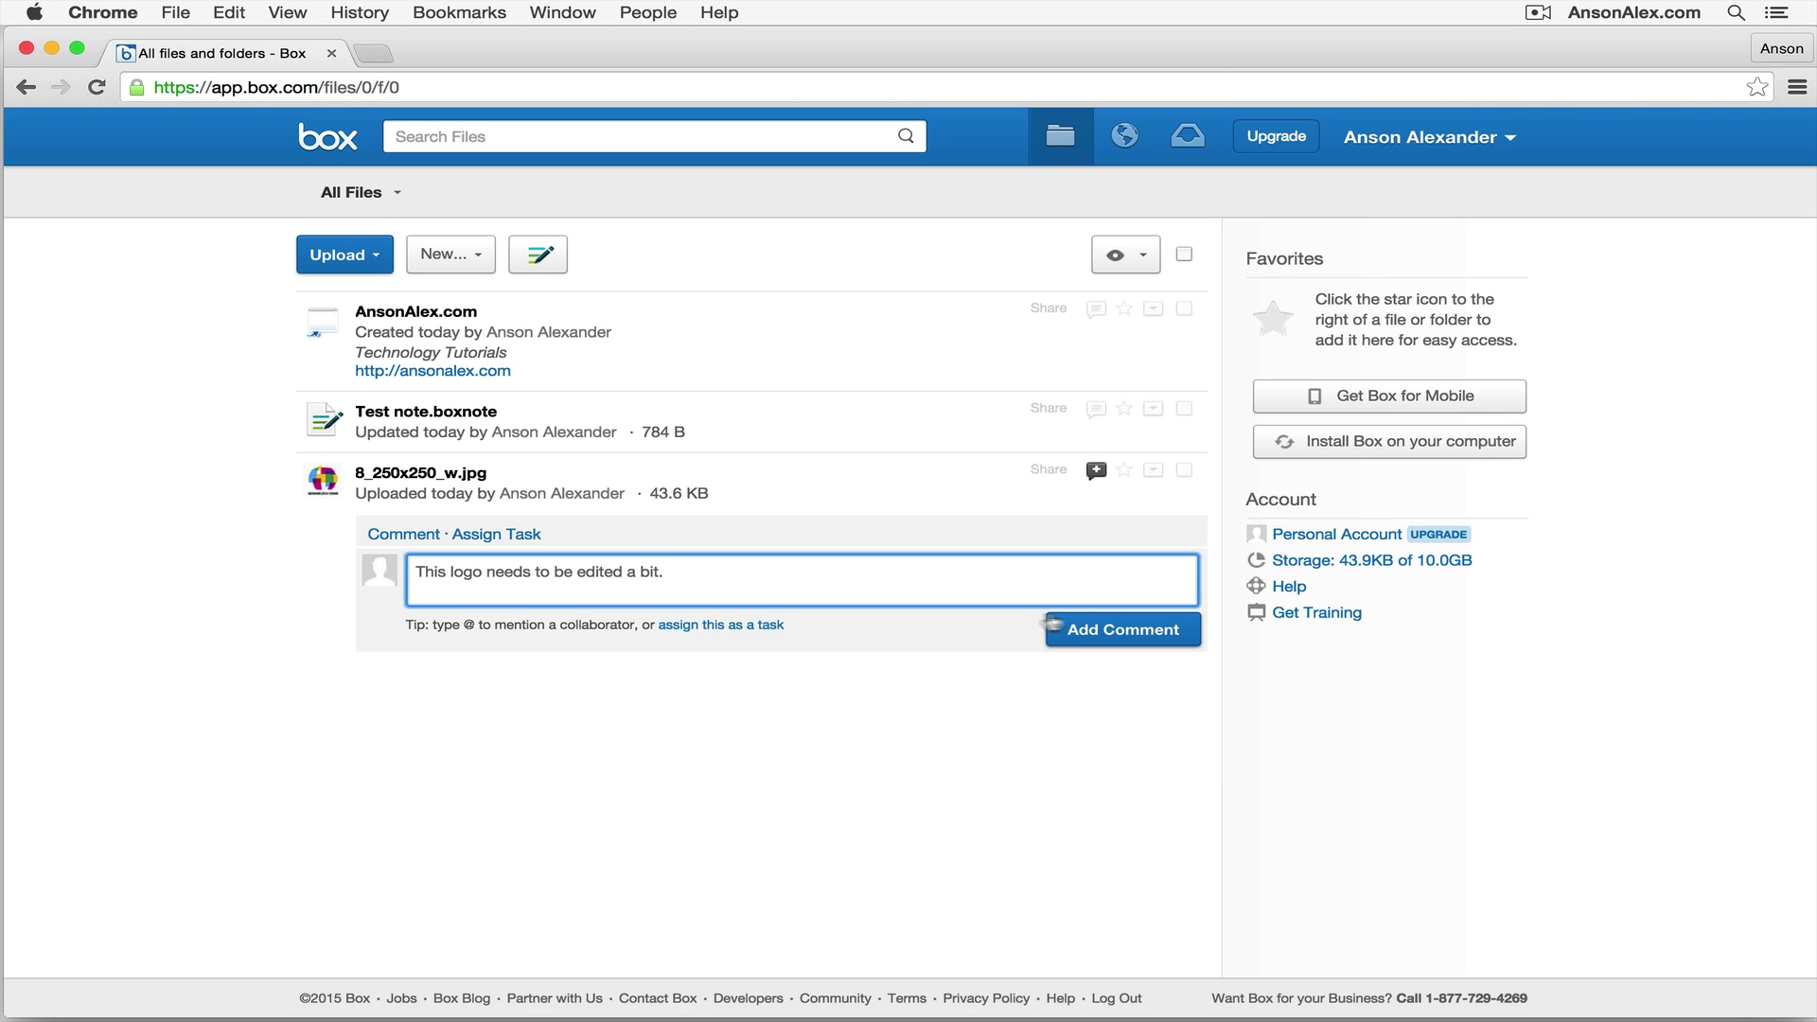
left_click(1100, 638)
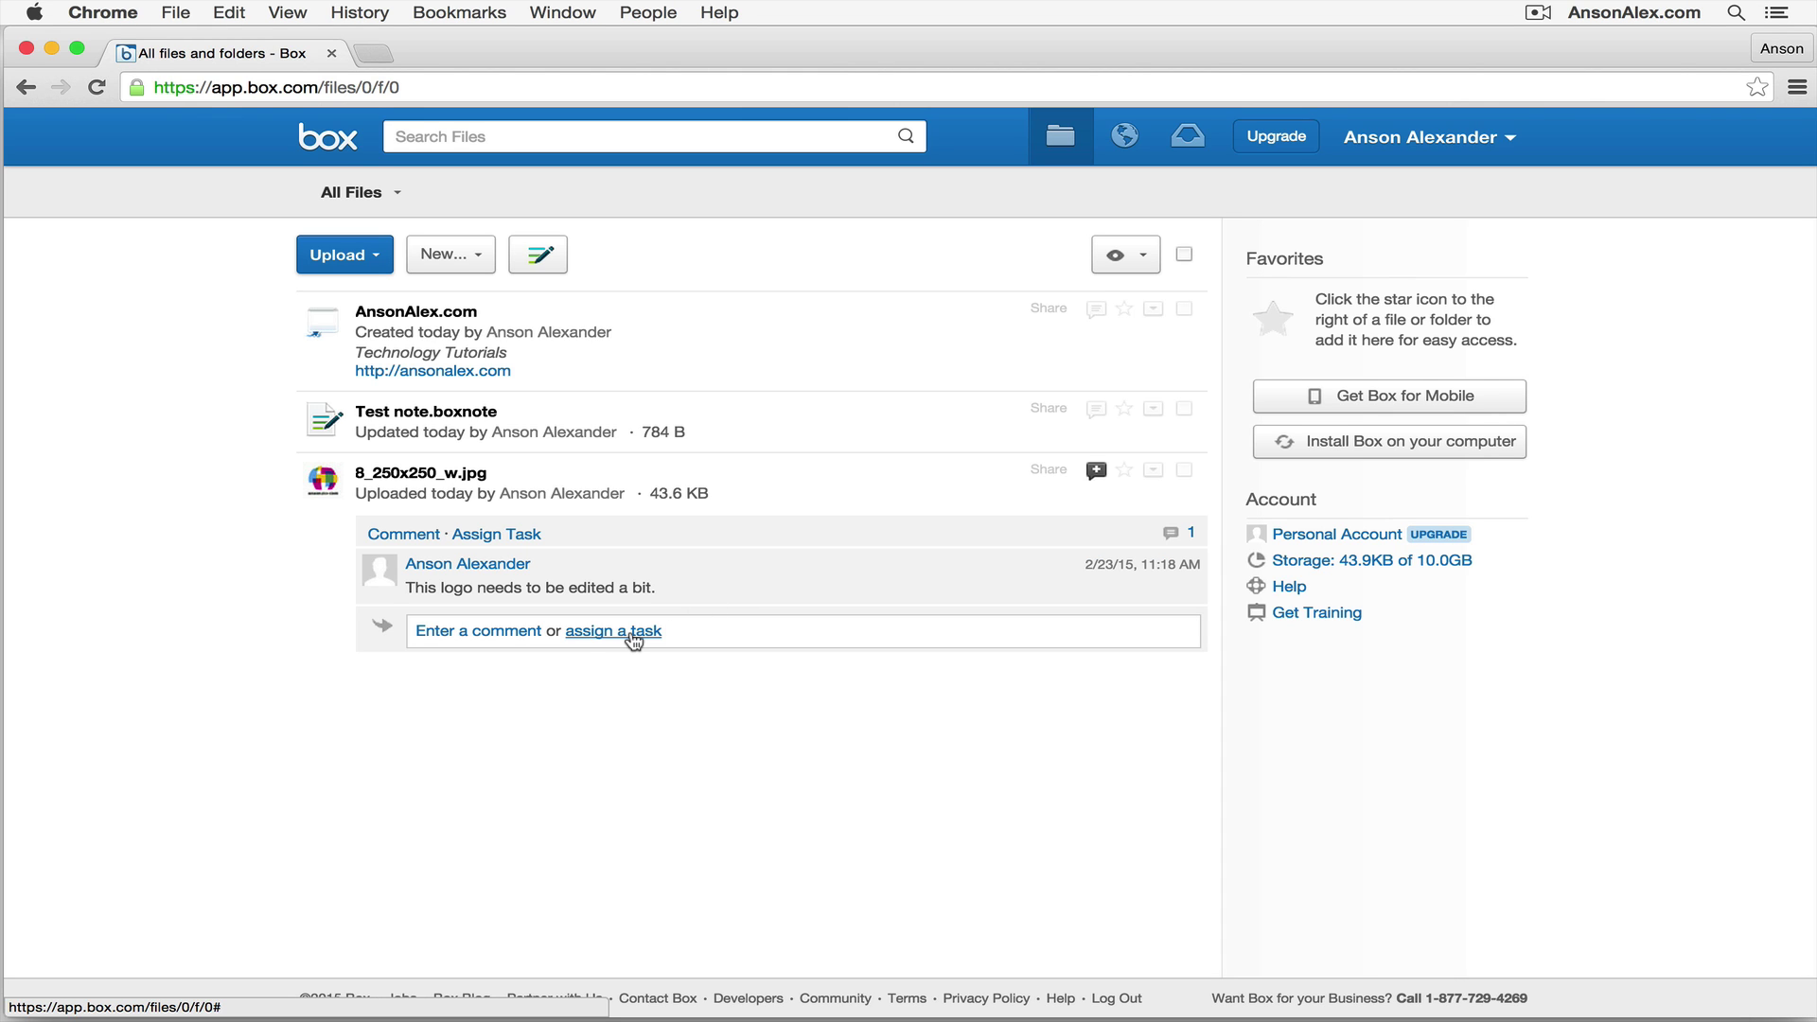
- Assign the task 'This logo needs to be edited' on the logo to the account owner, due Feb 27, 2015
left_click(589, 642)
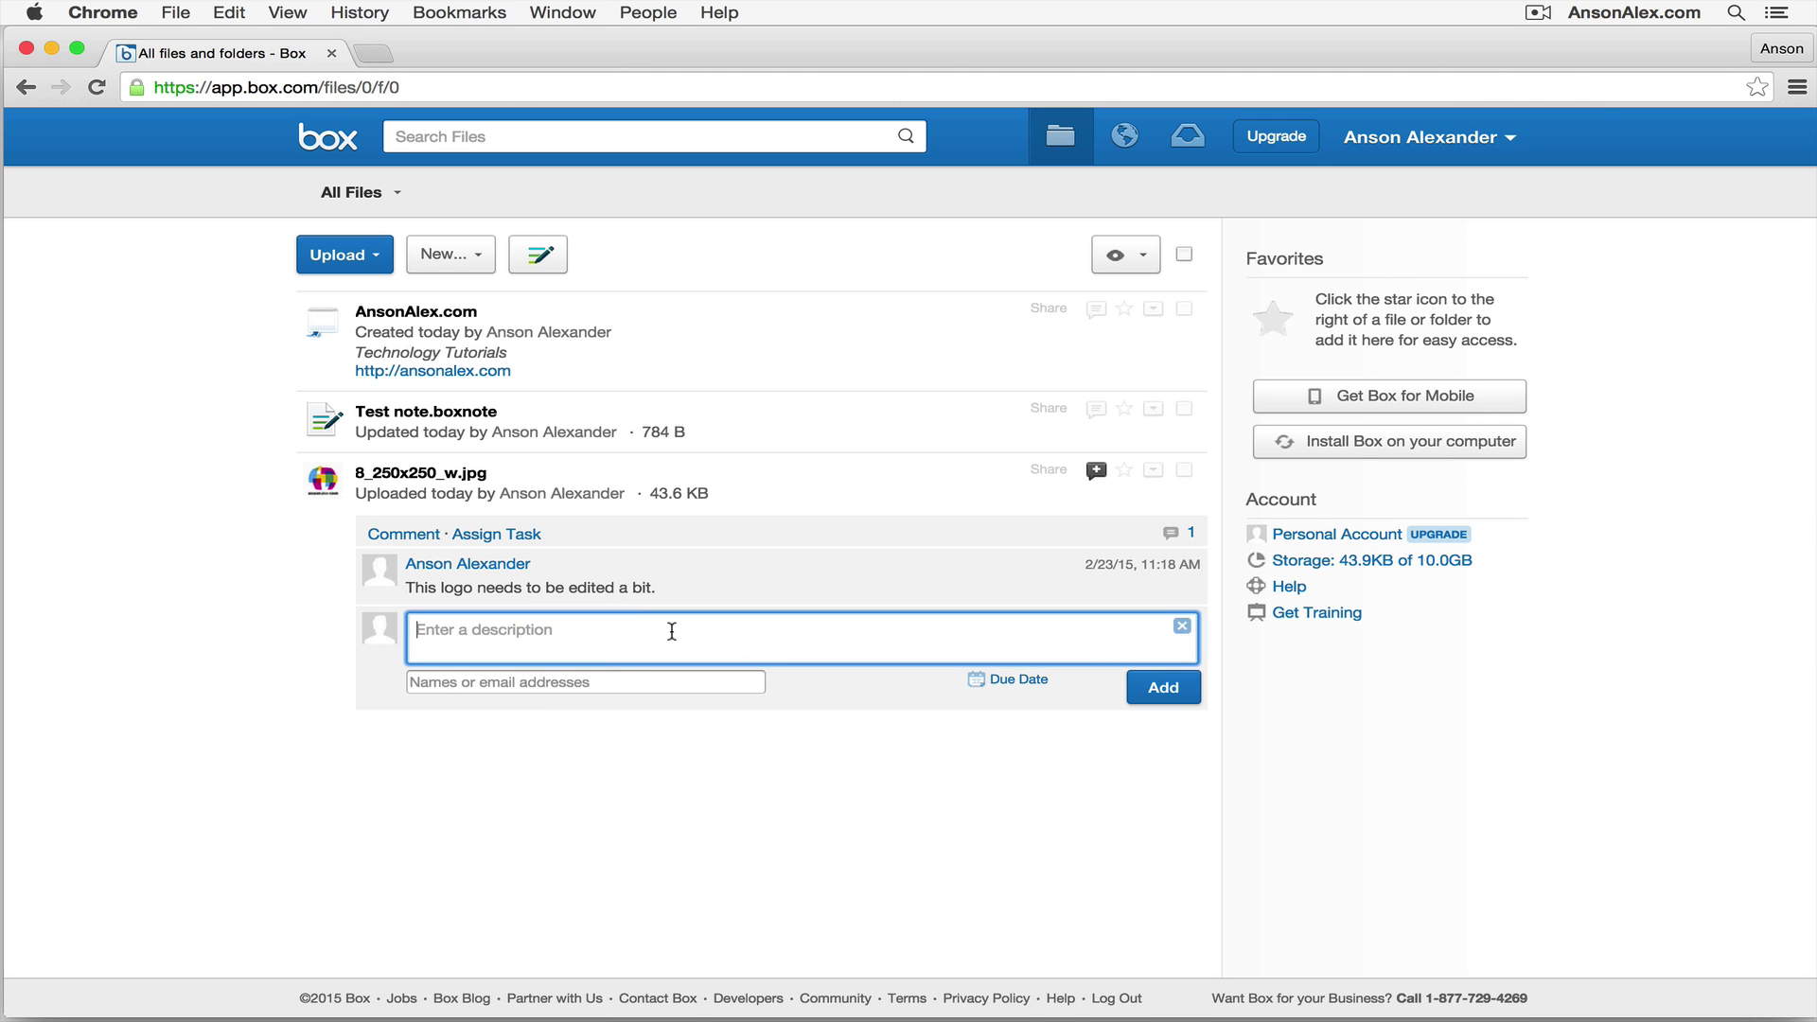
type("This logo needs to be edited")
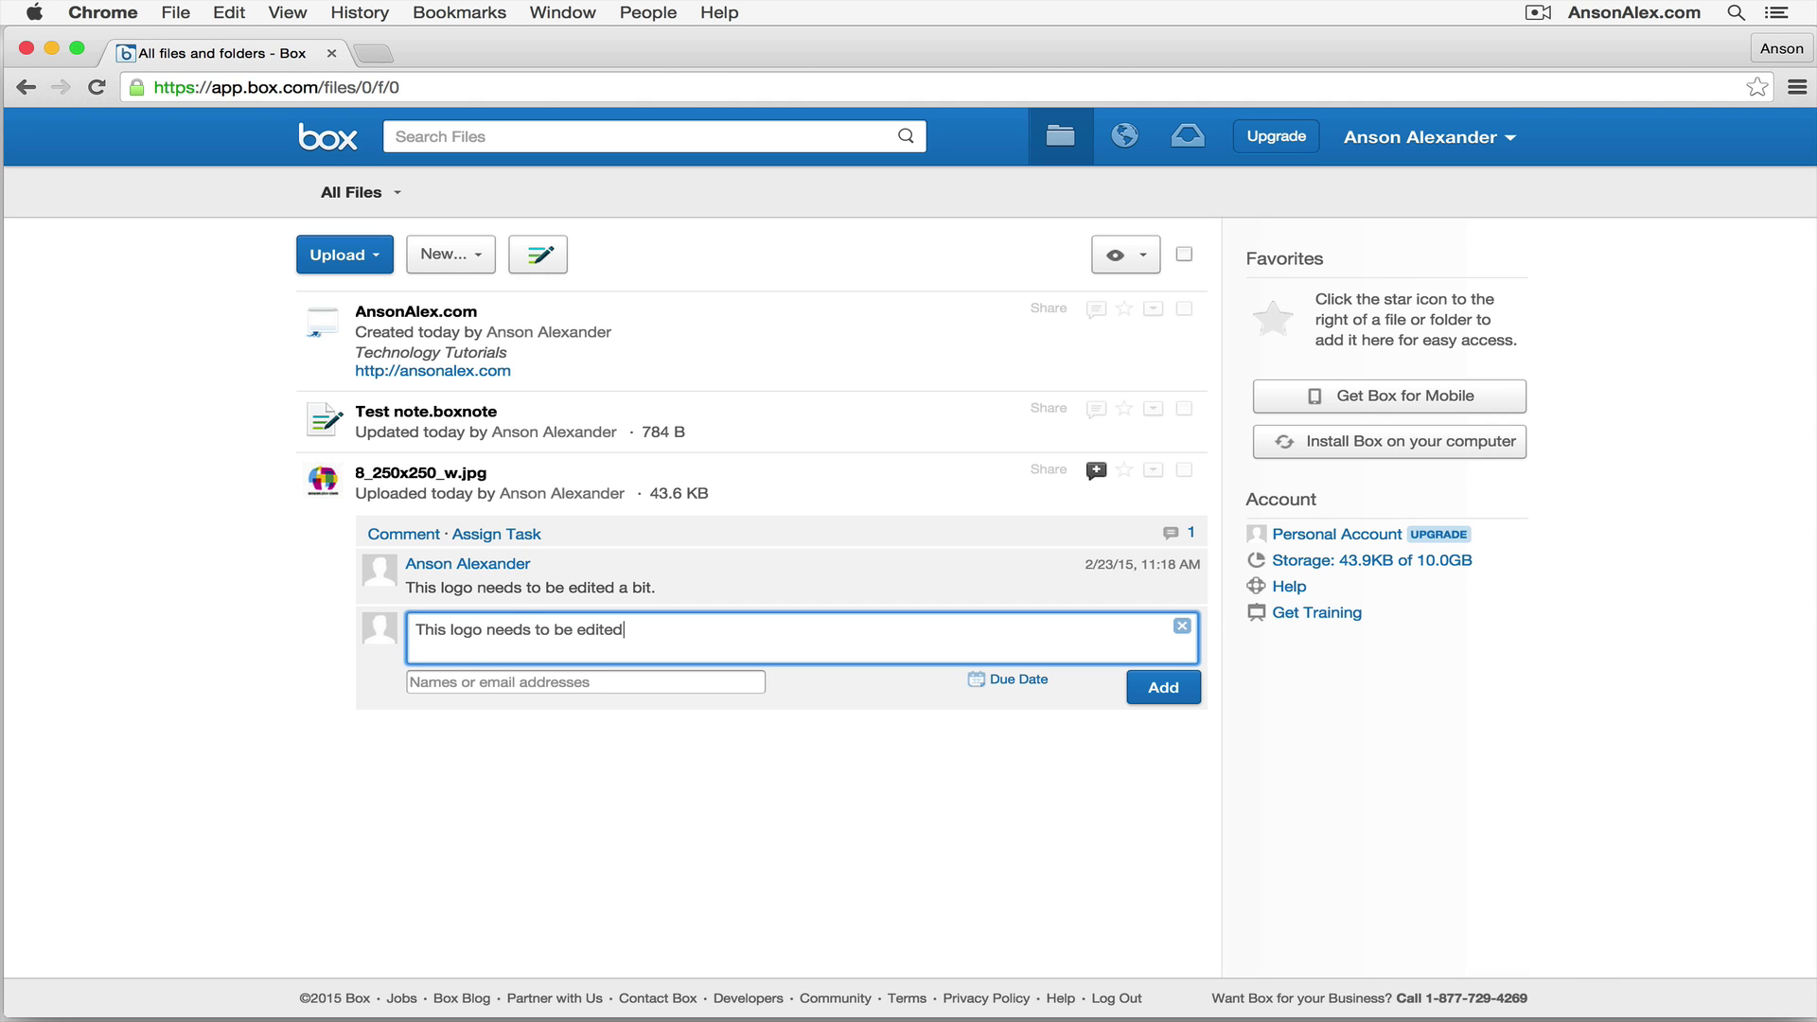
left_click(662, 683)
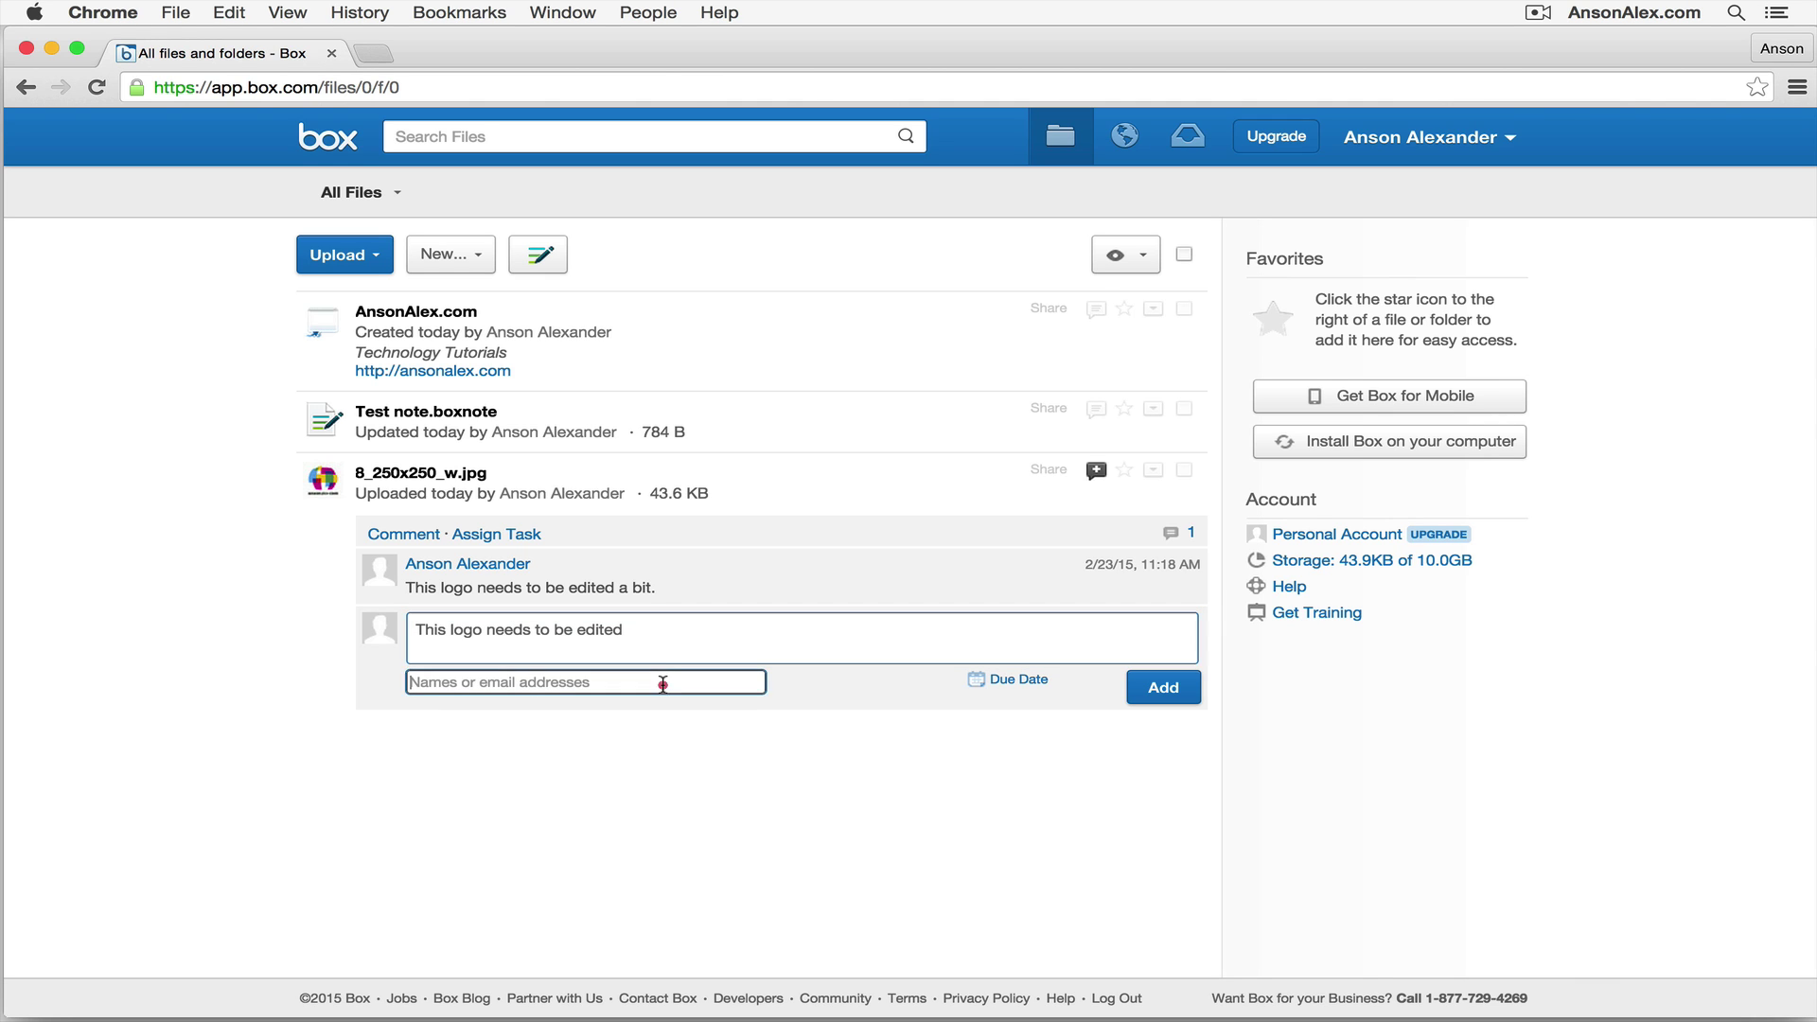
left_click(444, 684)
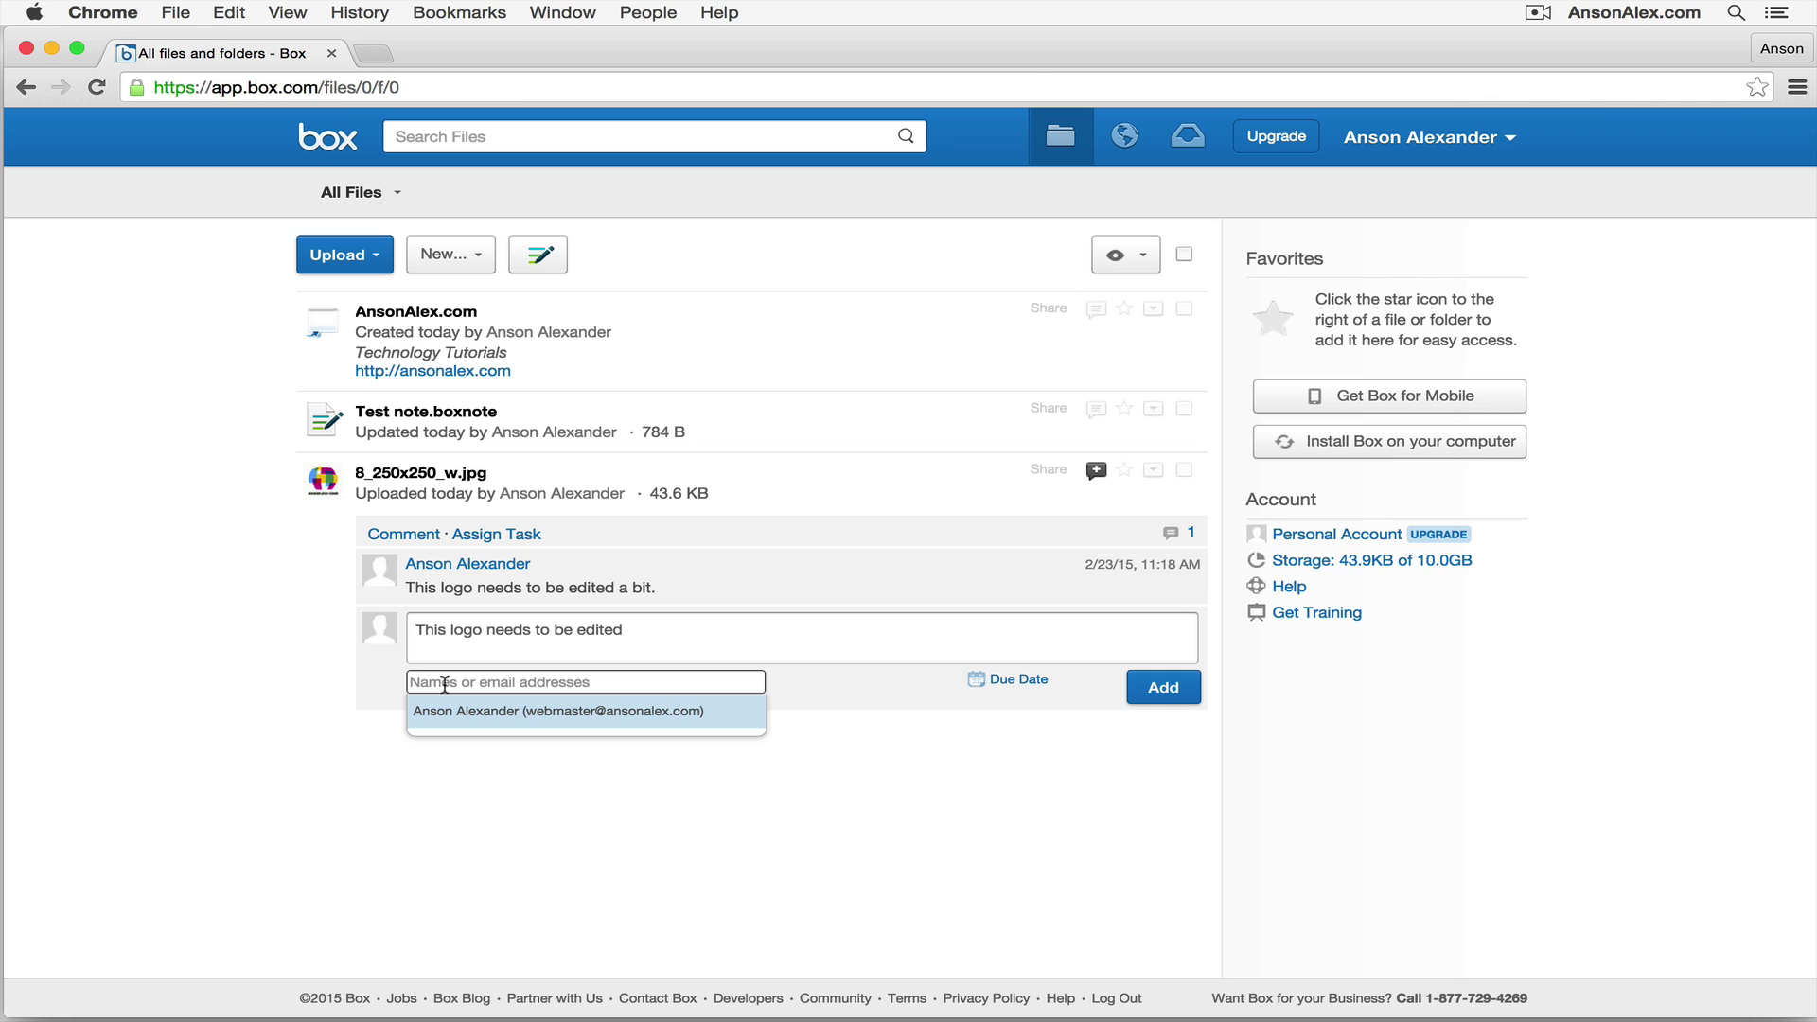
left_click(476, 710)
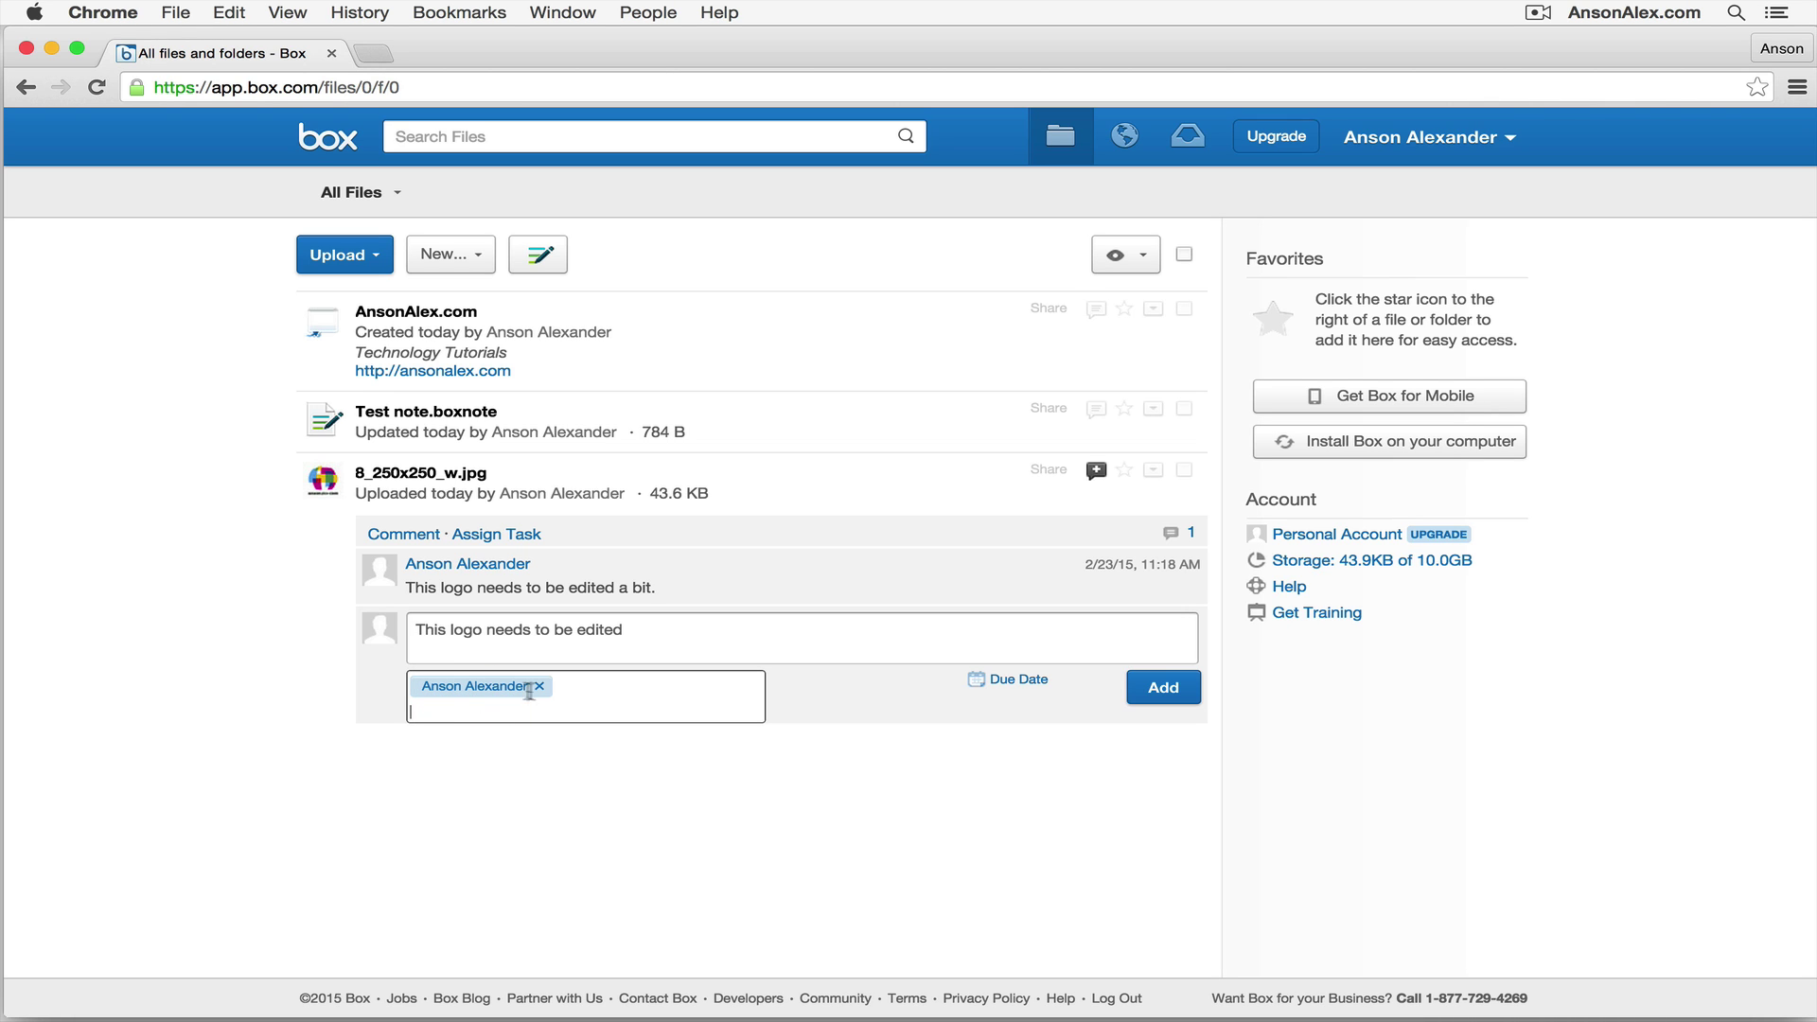
left_click(1007, 681)
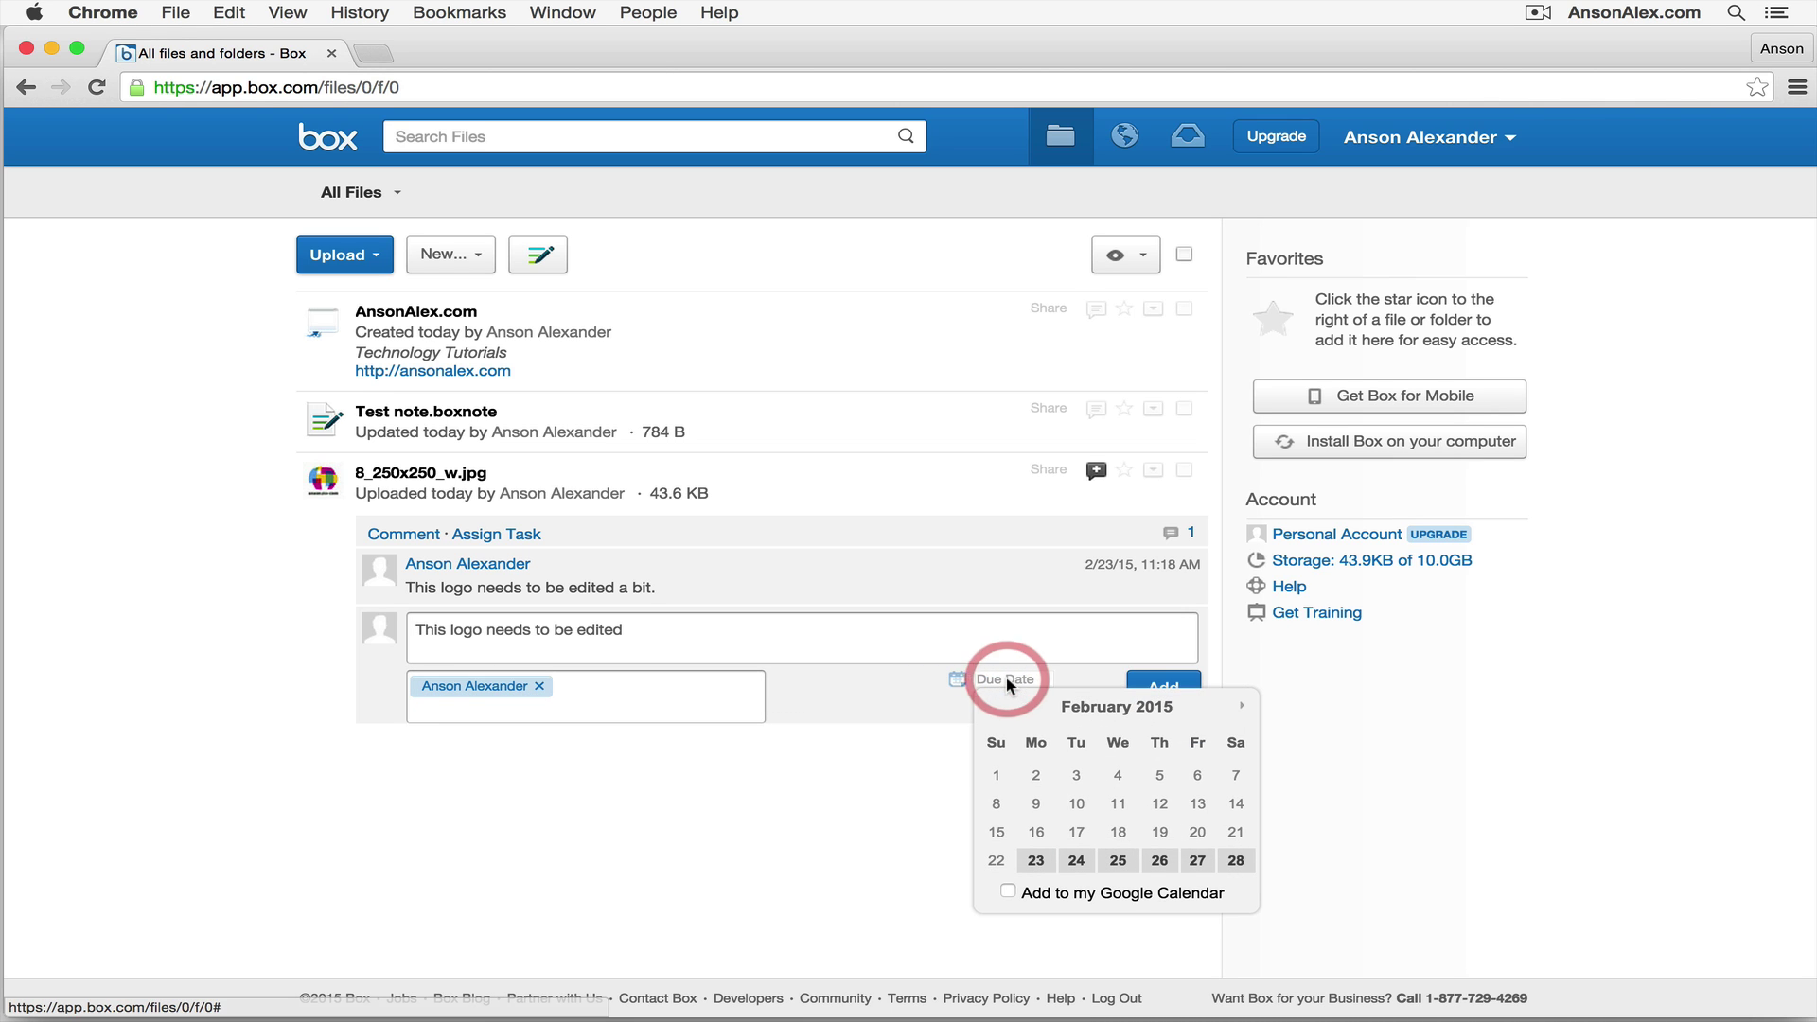
left_click(1204, 865)
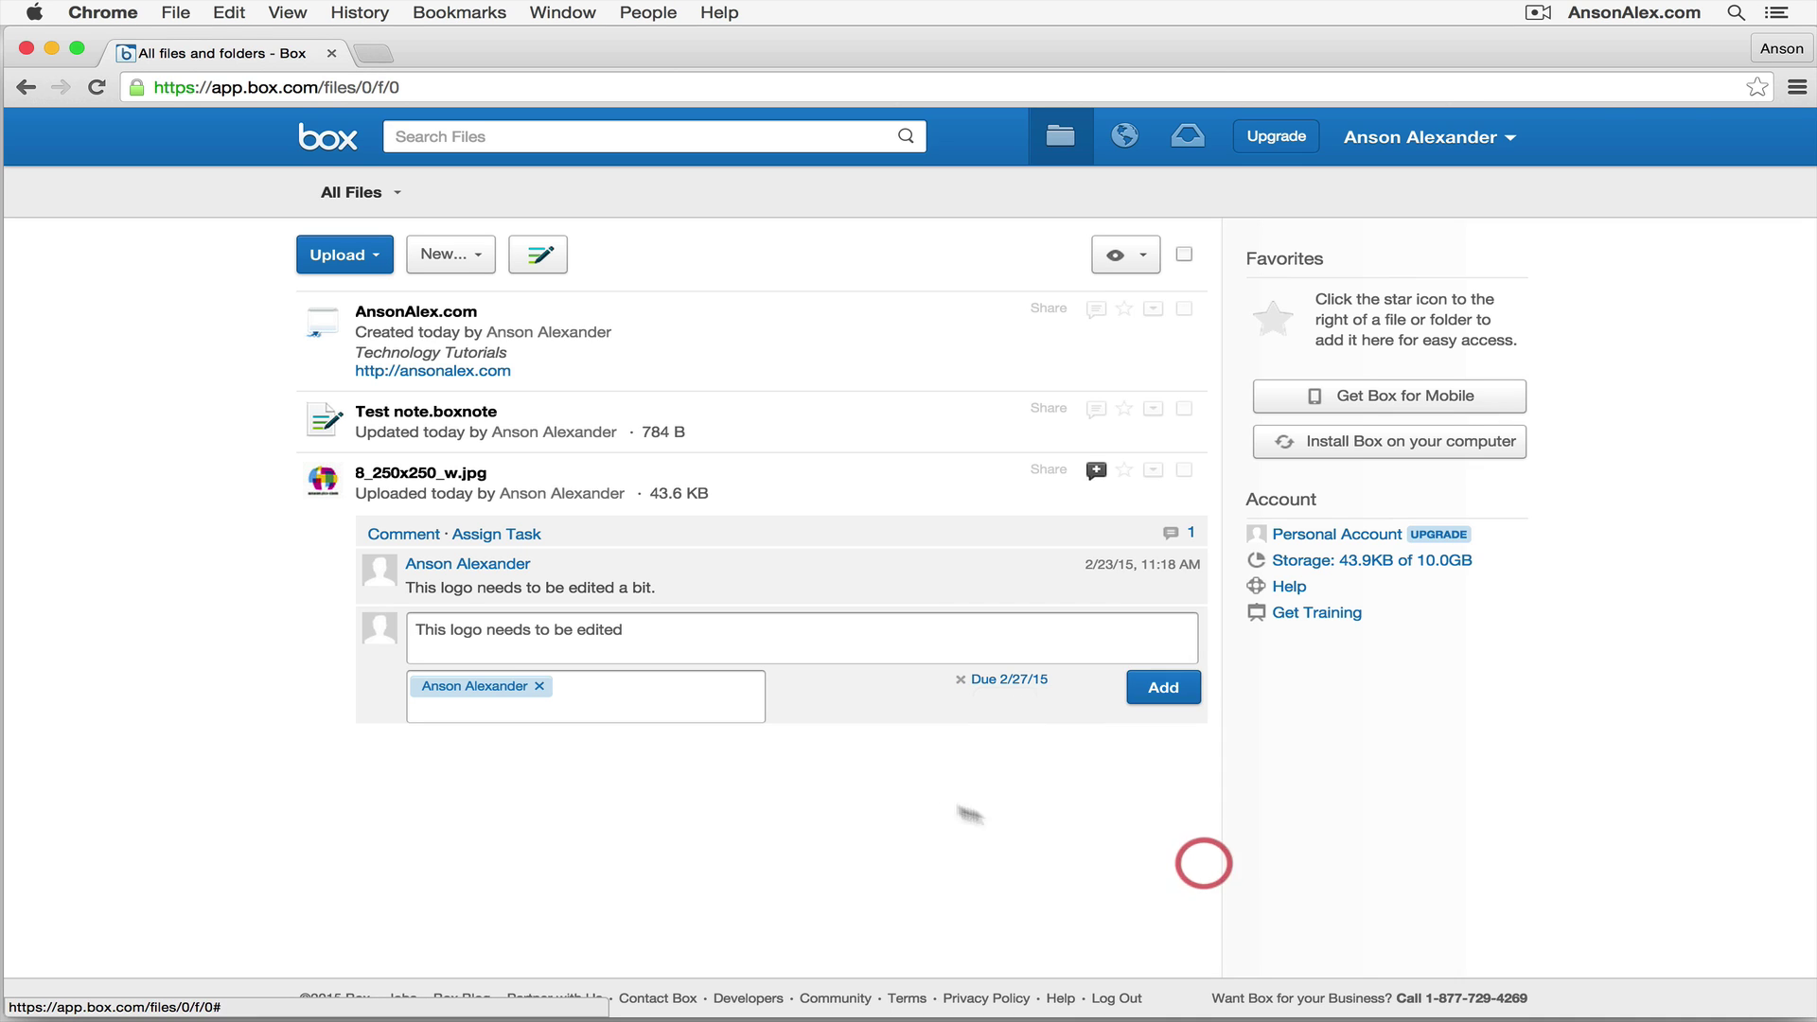
left_click(1180, 692)
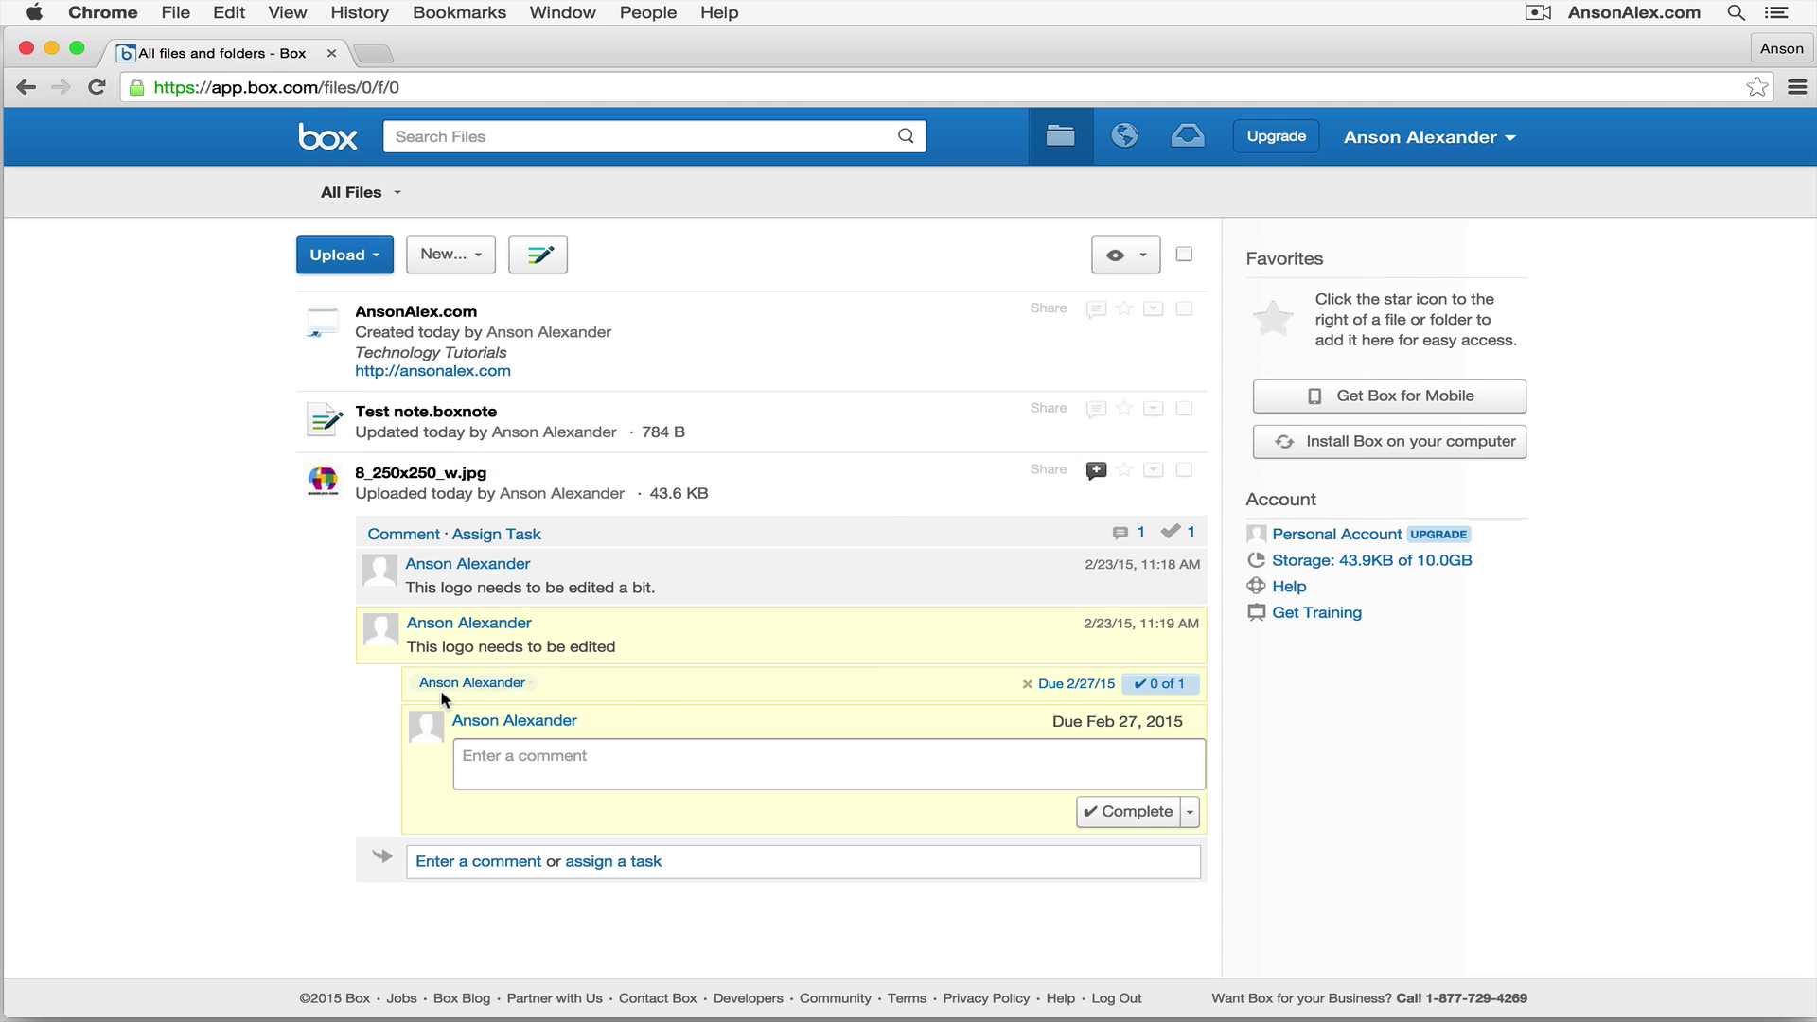
- Mark the logo-editing task on 8_250x250_w.jpg as complete
left_click(1111, 820)
left_click(295, 716)
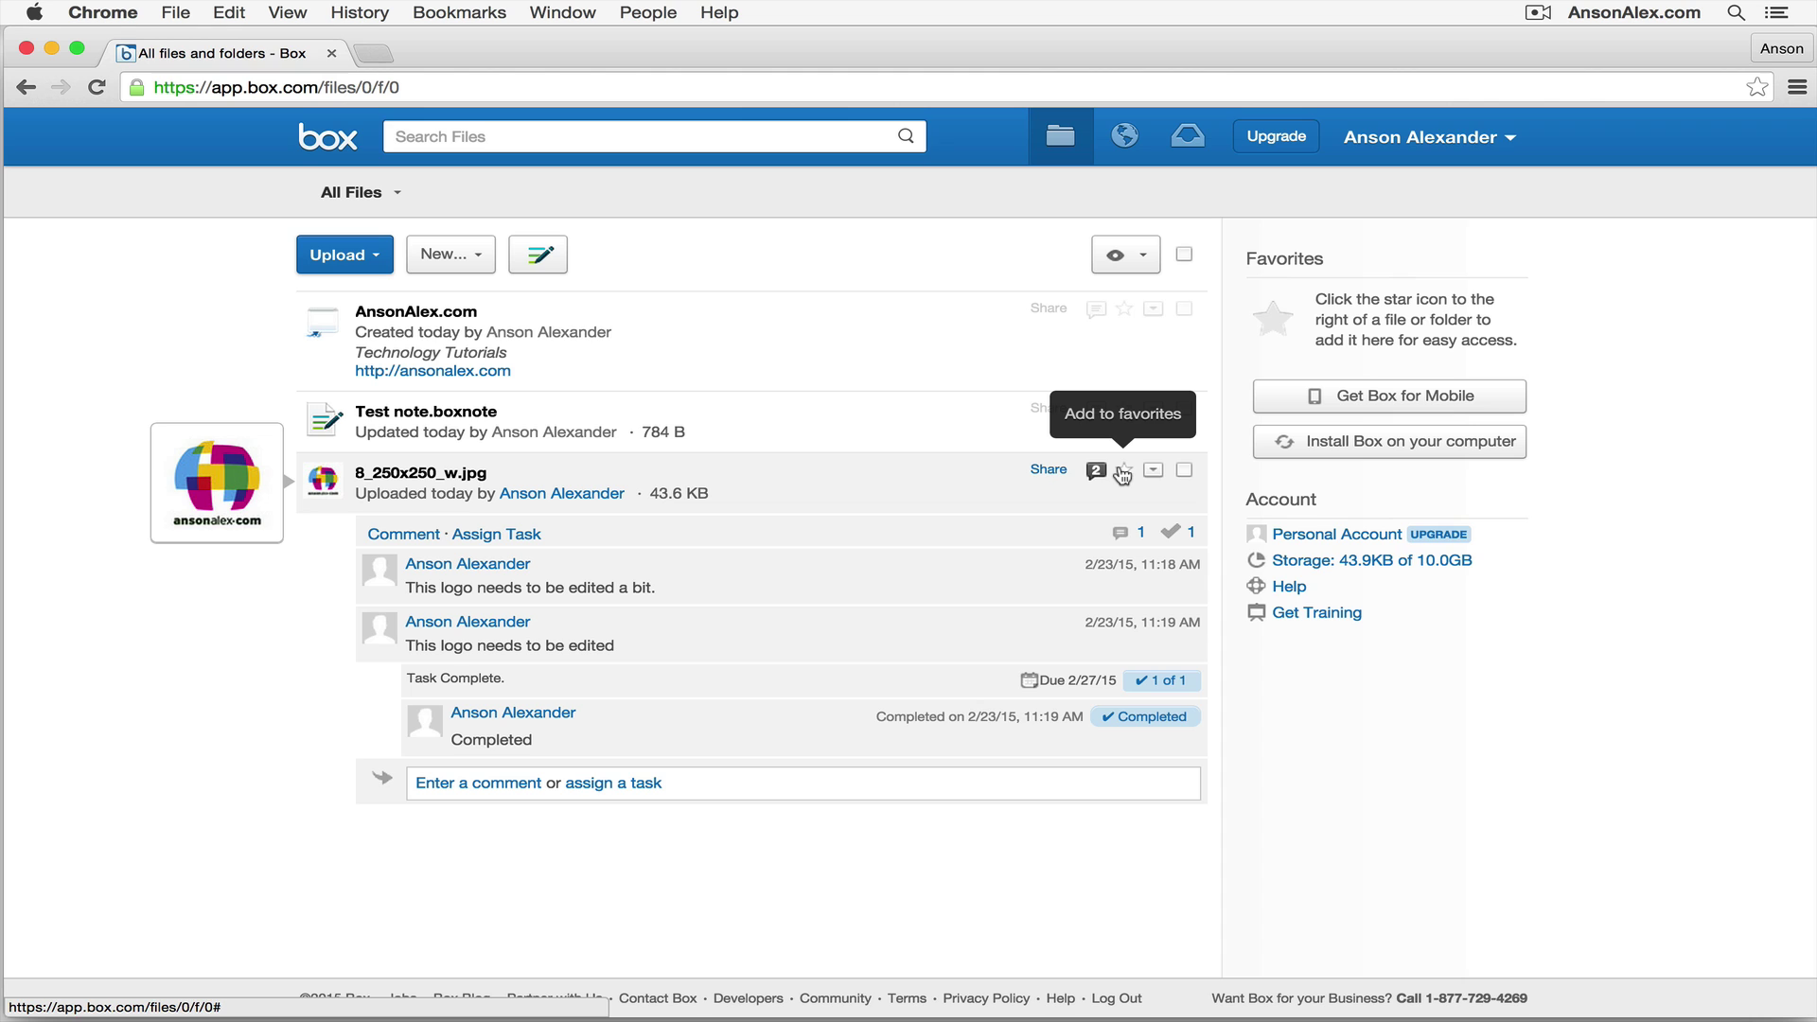
- Star 8_250x250_w.jpg so it is listed under Favorites
left_click(1122, 472)
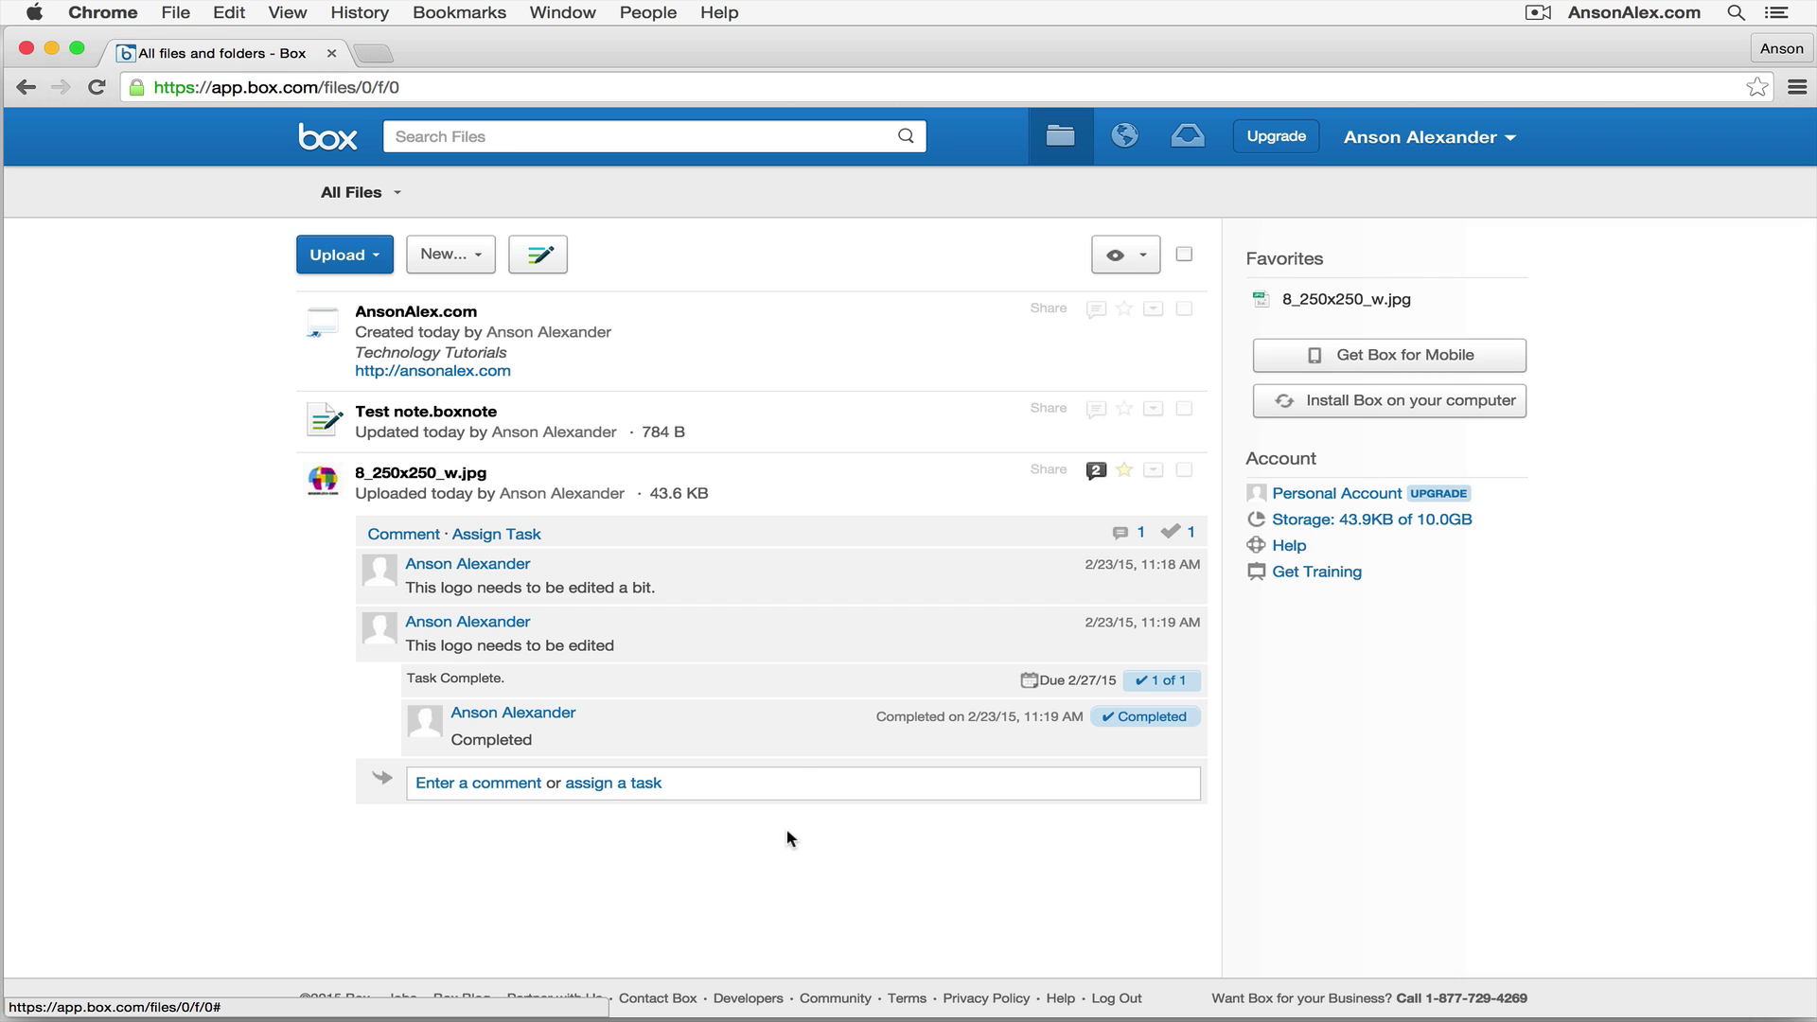
left_click(649, 139)
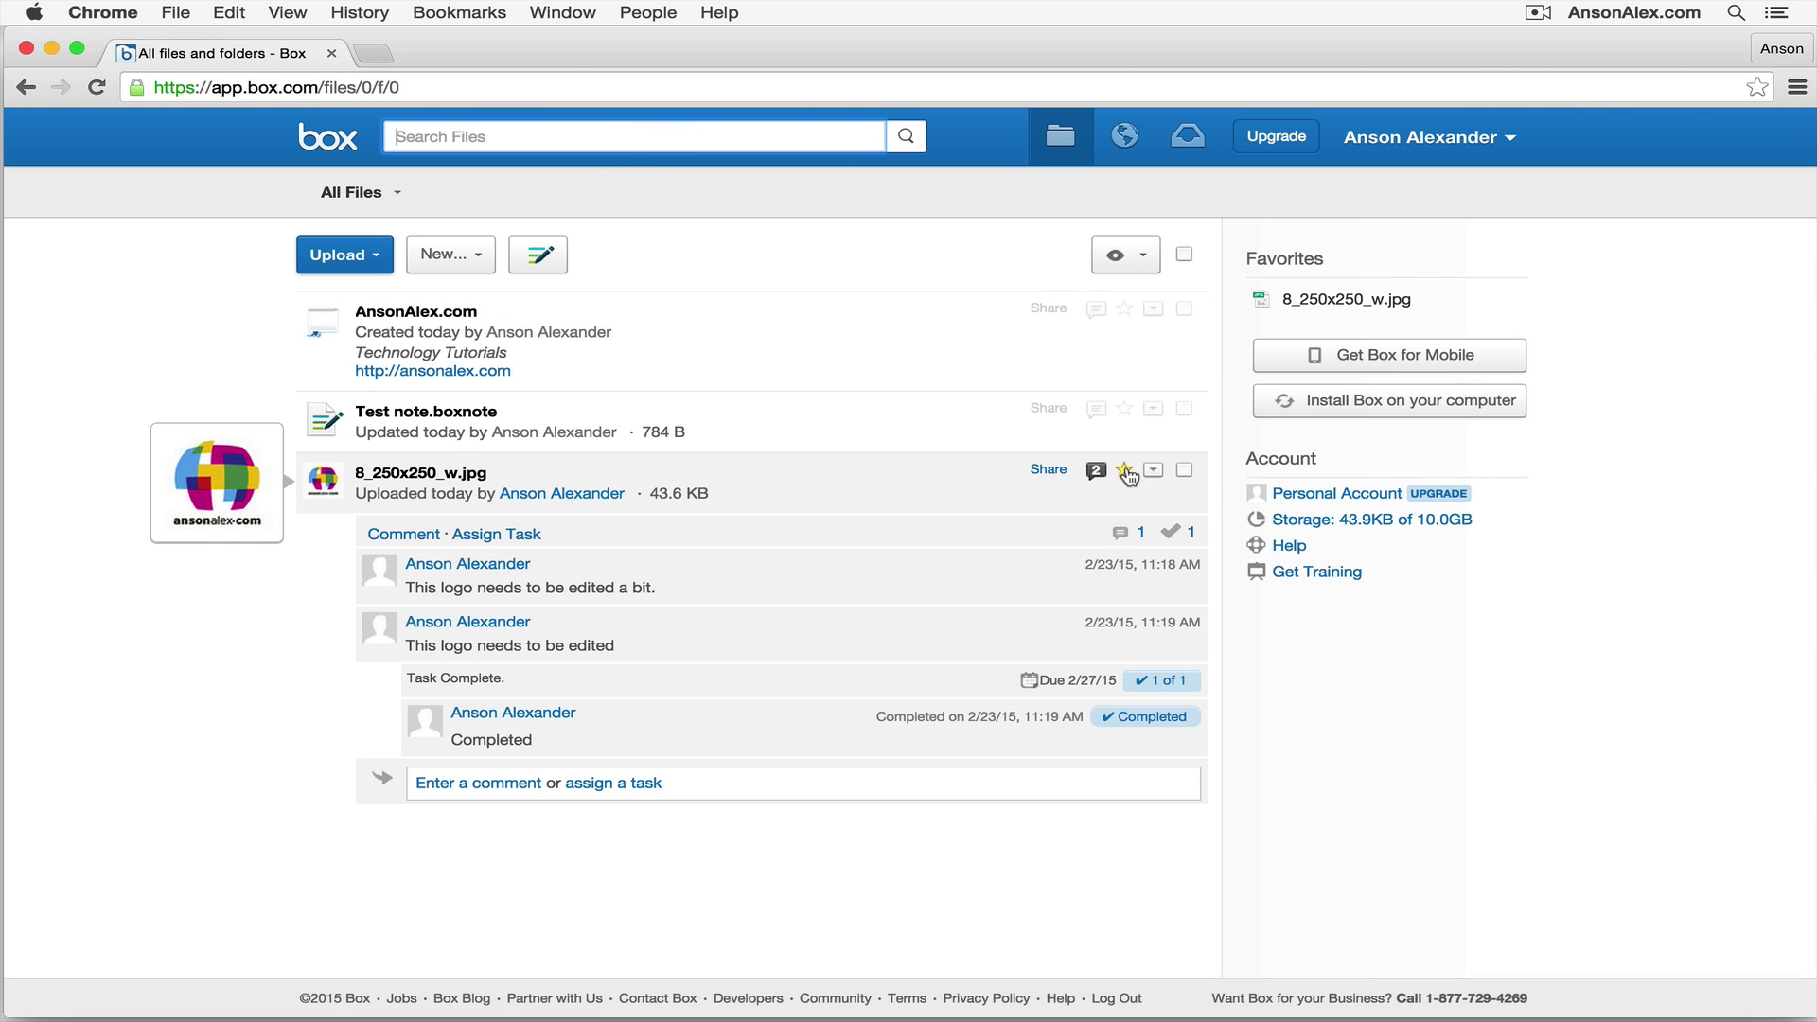
left_click(1320, 304)
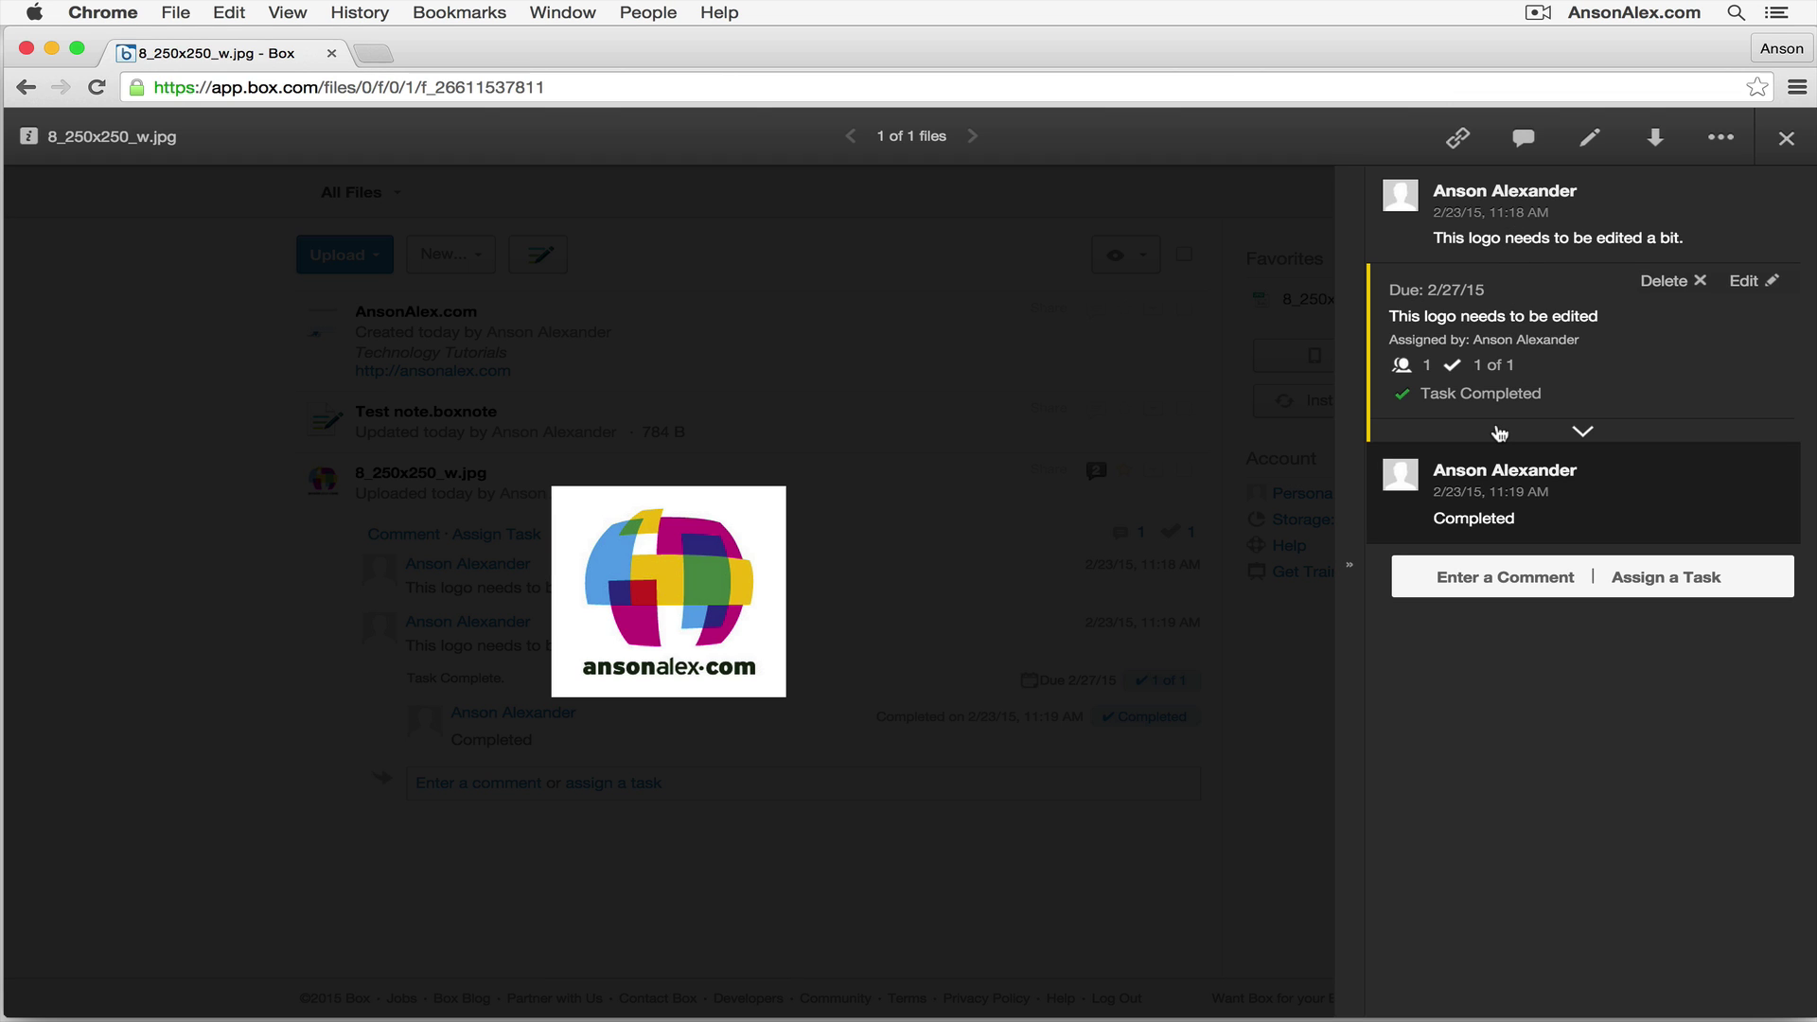
left_click(1046, 357)
left_click(1787, 142)
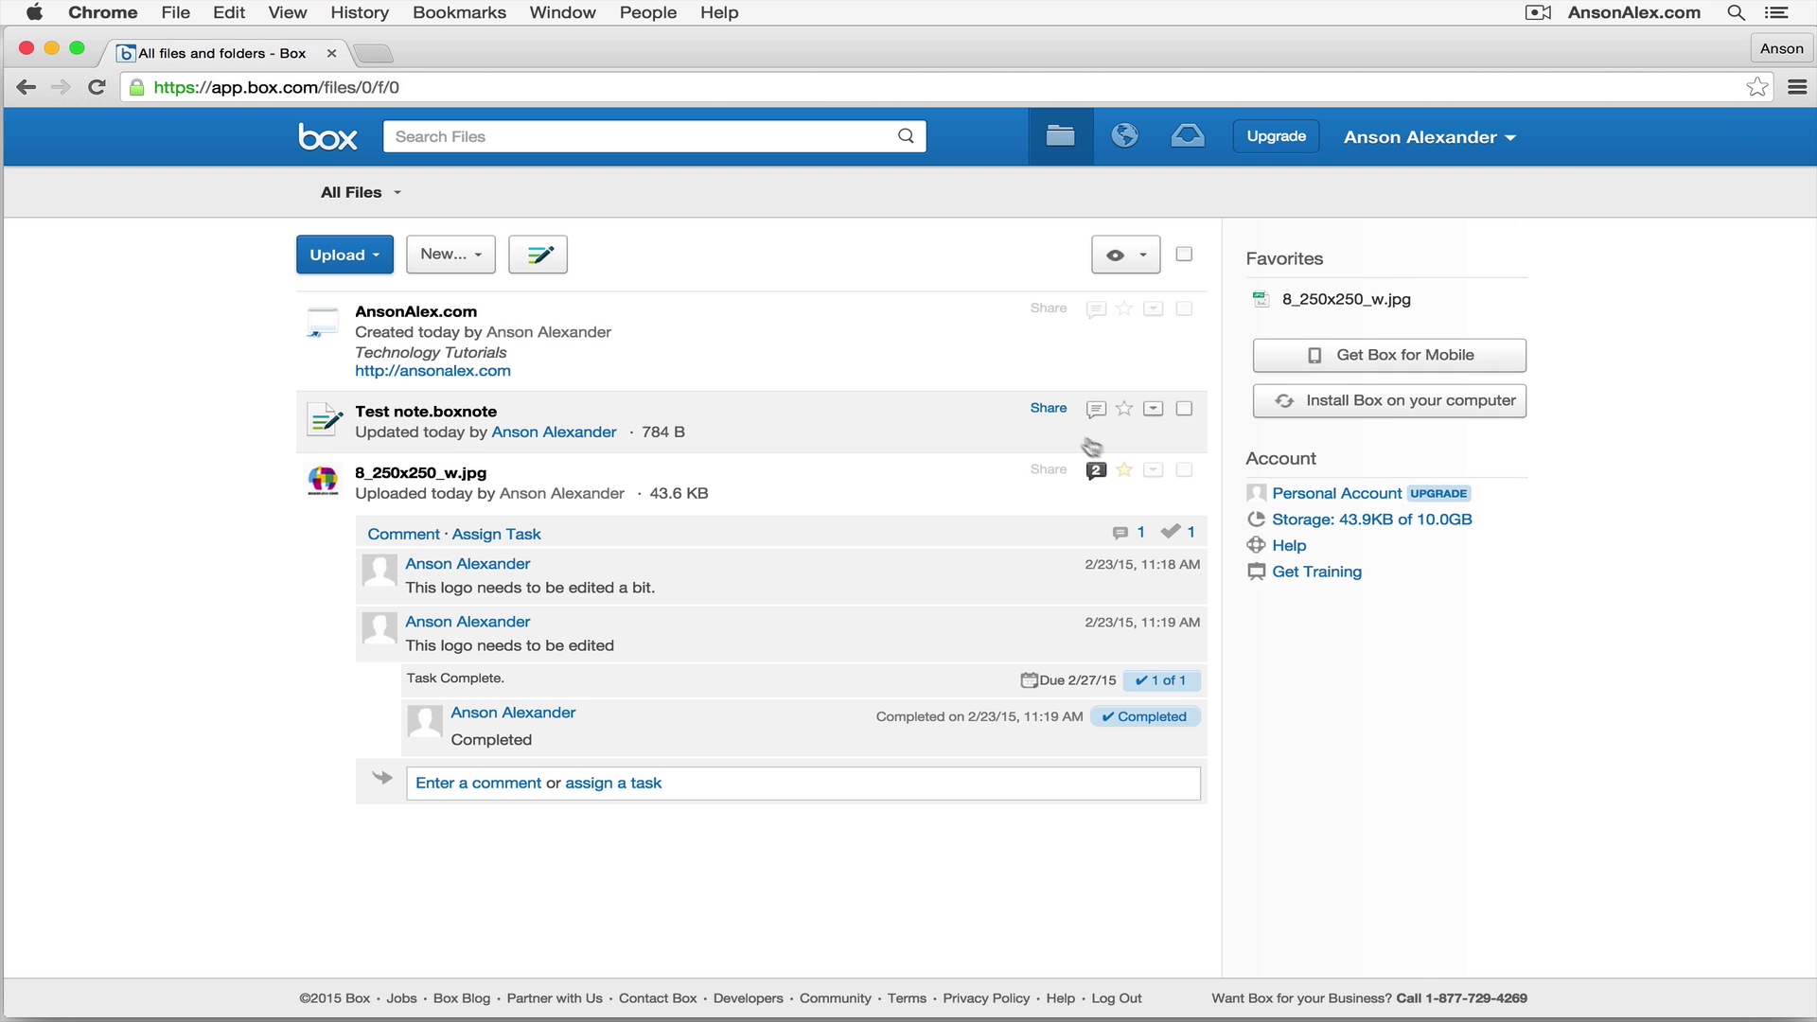
left_click(1156, 471)
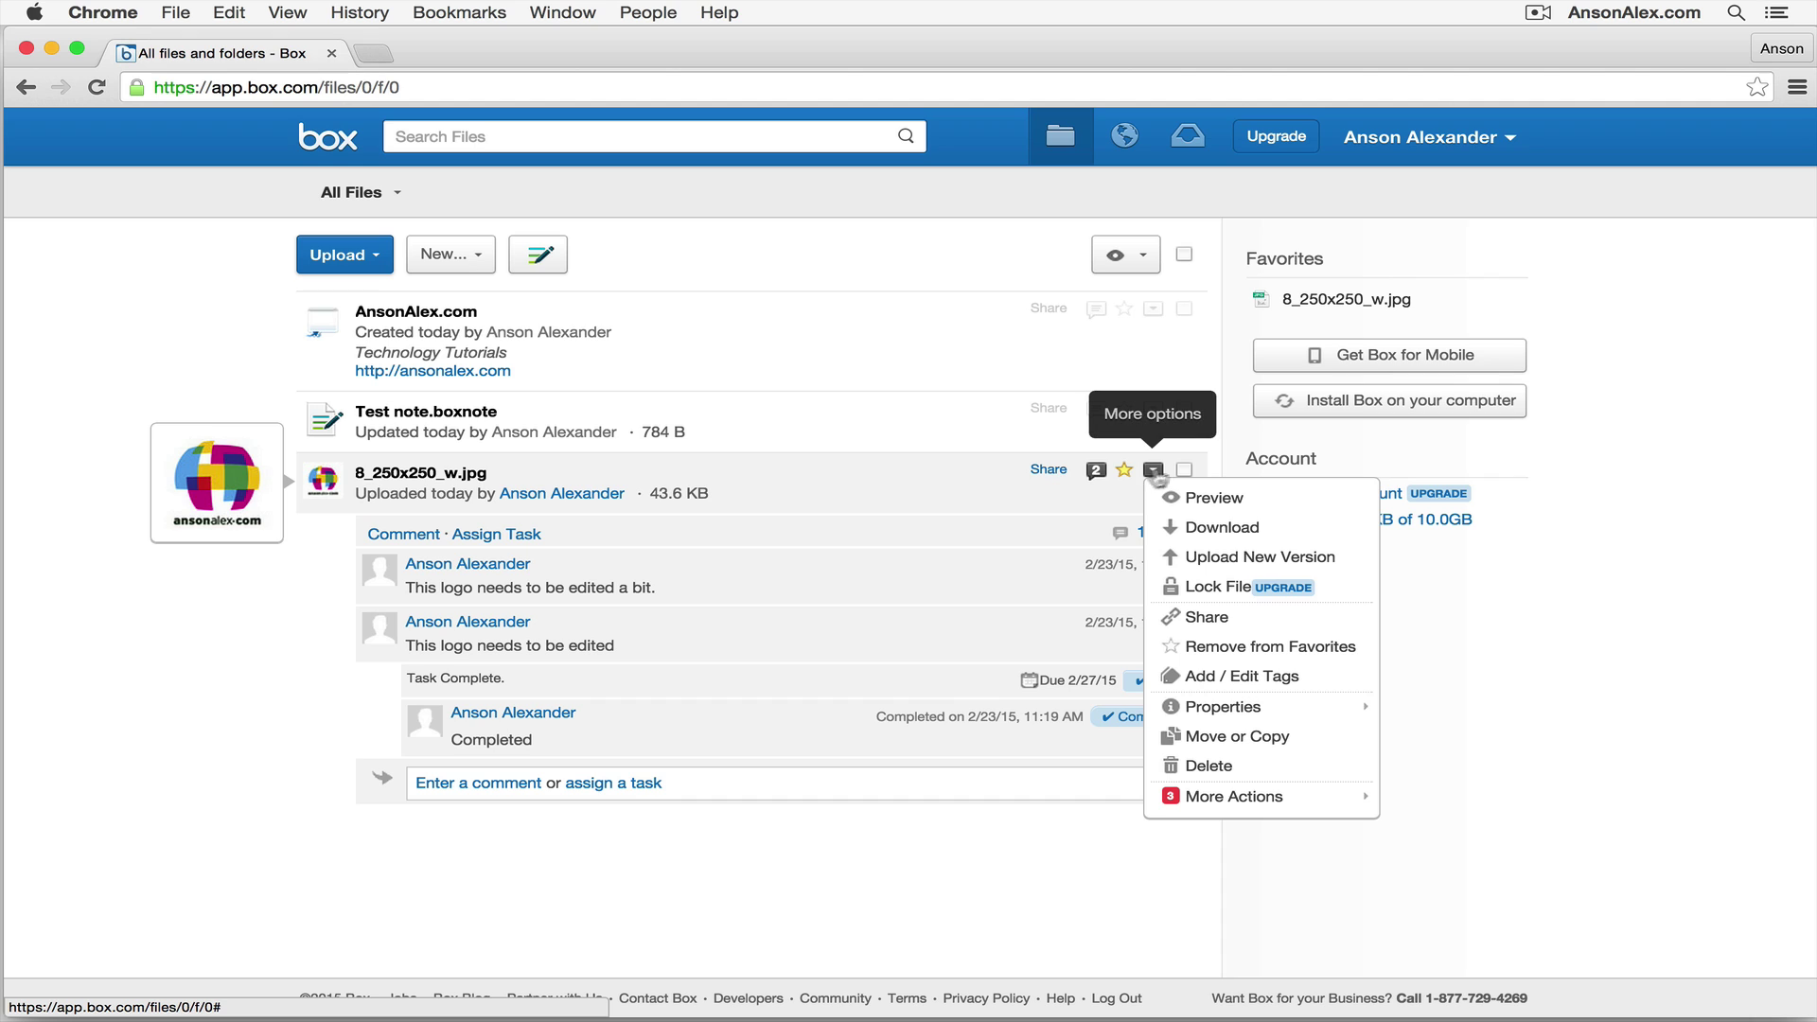
left_click(1239, 454)
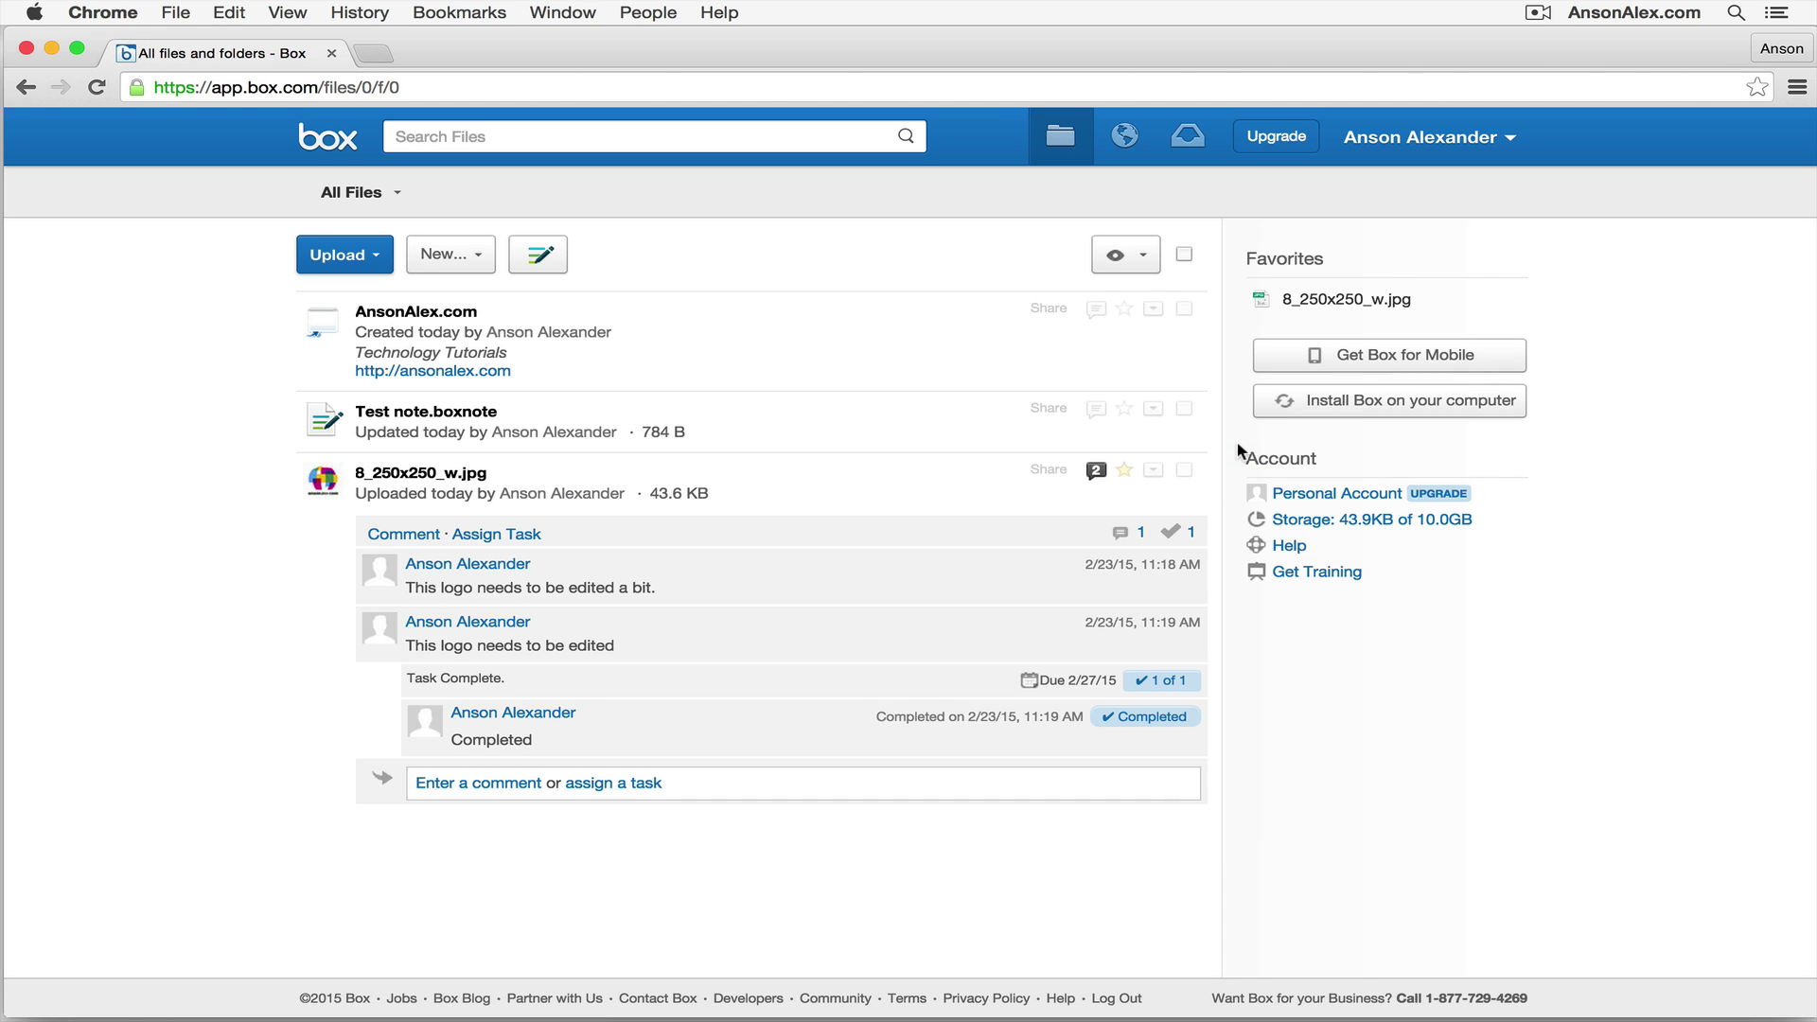
- Switch the file display to thumbnails and open the logo image in preview
left_click(1145, 257)
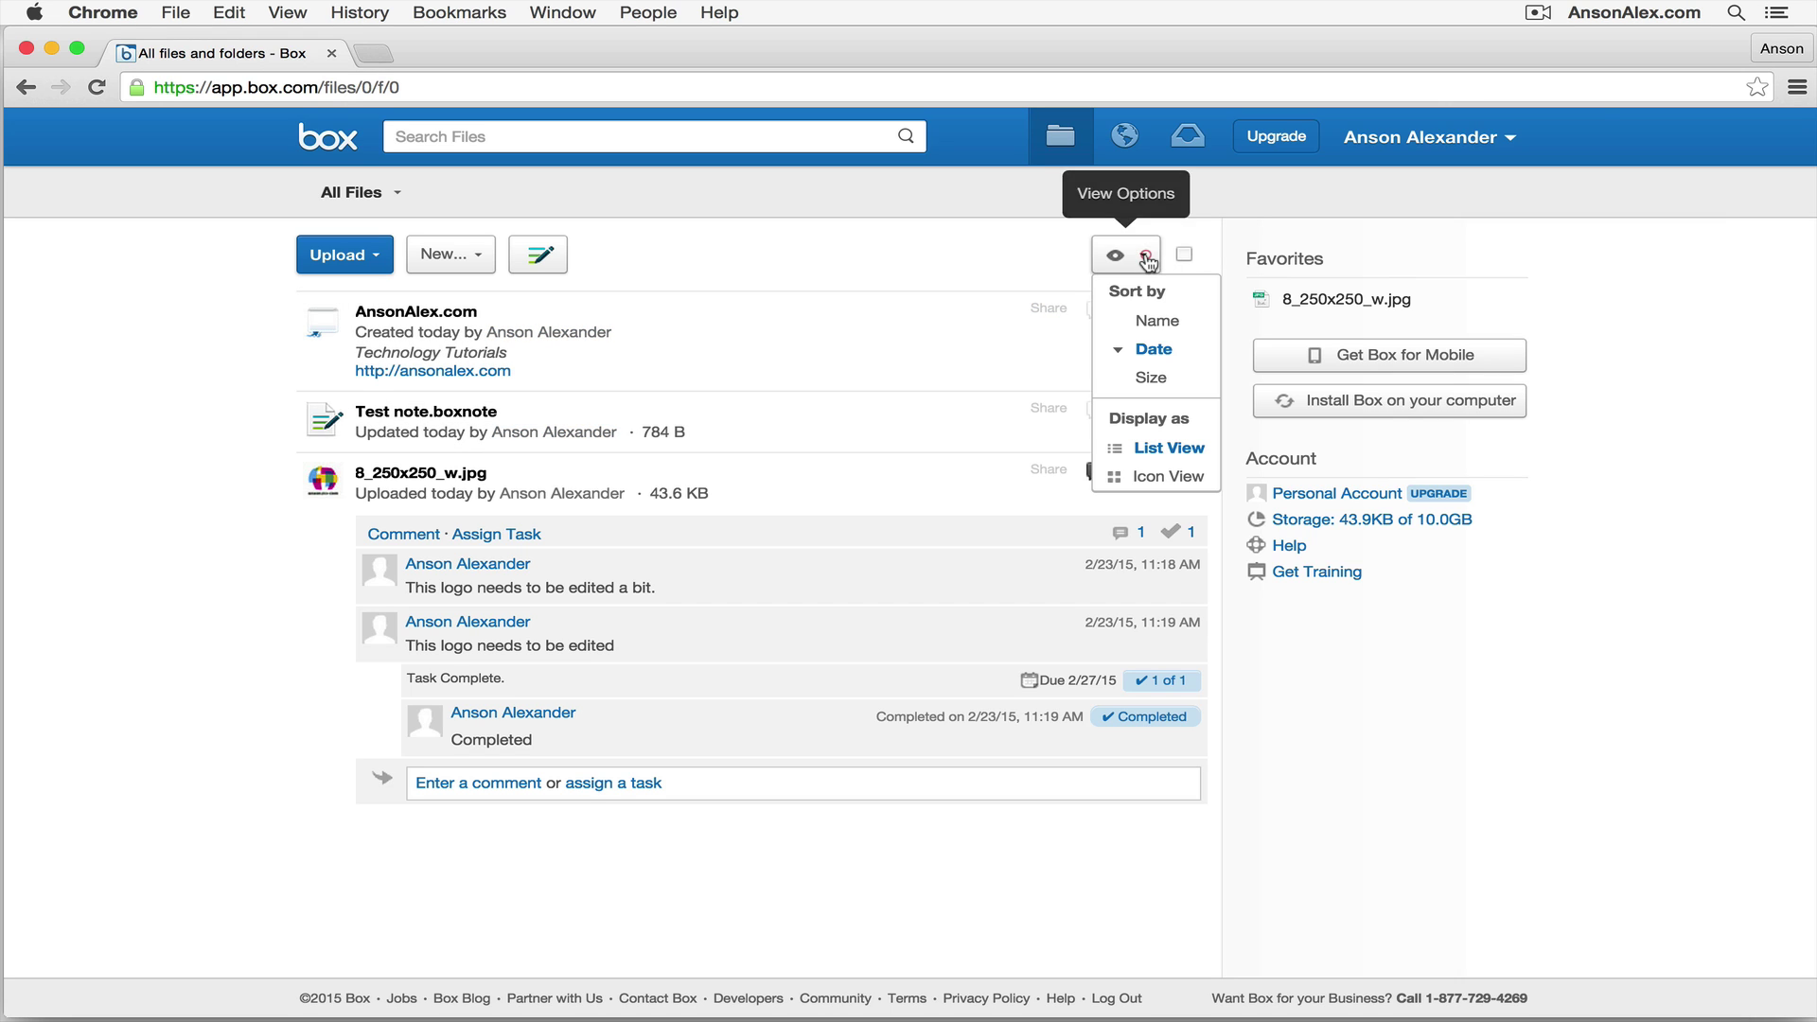
left_click(1033, 251)
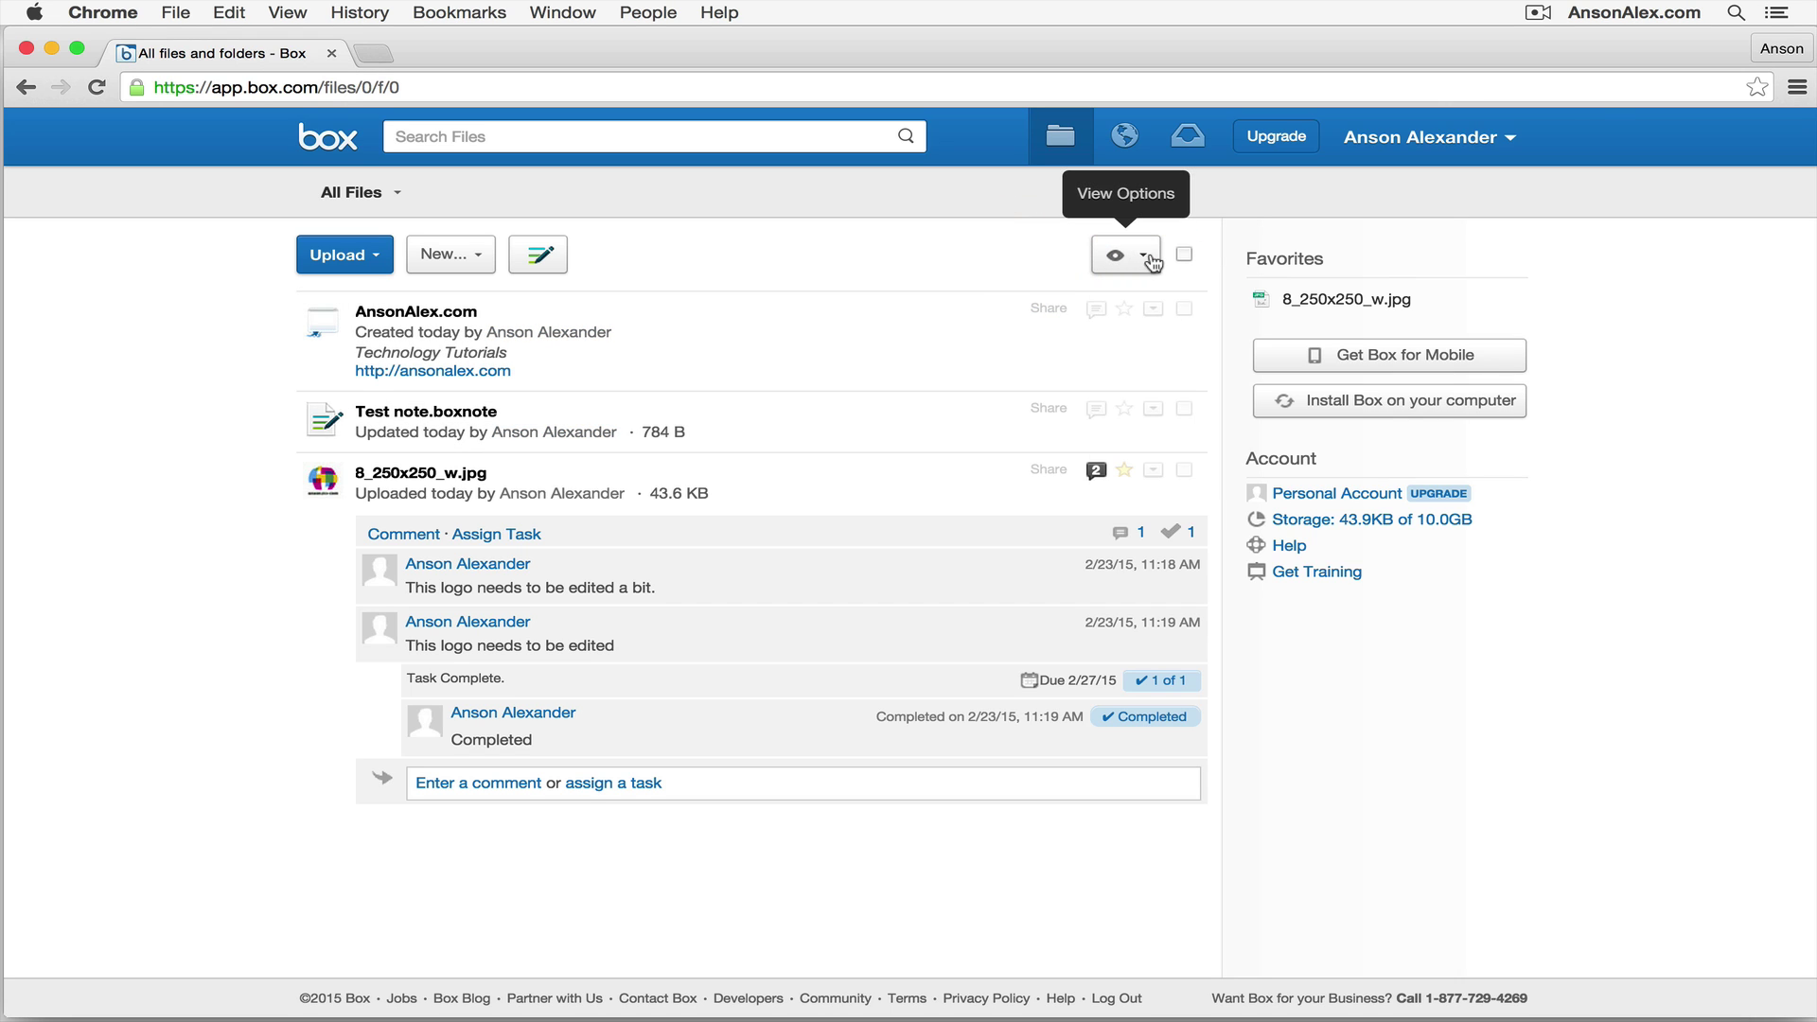
left_click(1146, 257)
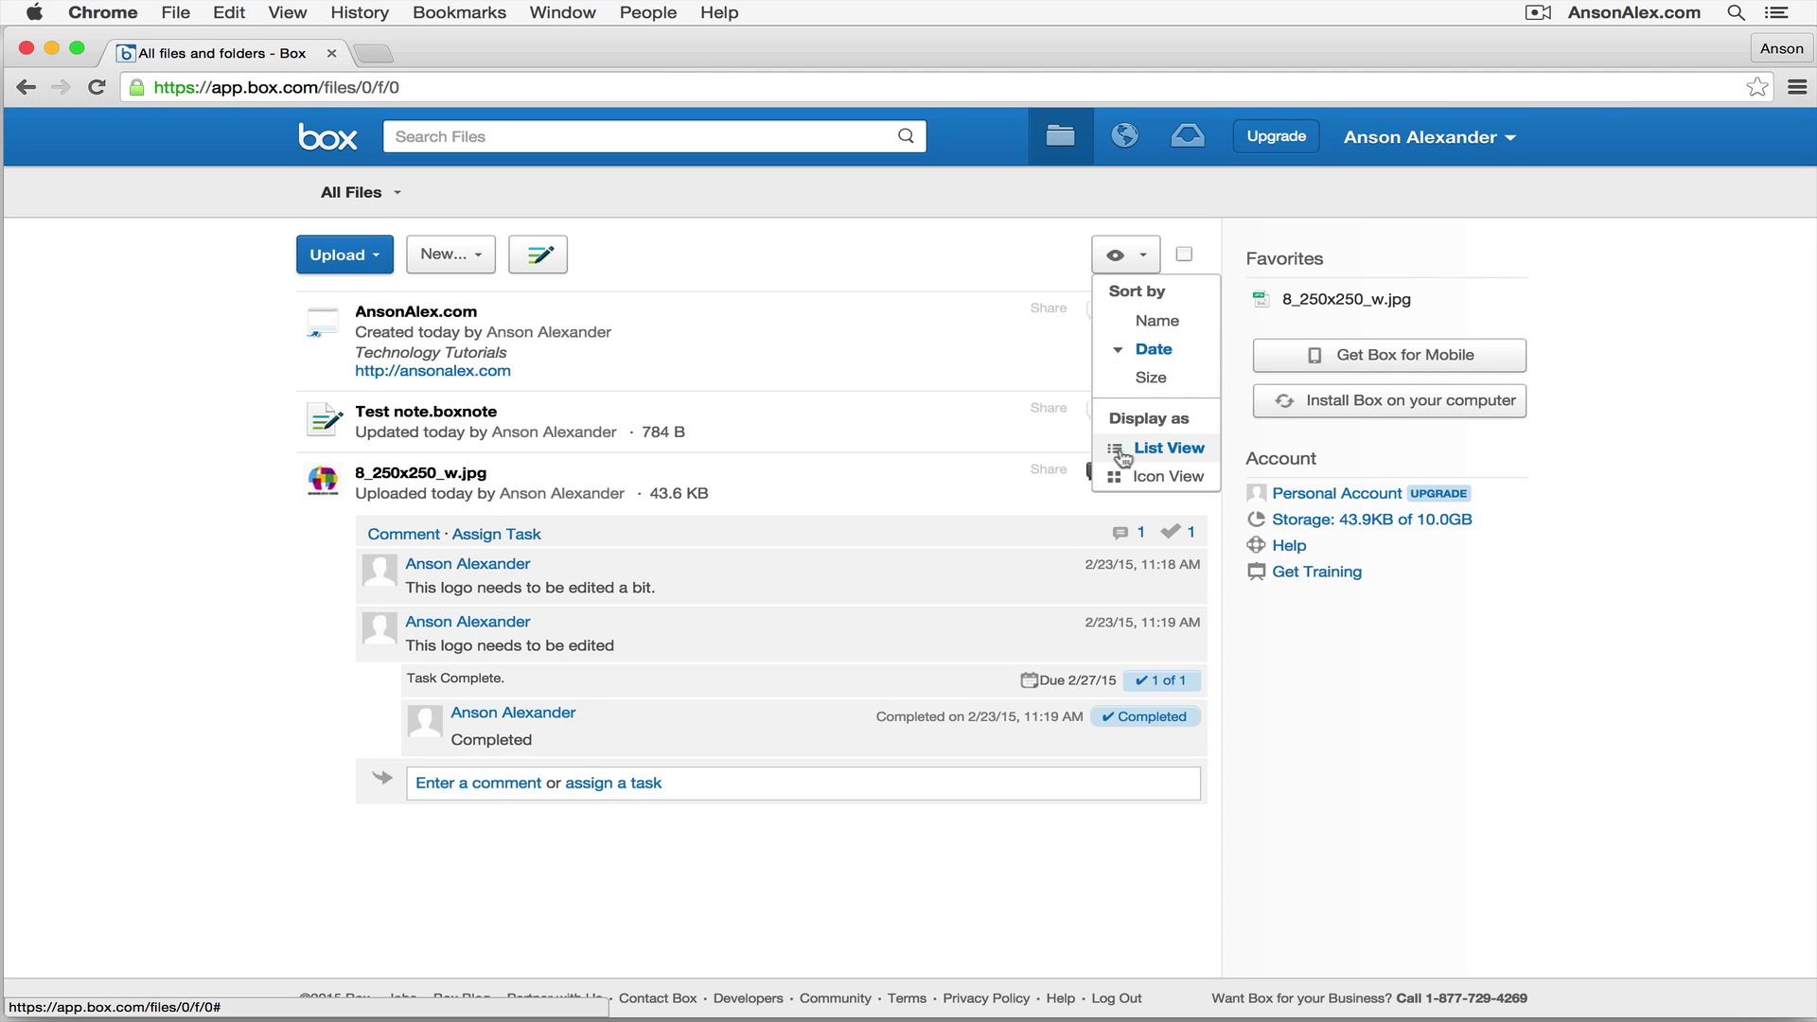
left_click(1169, 475)
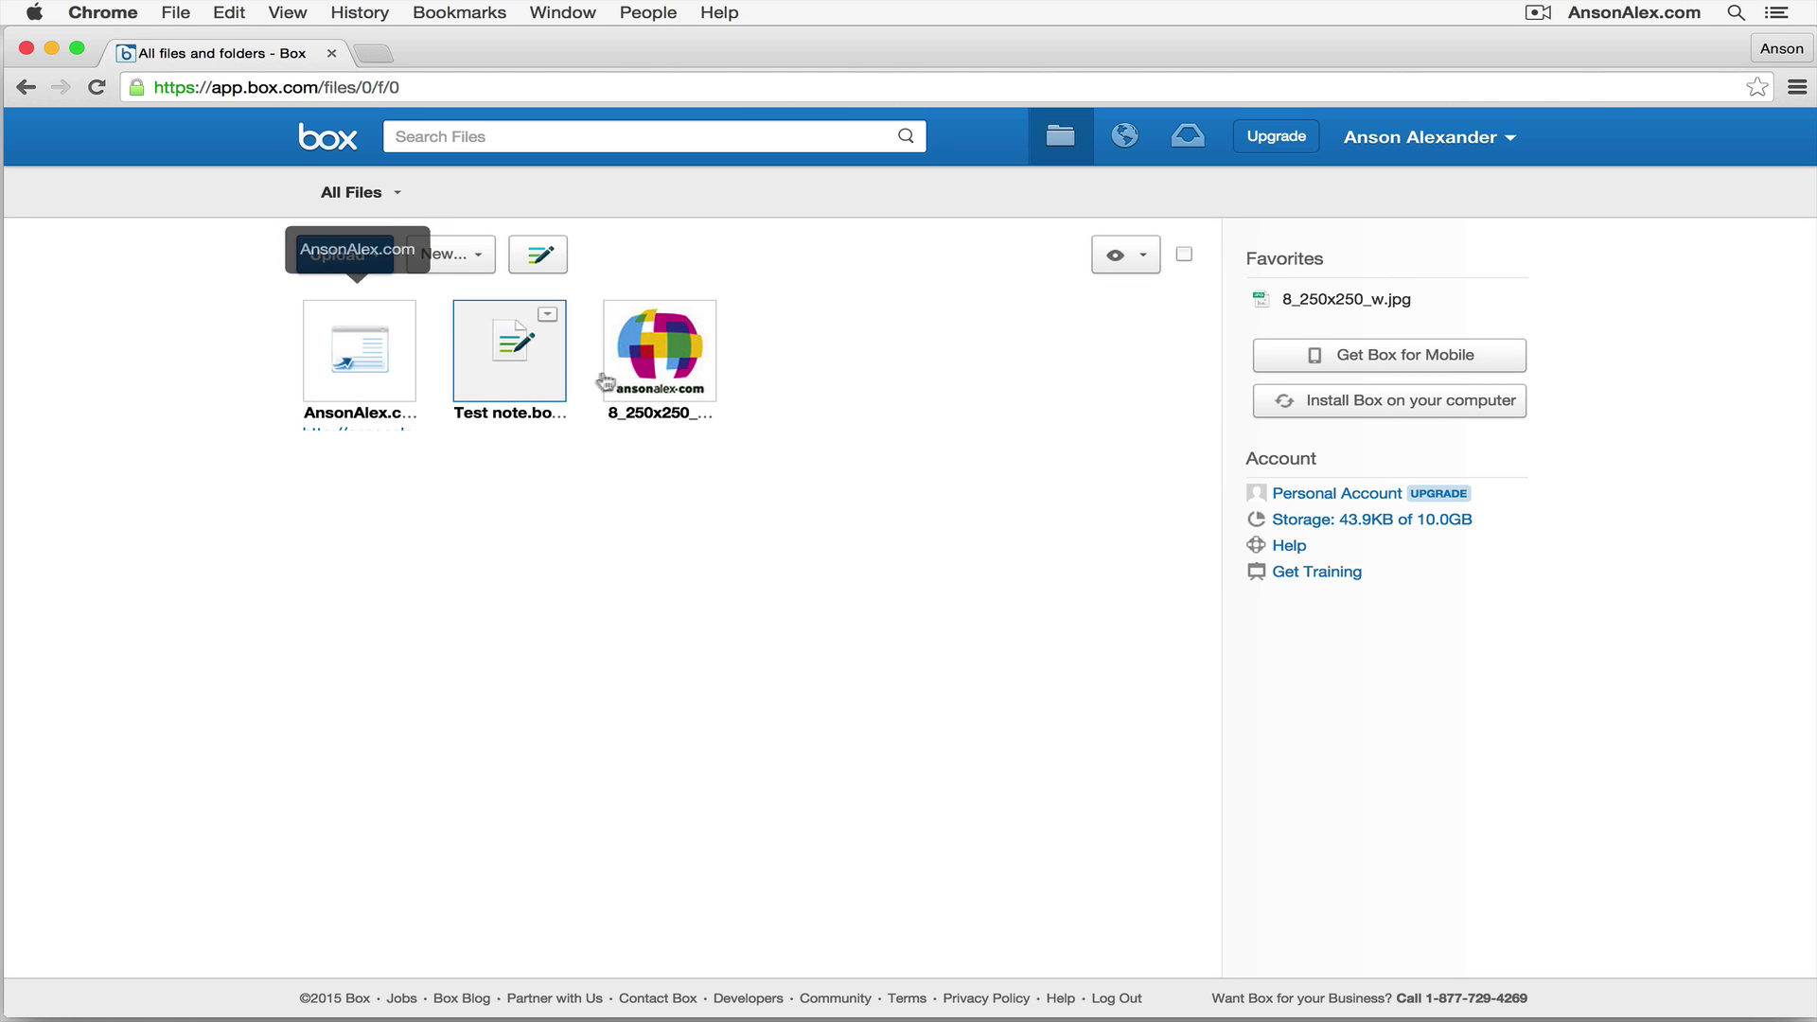
left_click(632, 371)
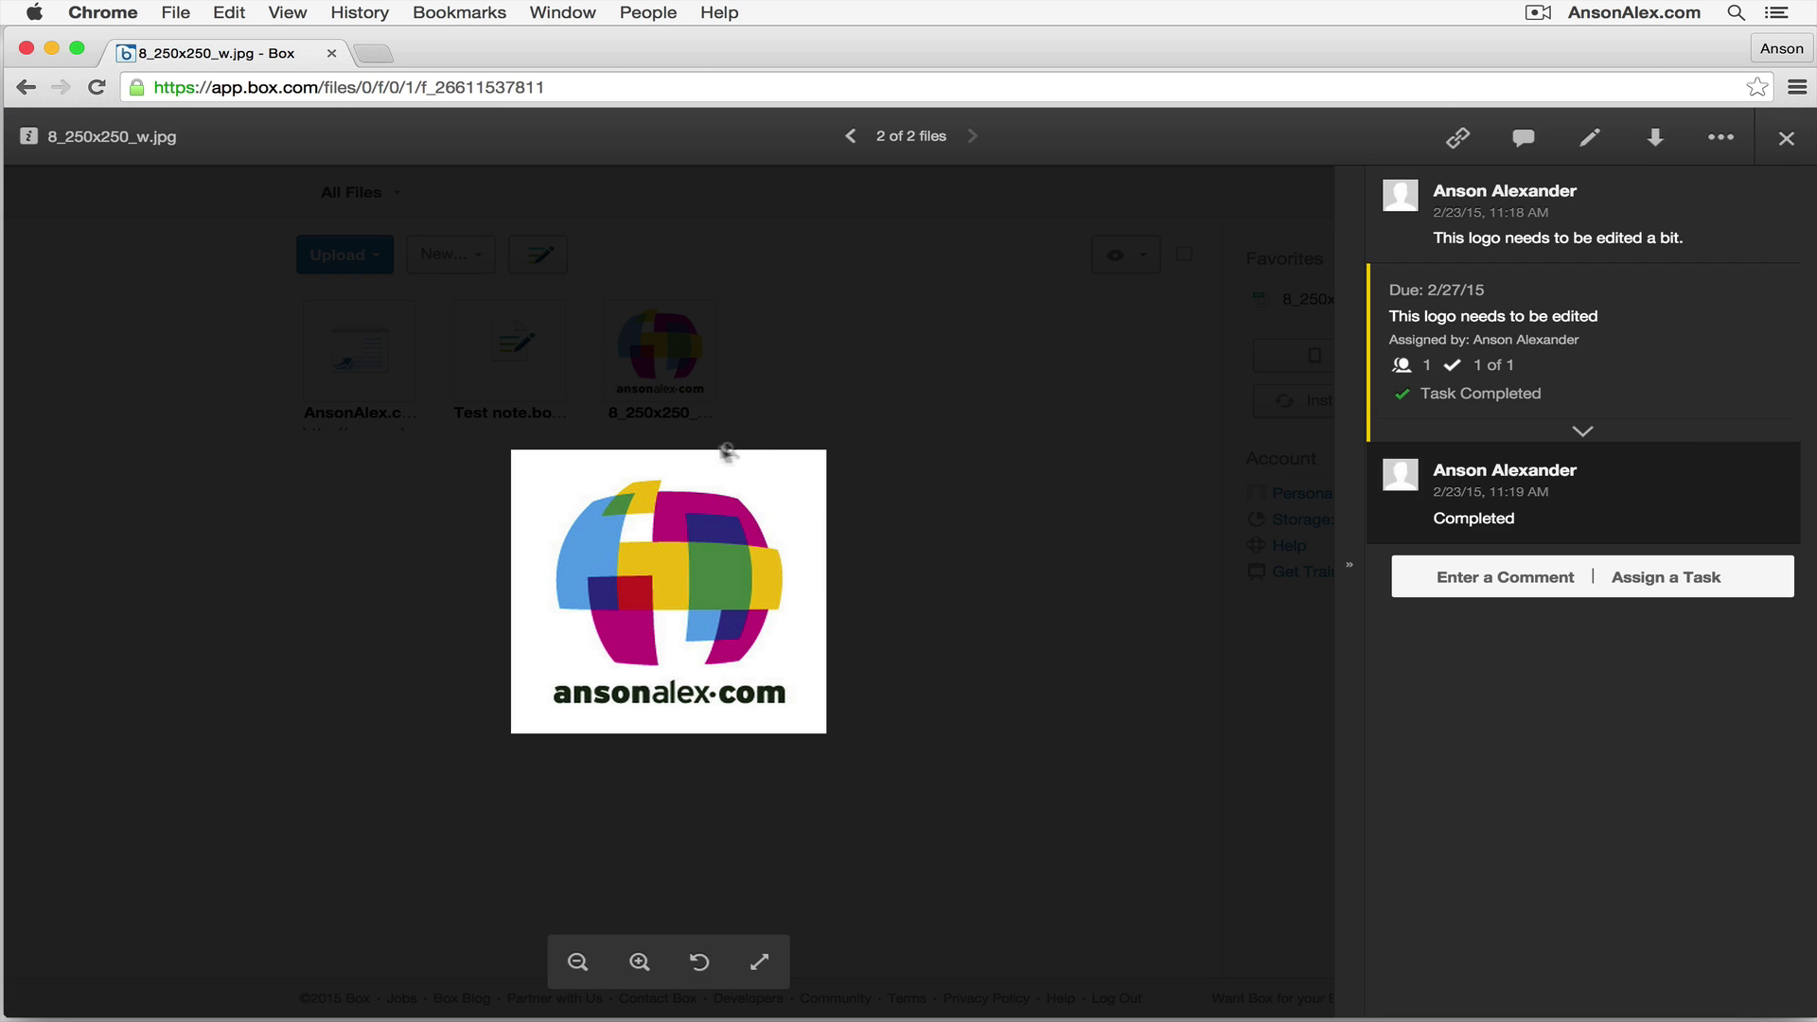
- Close the preview and switch All Files to the detailed List View
left_click(1787, 139)
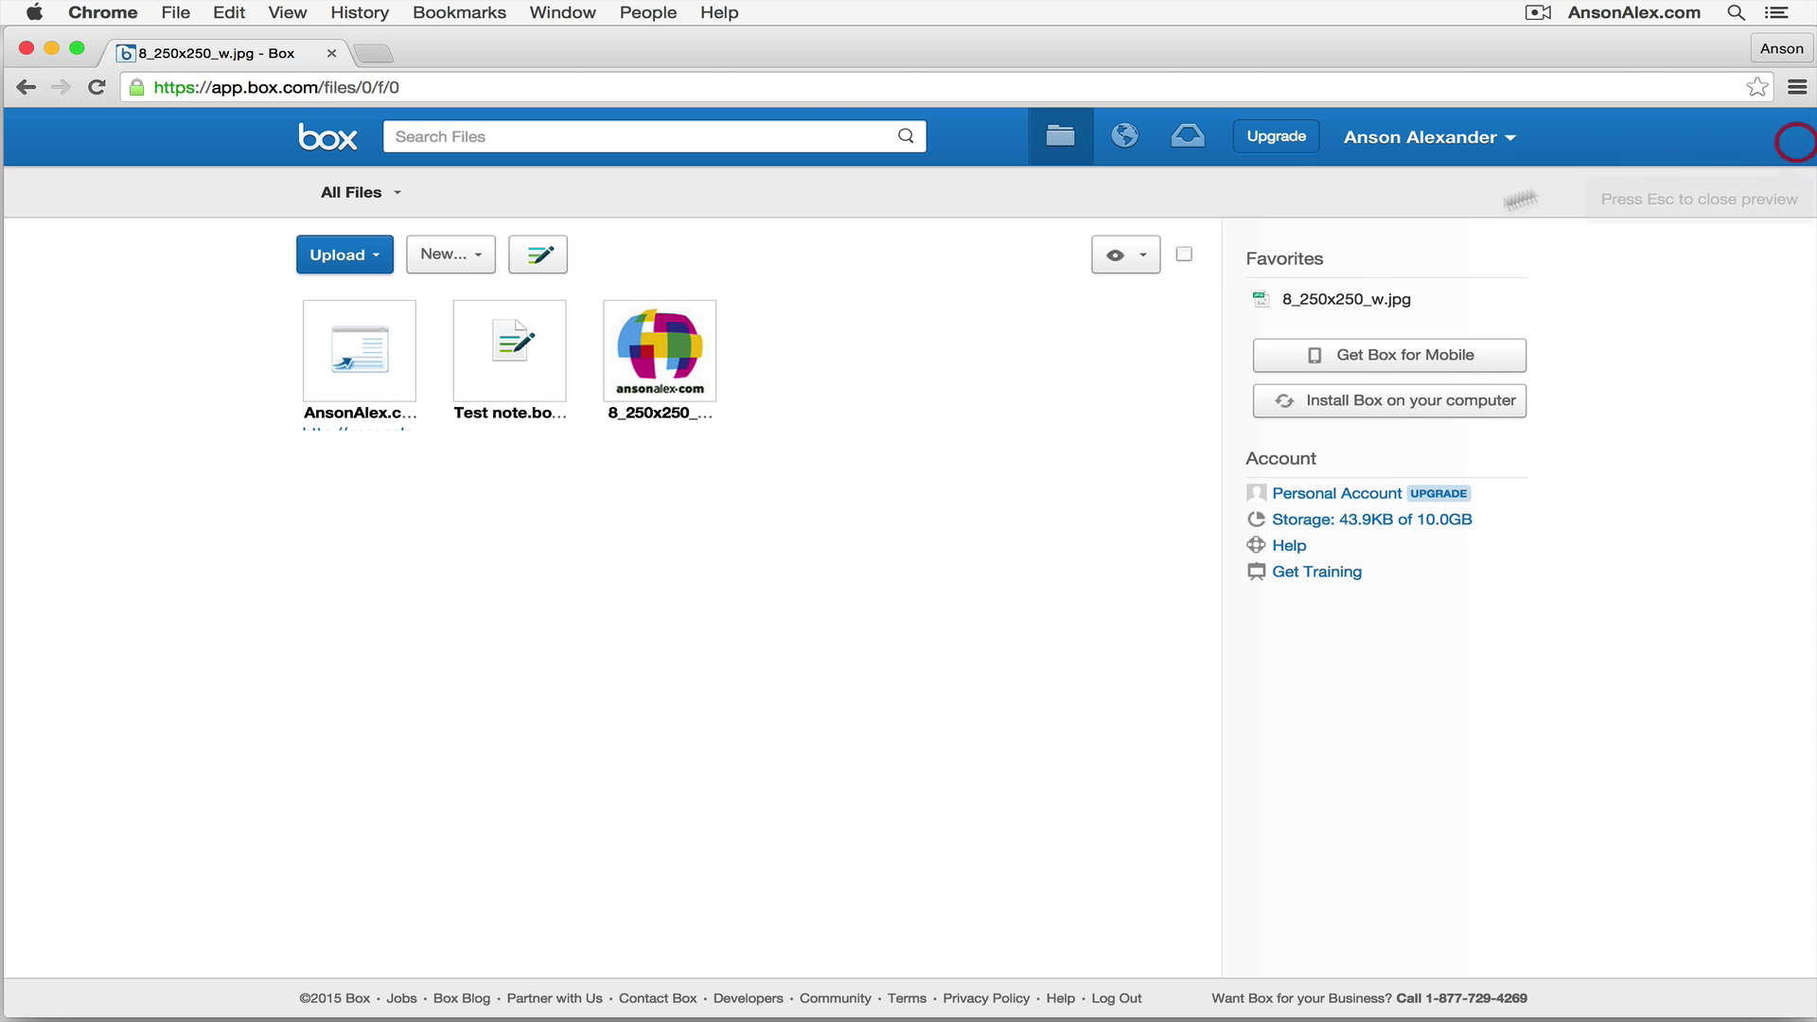
left_click(1120, 258)
left_click(1159, 448)
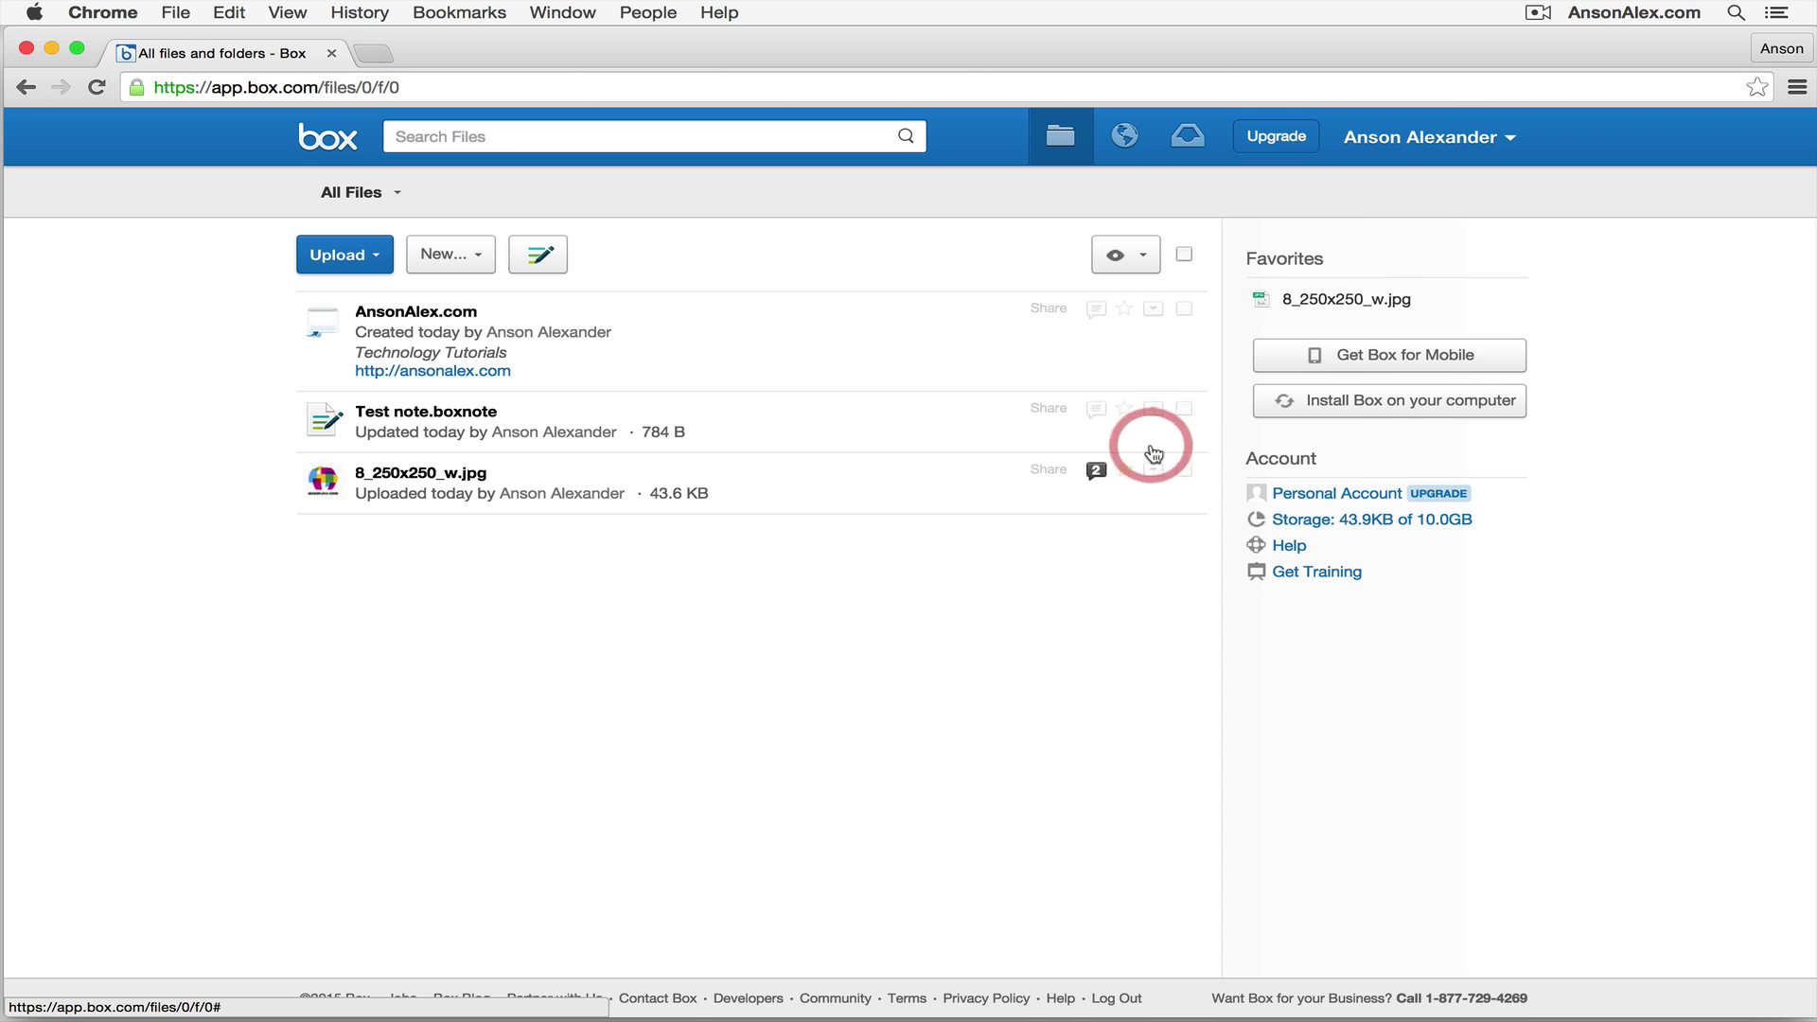
left_click(1109, 573)
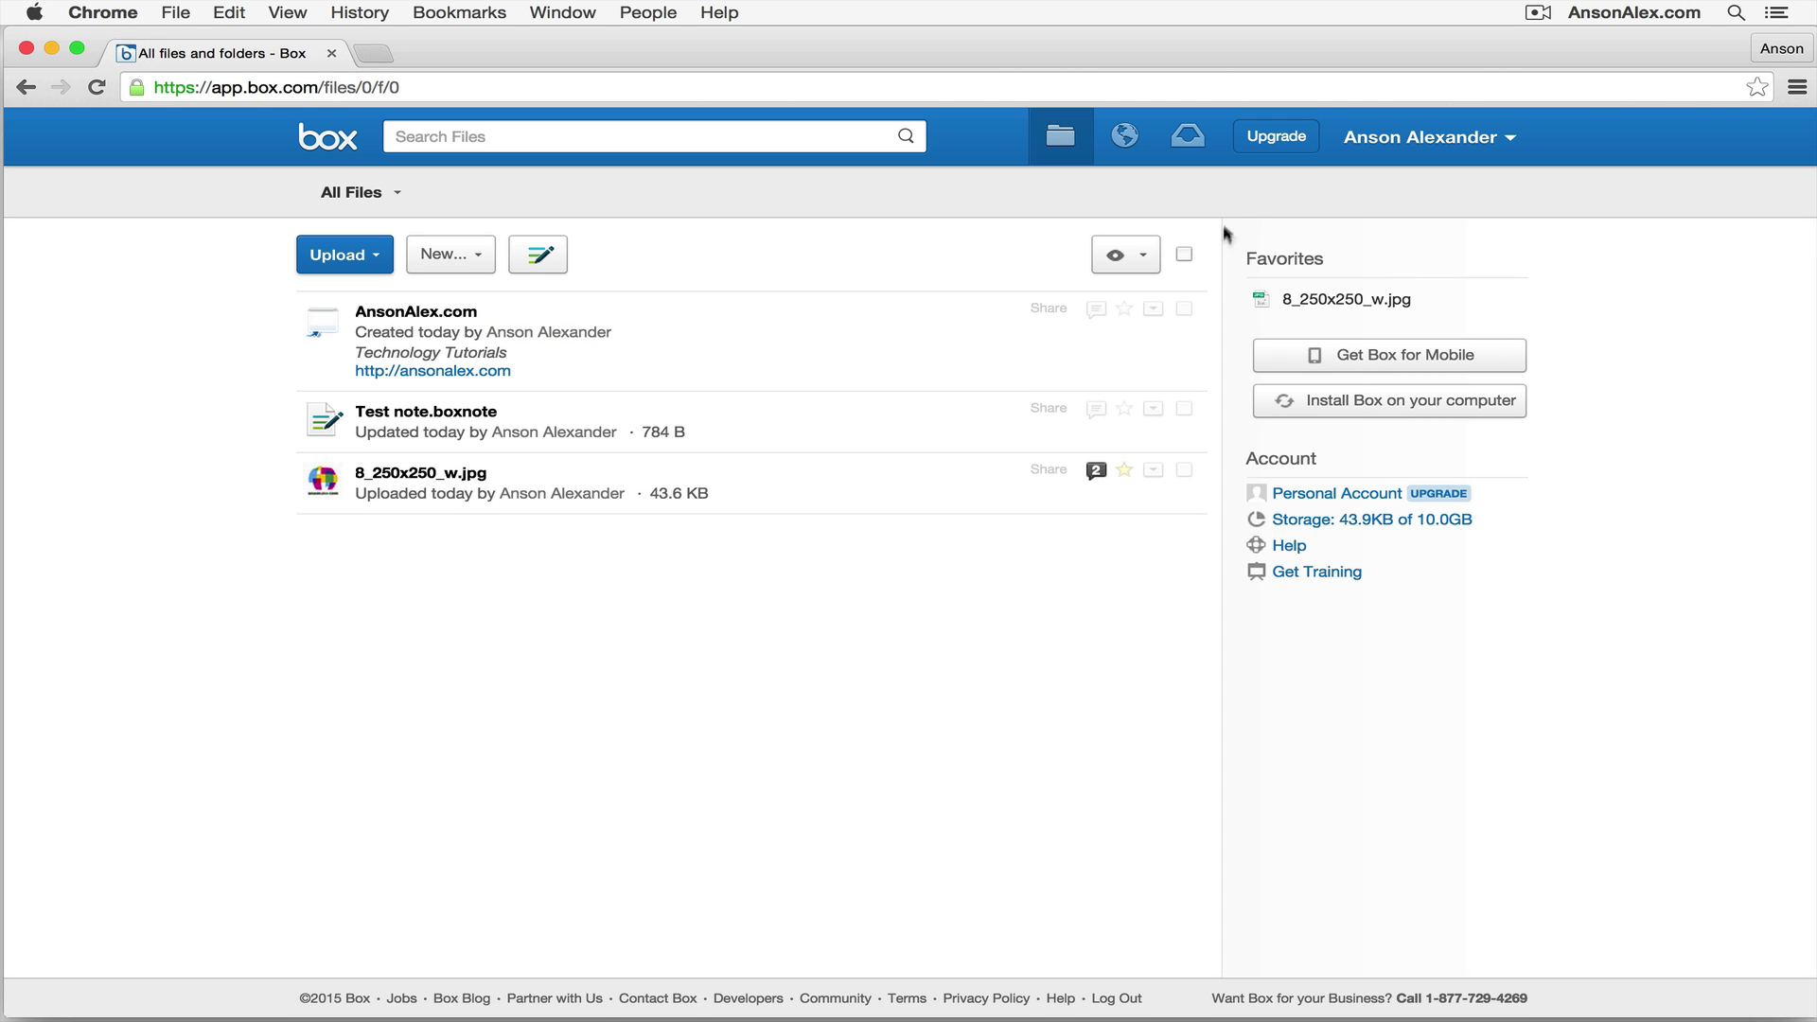
left_click(1200, 150)
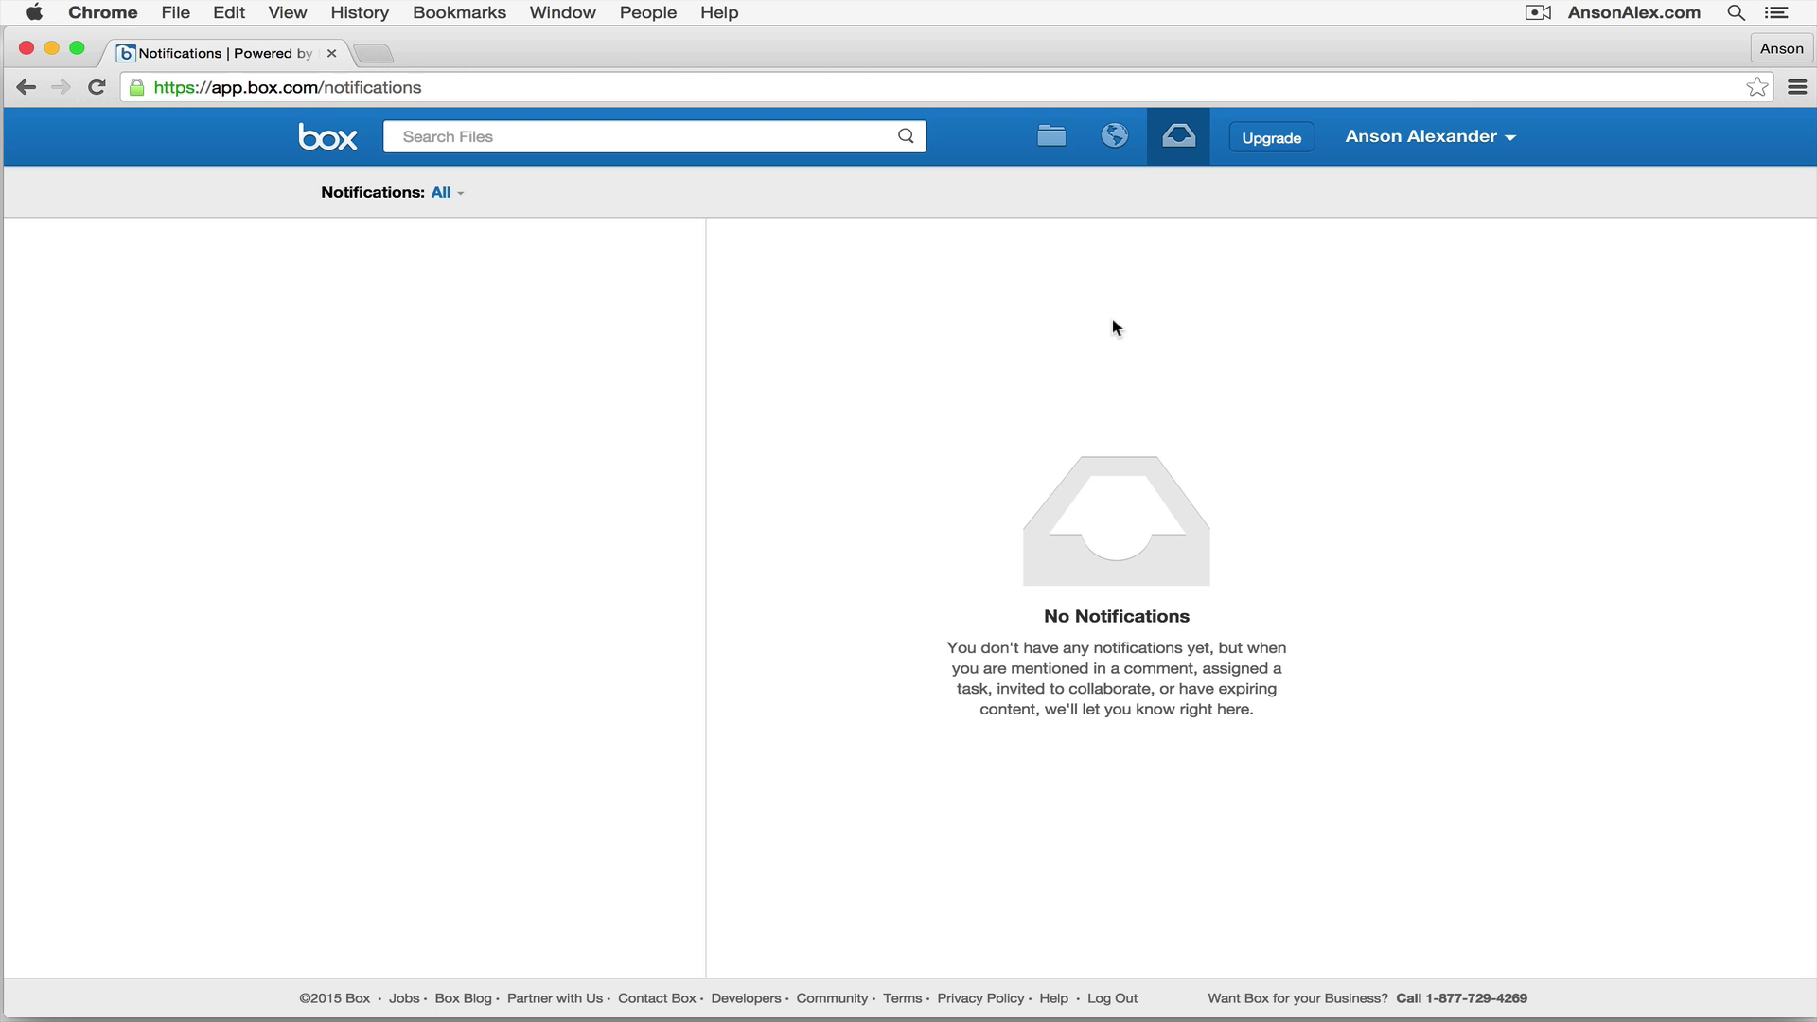
left_click(1055, 148)
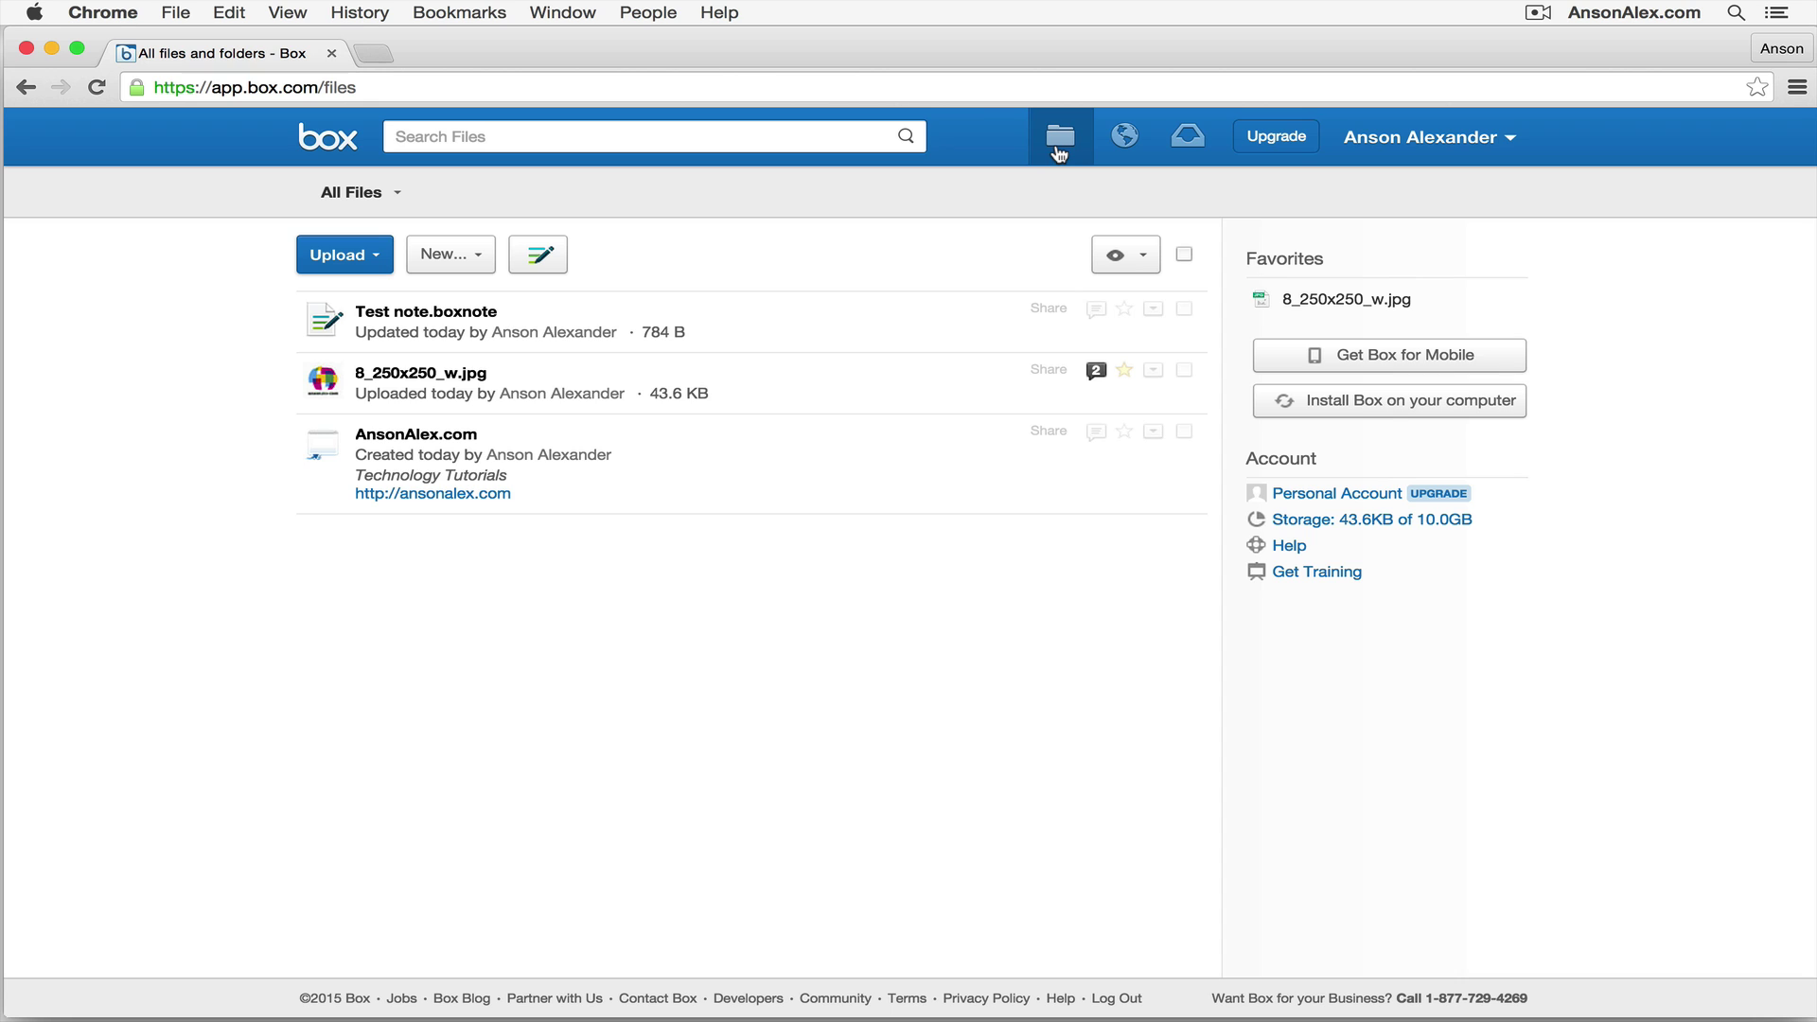
- Open My Profile from the account menu and review its contact details and recent updates
left_click(1511, 140)
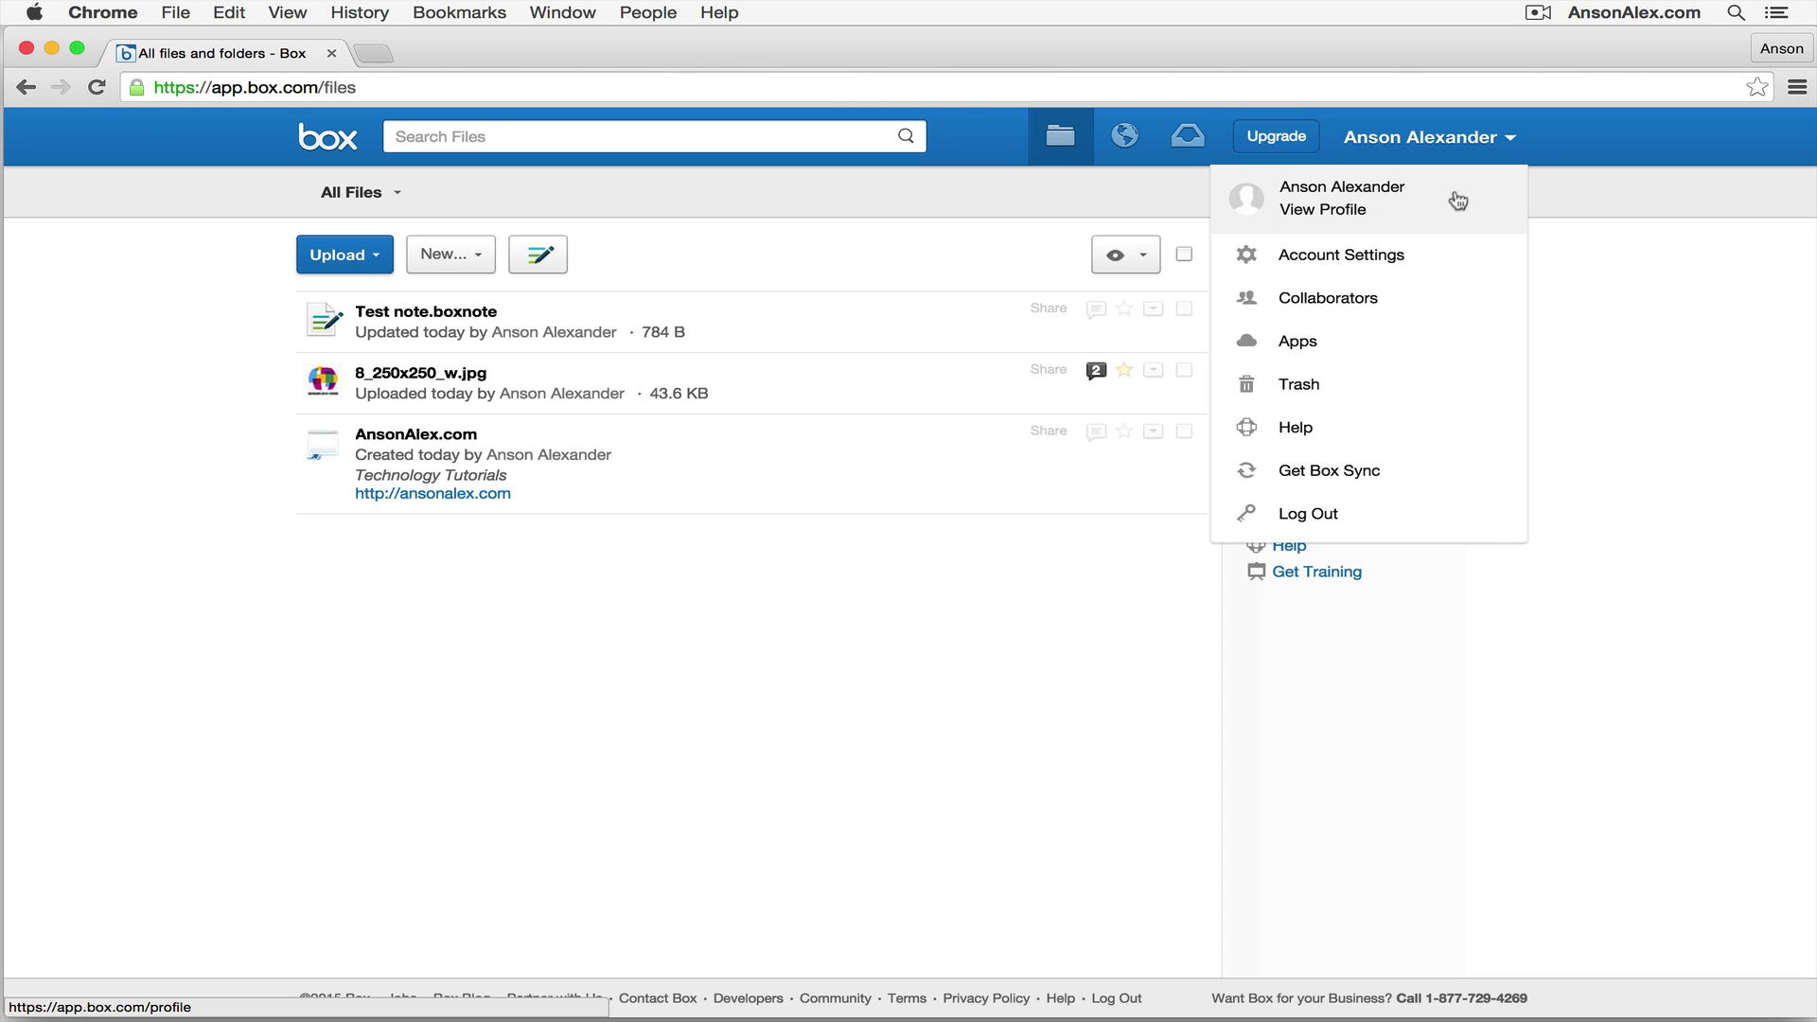
left_click(1371, 210)
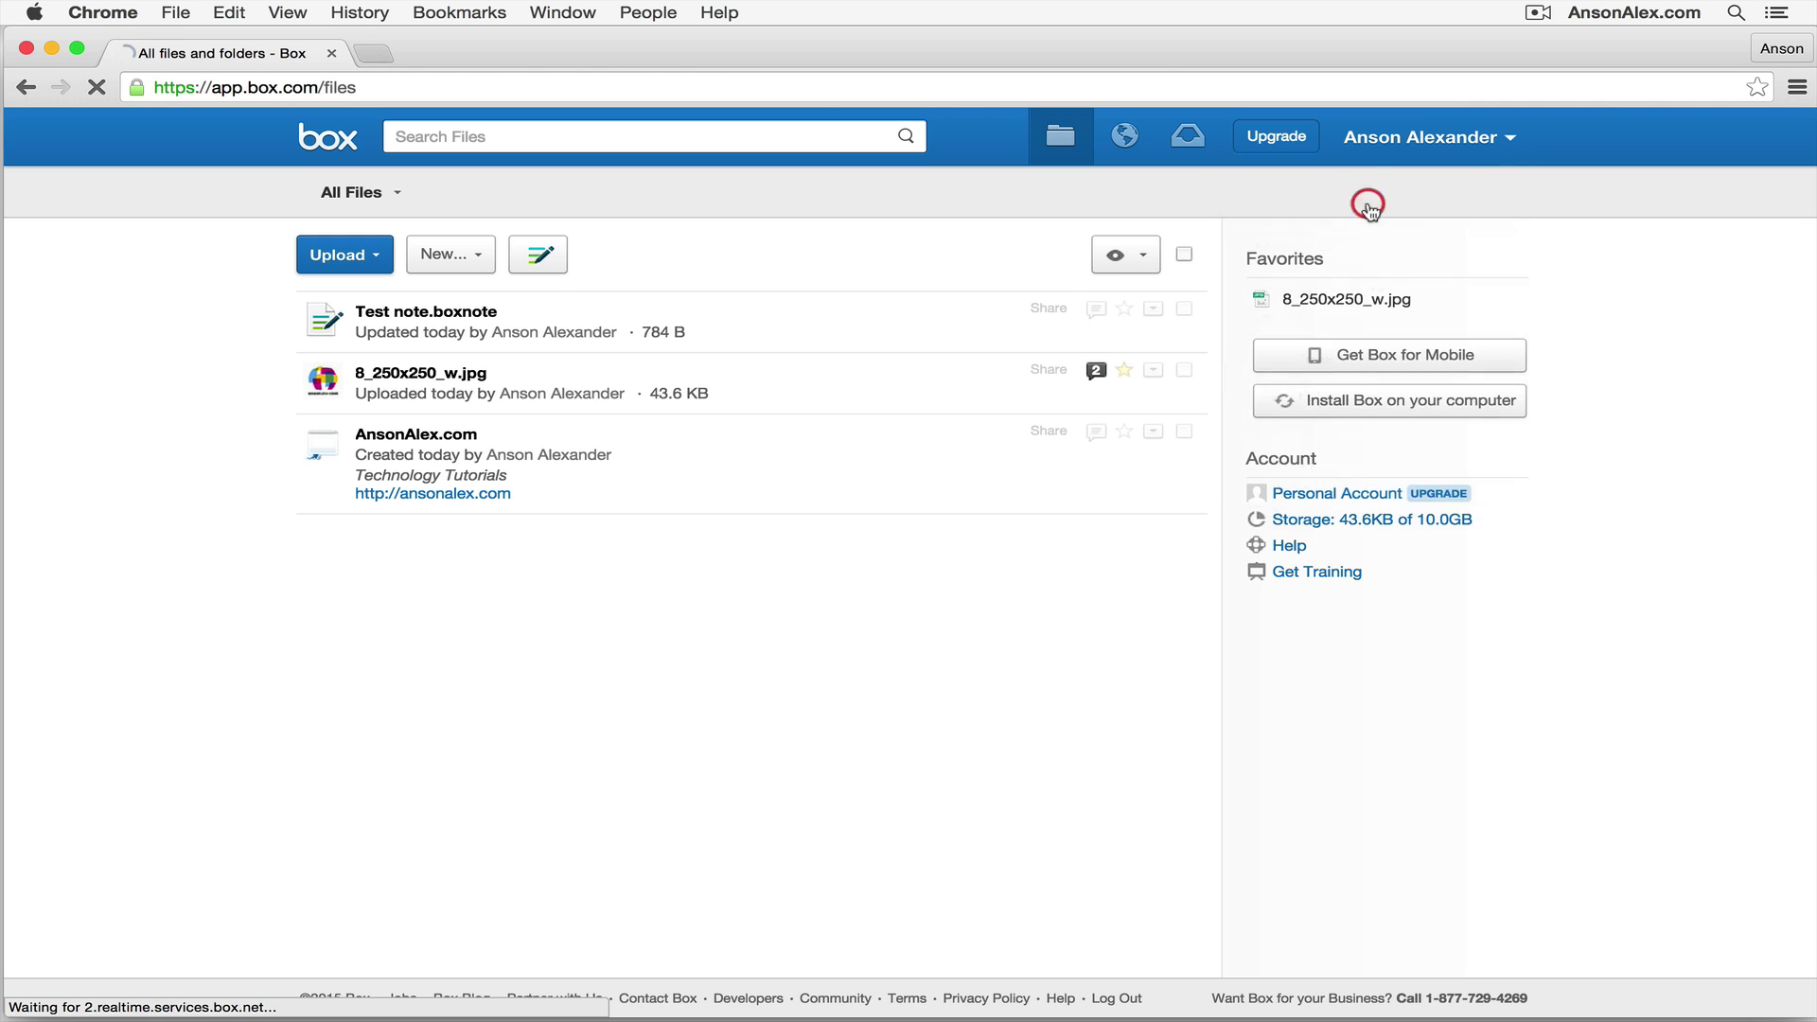
scroll(871, 417, "down", 2)
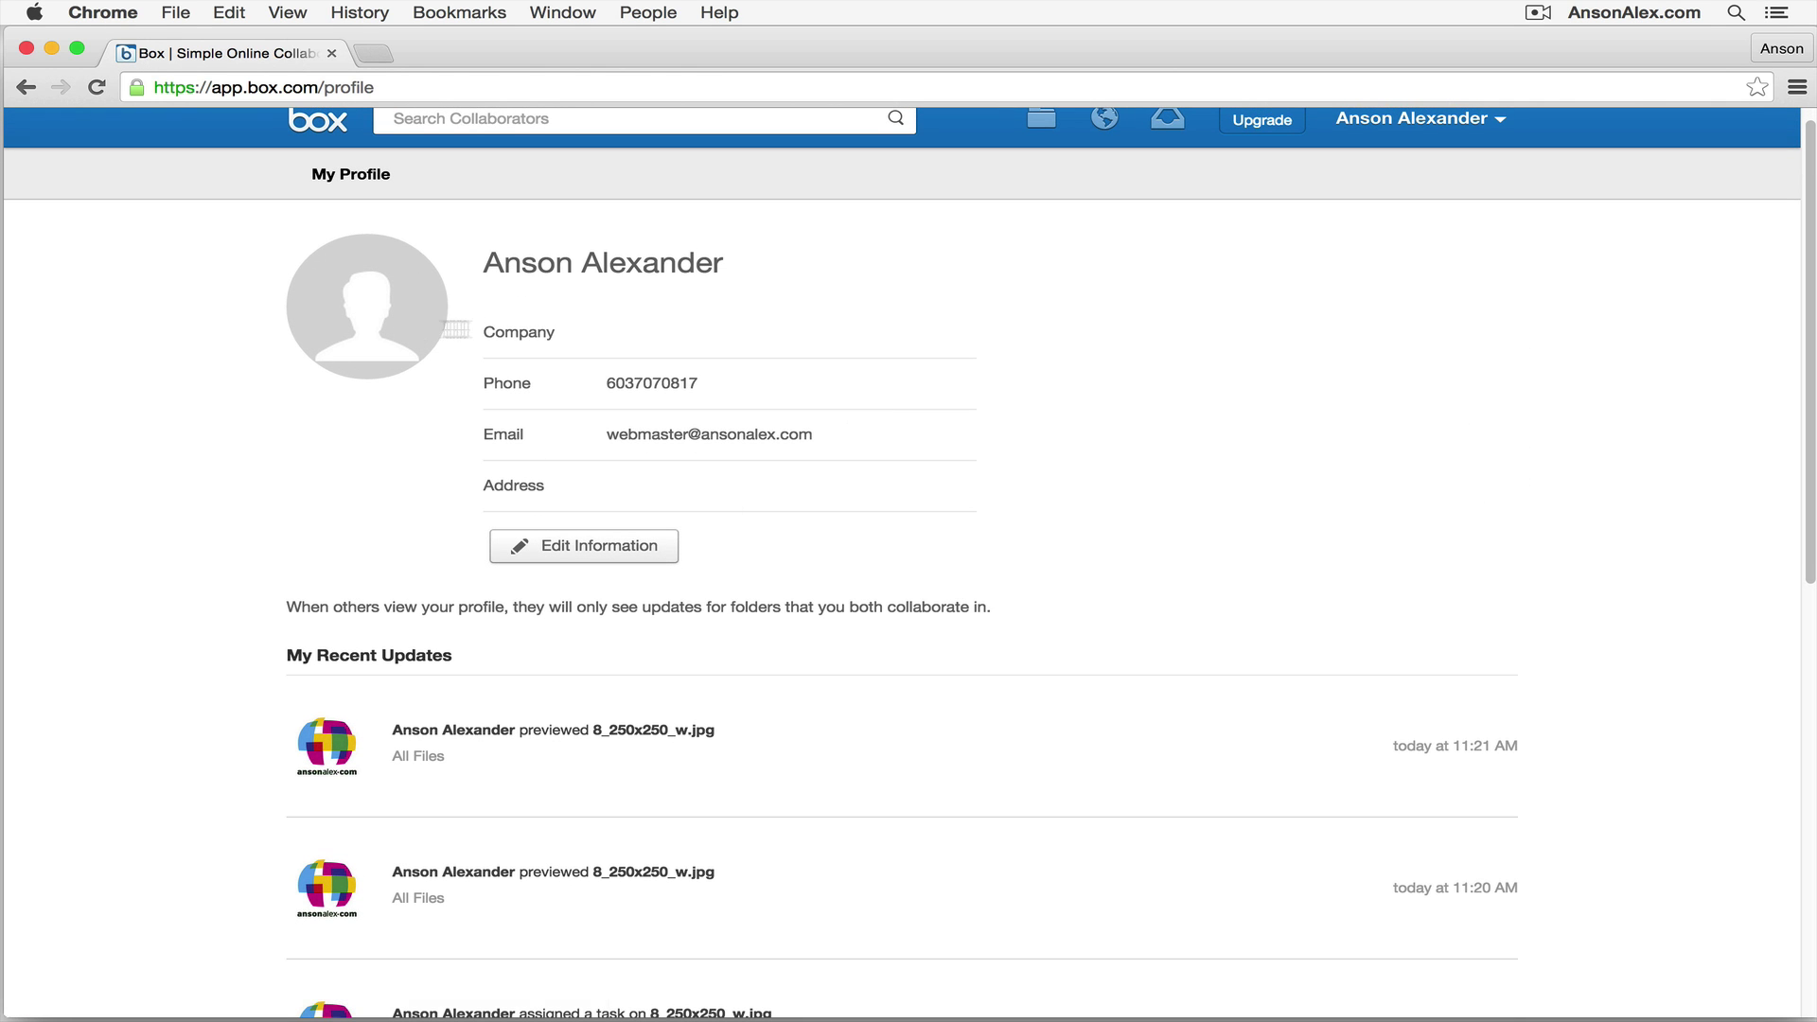
scroll(1439, 175, "up", 1)
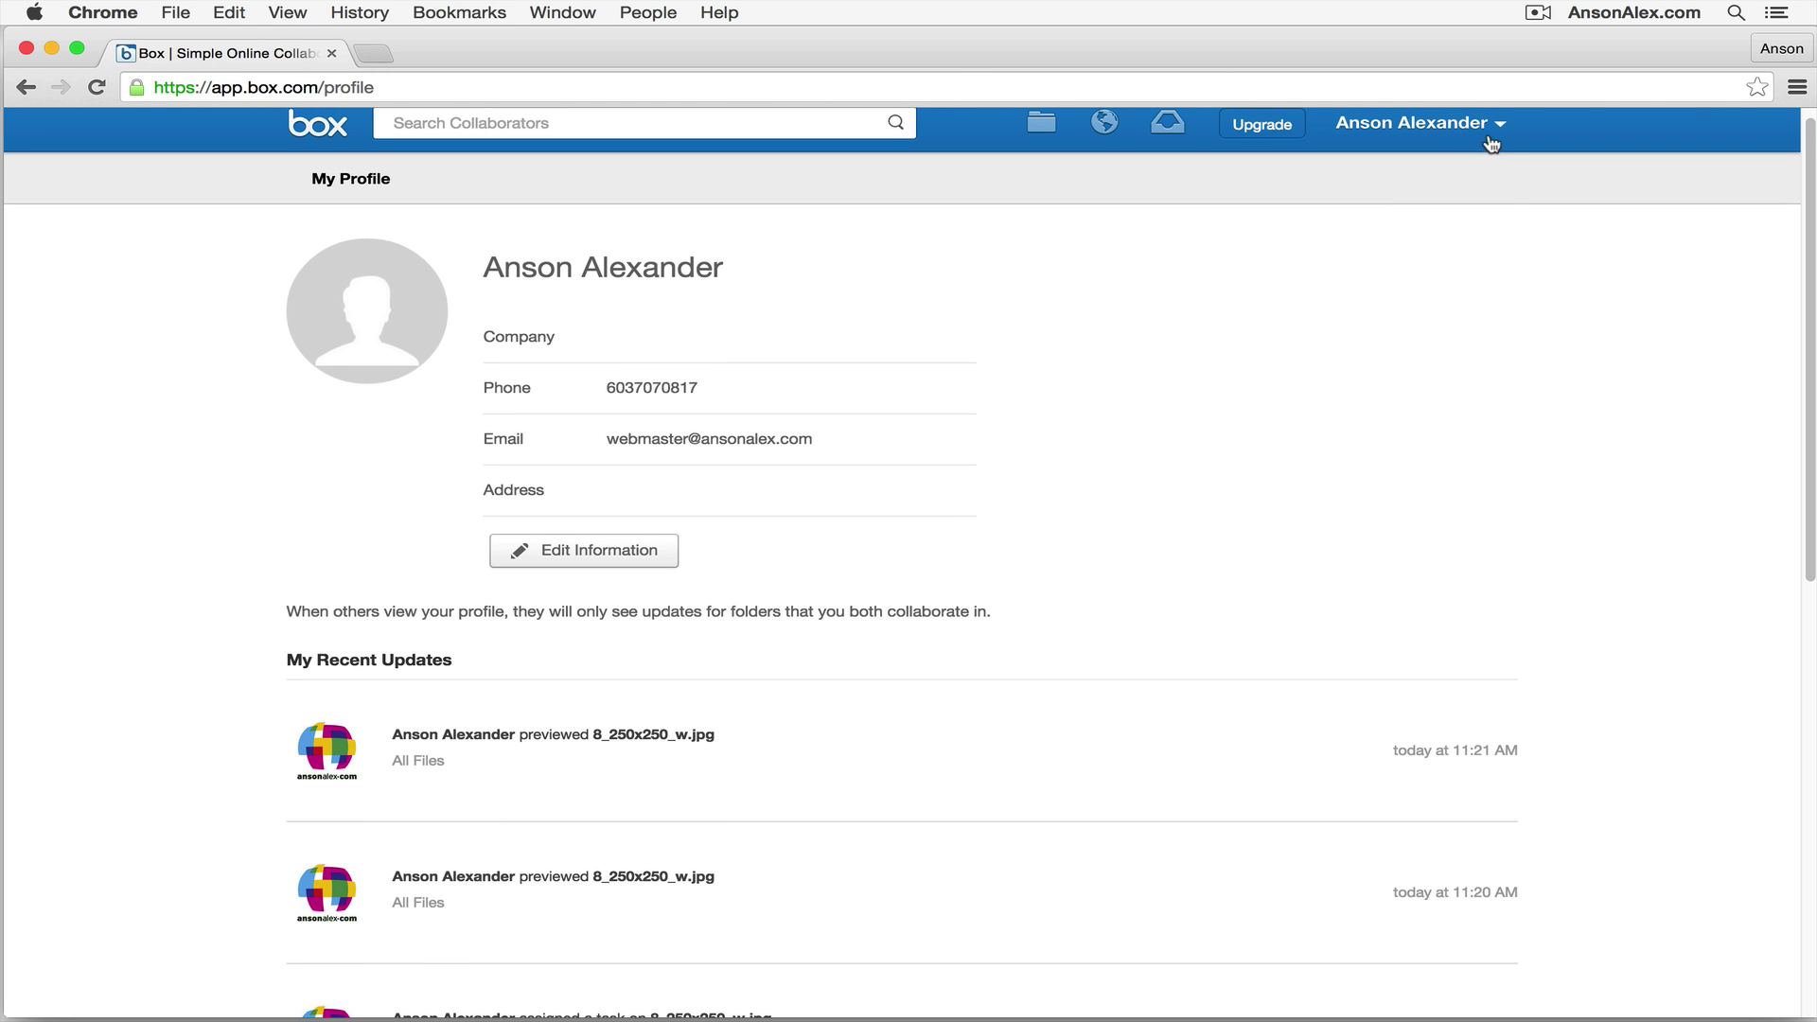
left_click(1499, 126)
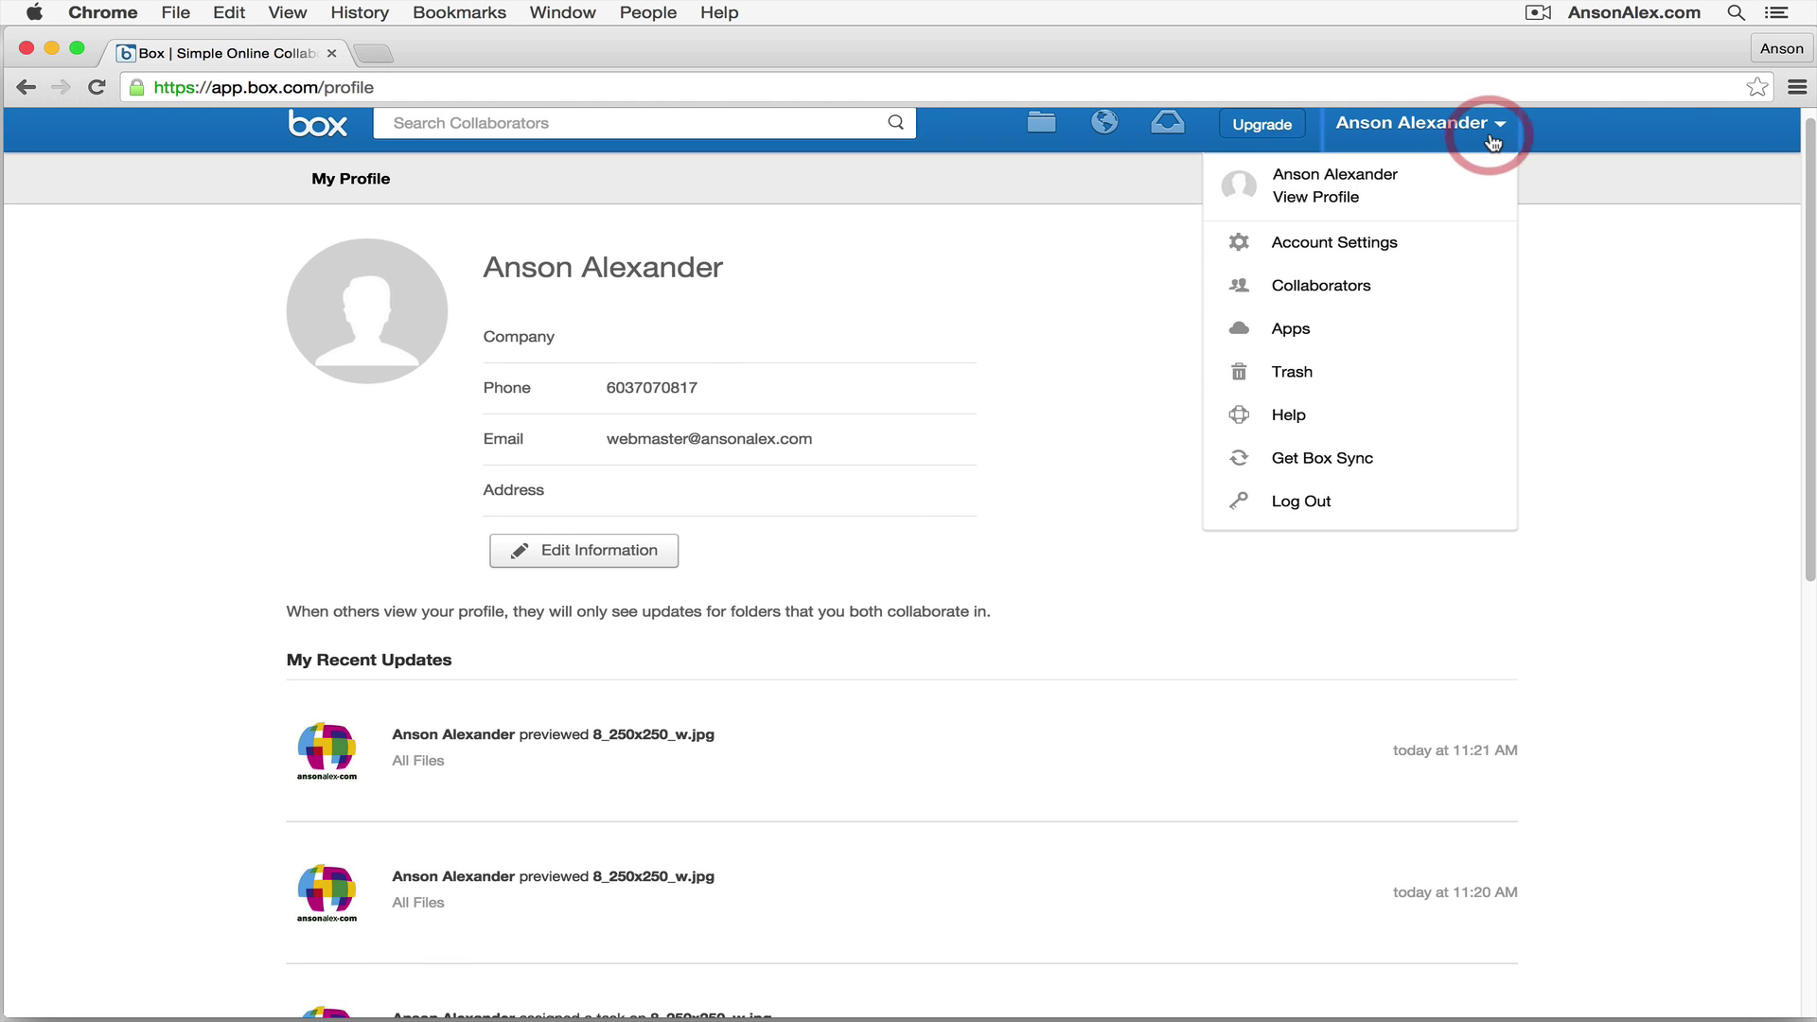
- Open the Collaborators page from the account menu, which shows no collaborators
left_click(1358, 289)
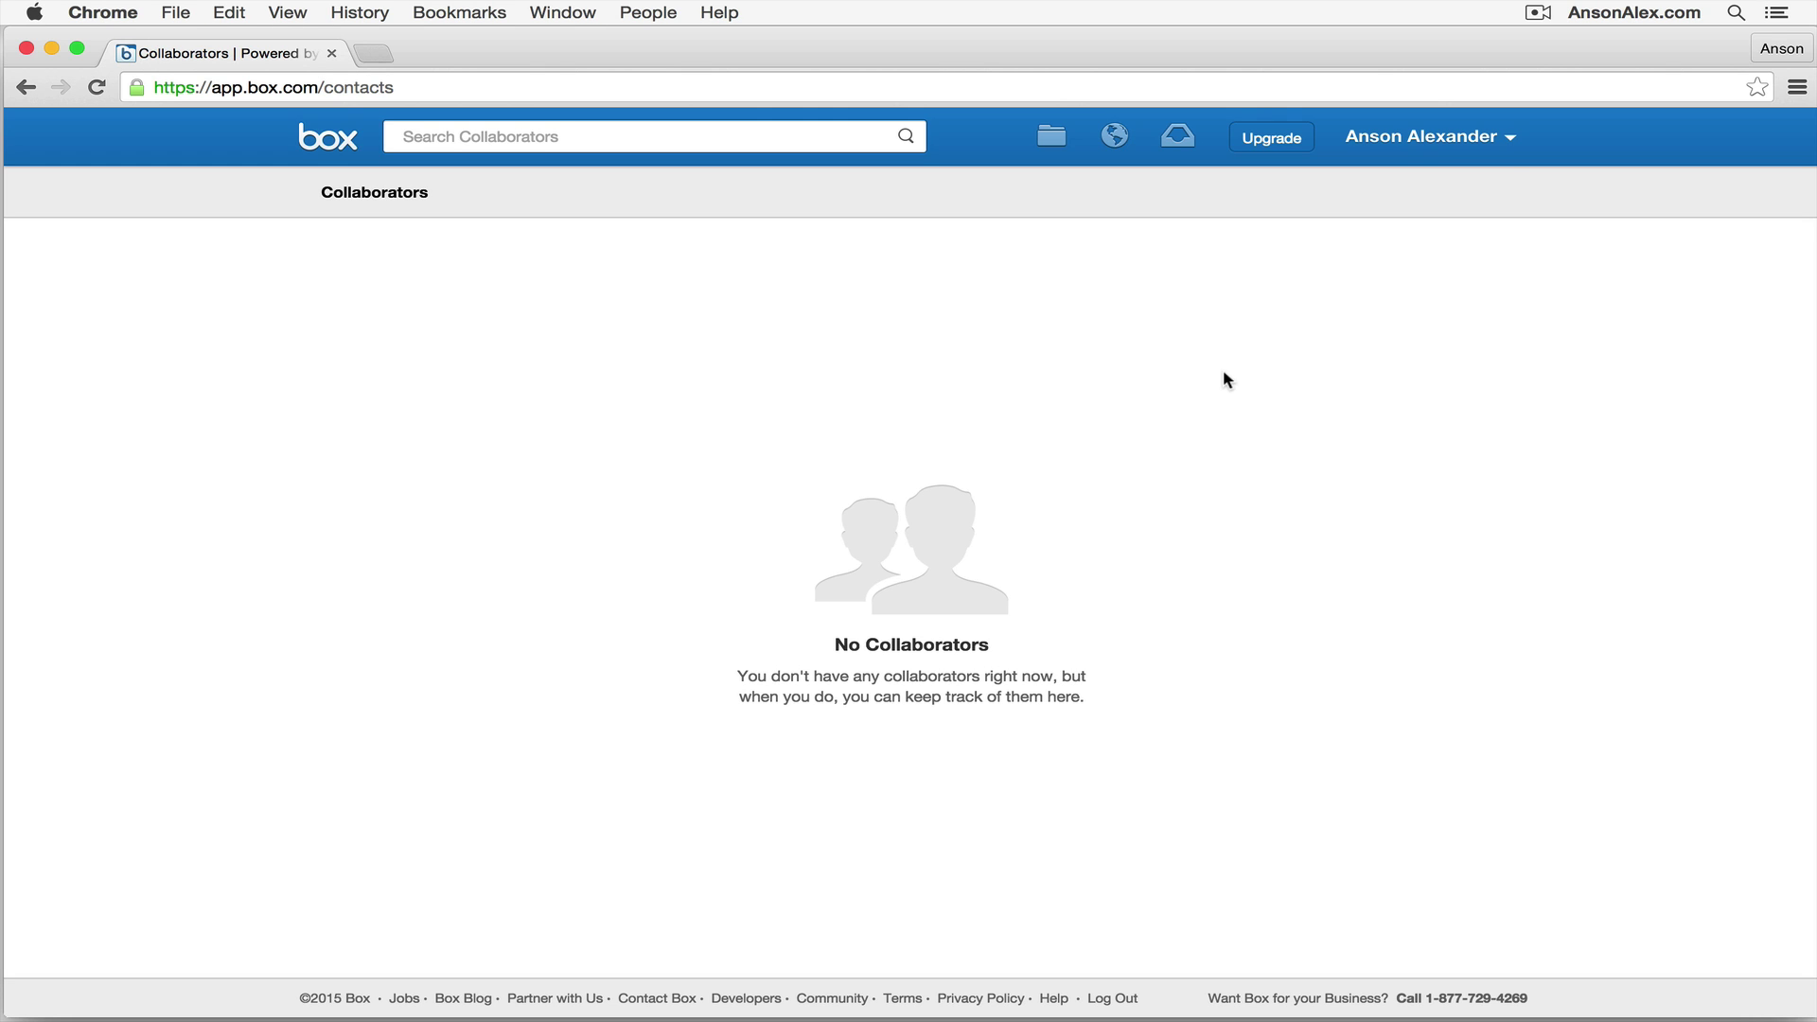
left_click(1510, 145)
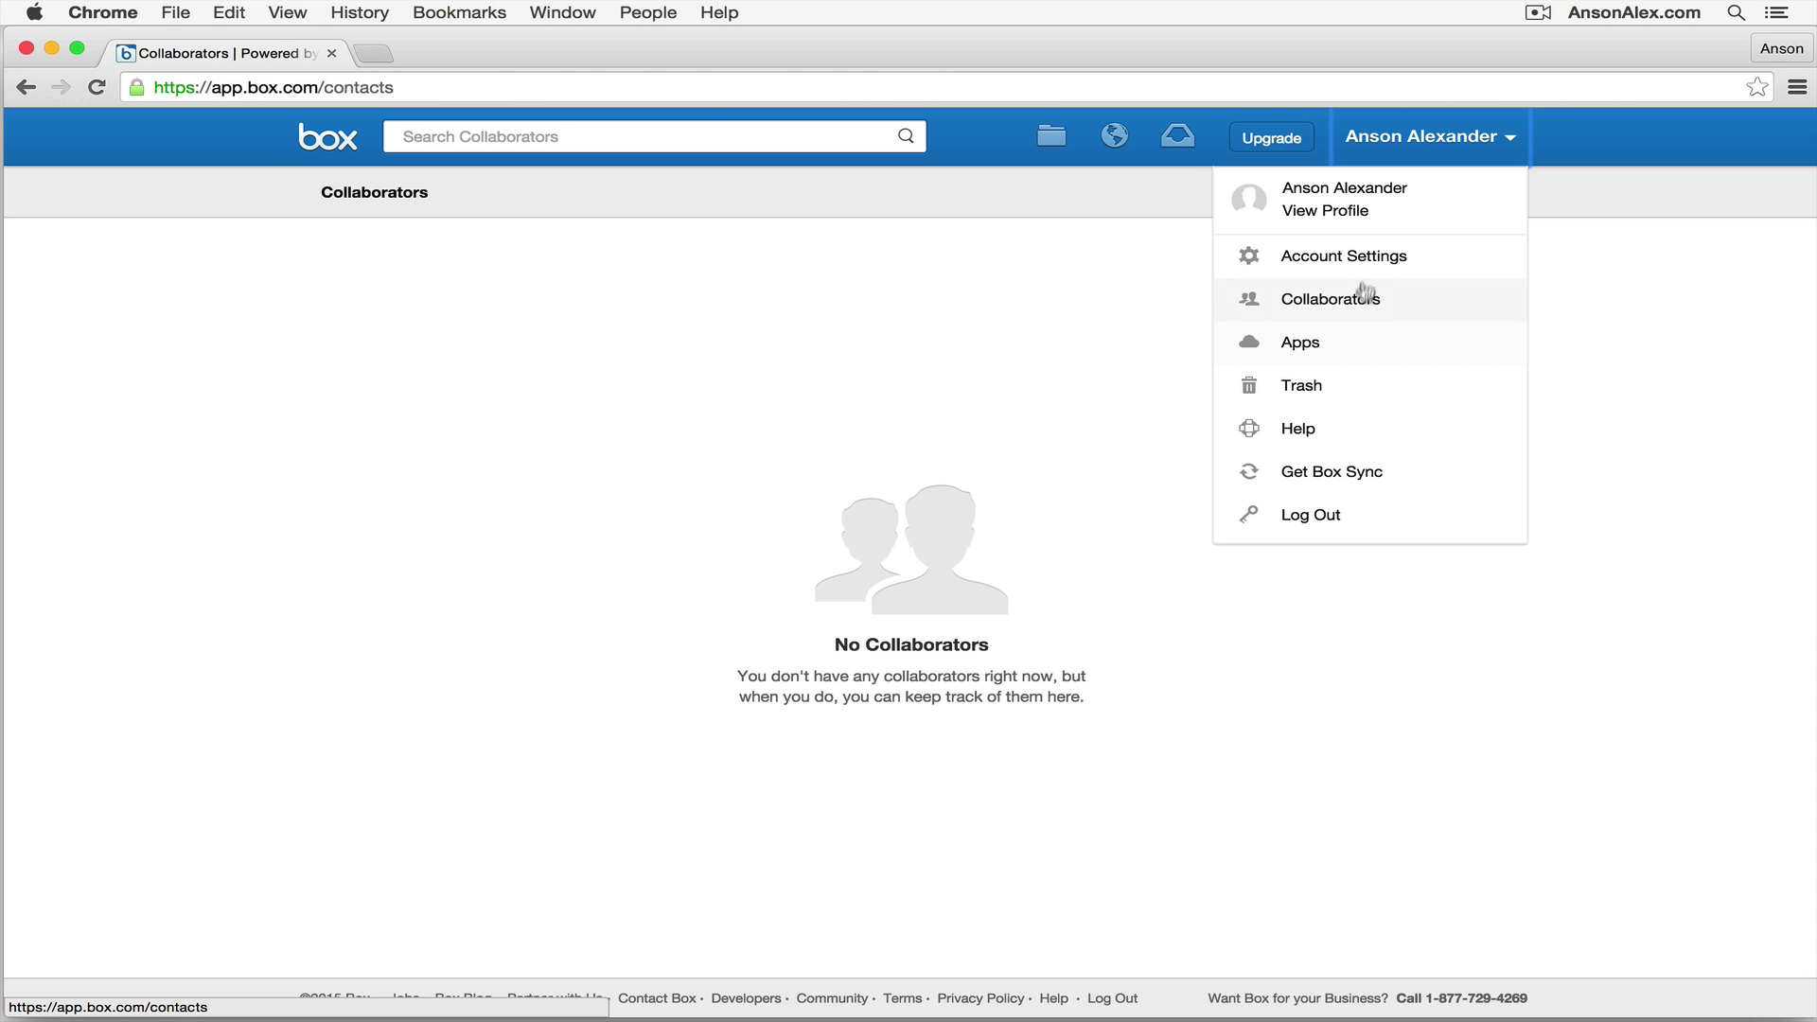
left_click(1092, 294)
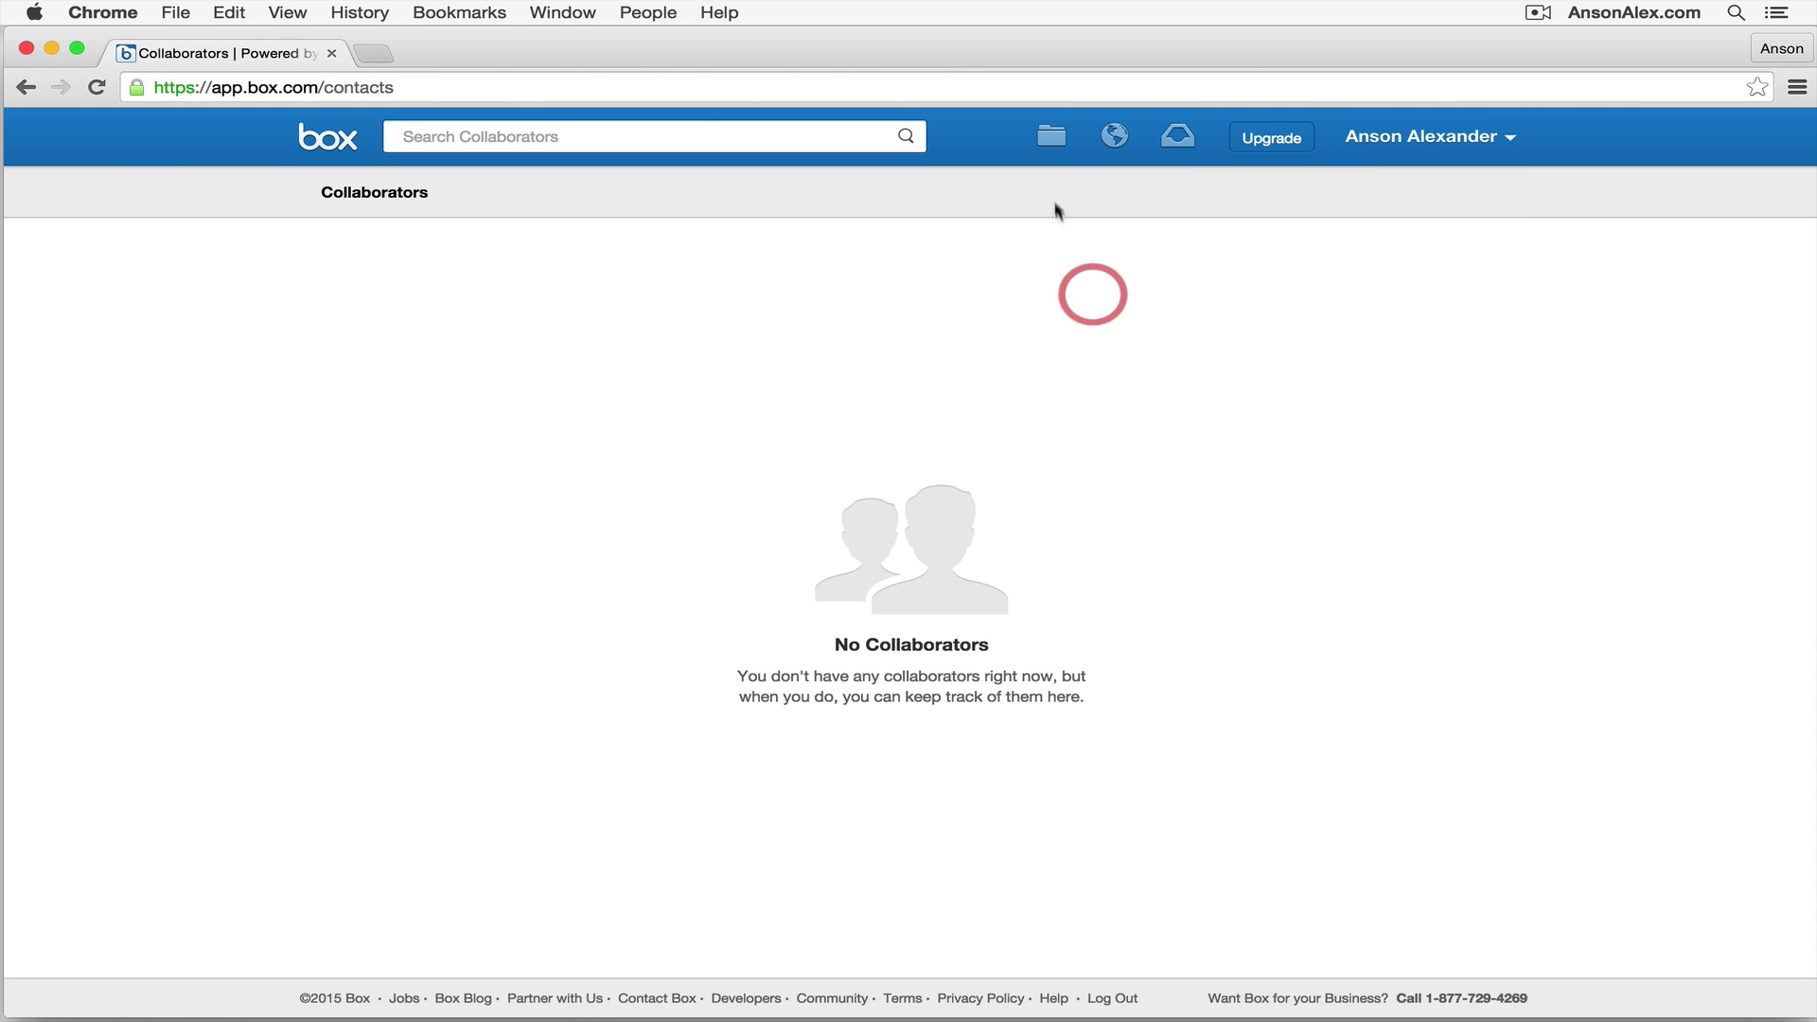
- Go back to All Files and open the New... menu
left_click(1053, 142)
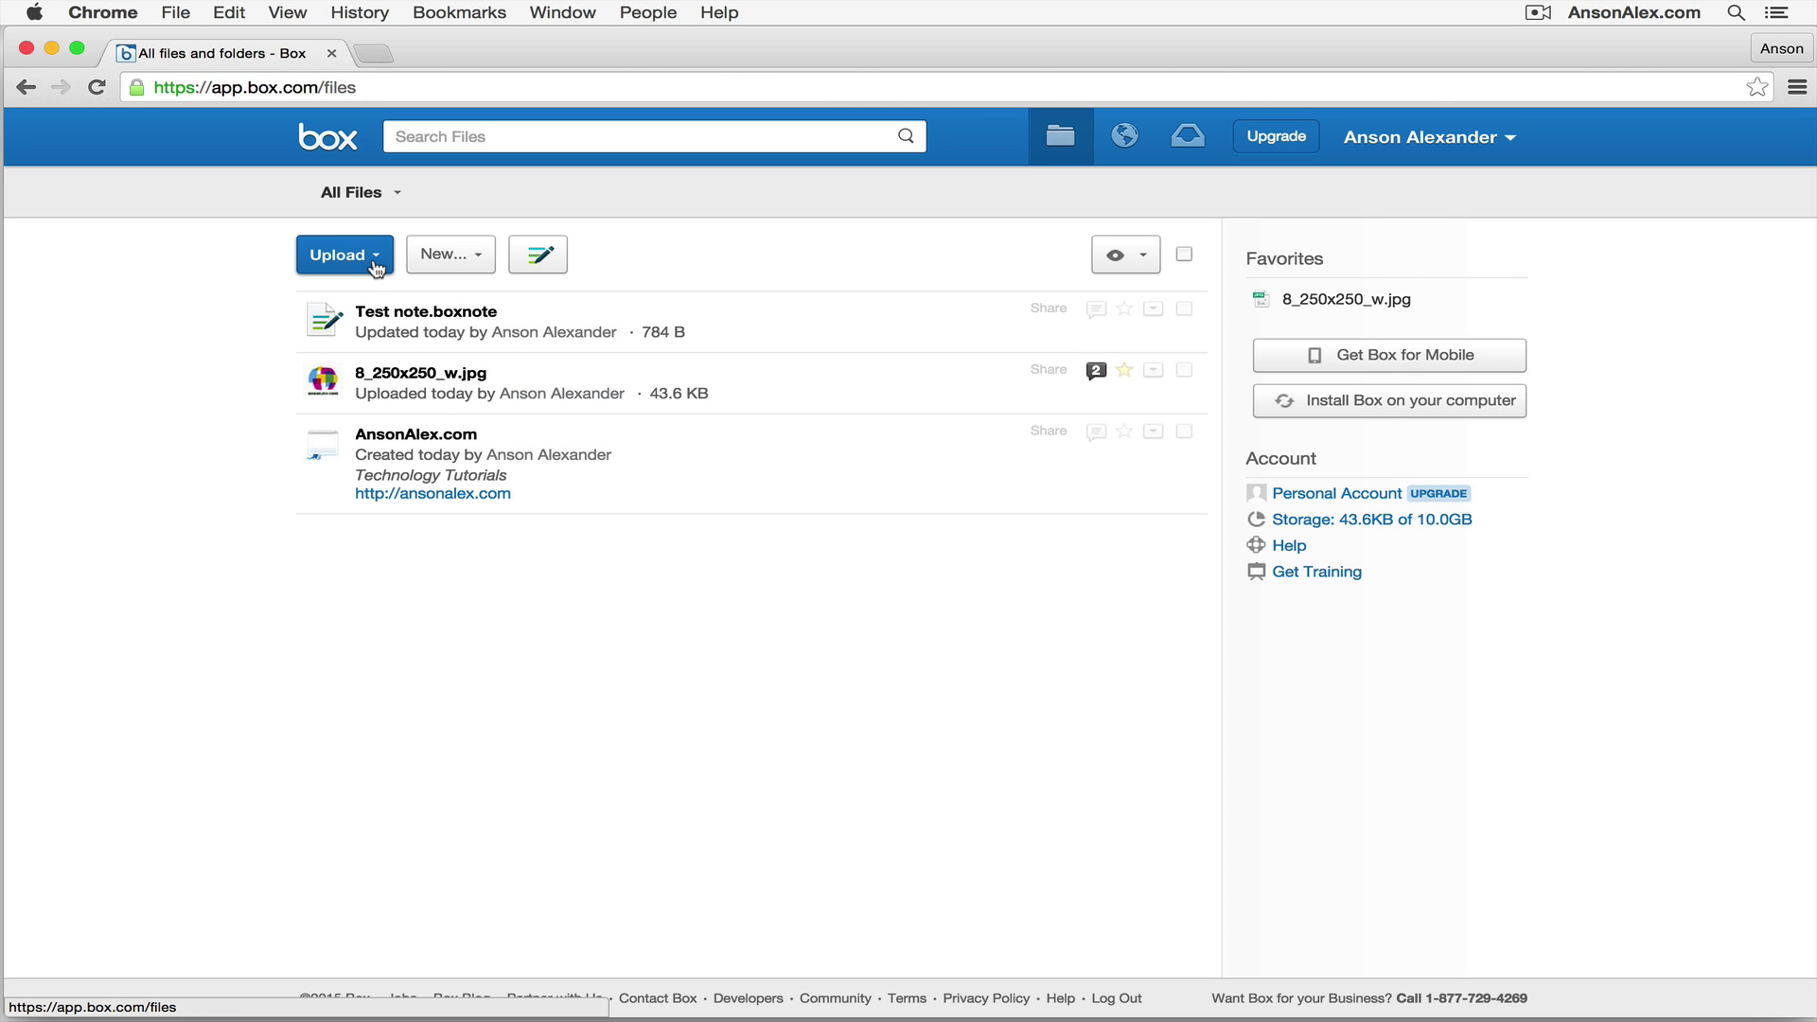
left_click(476, 259)
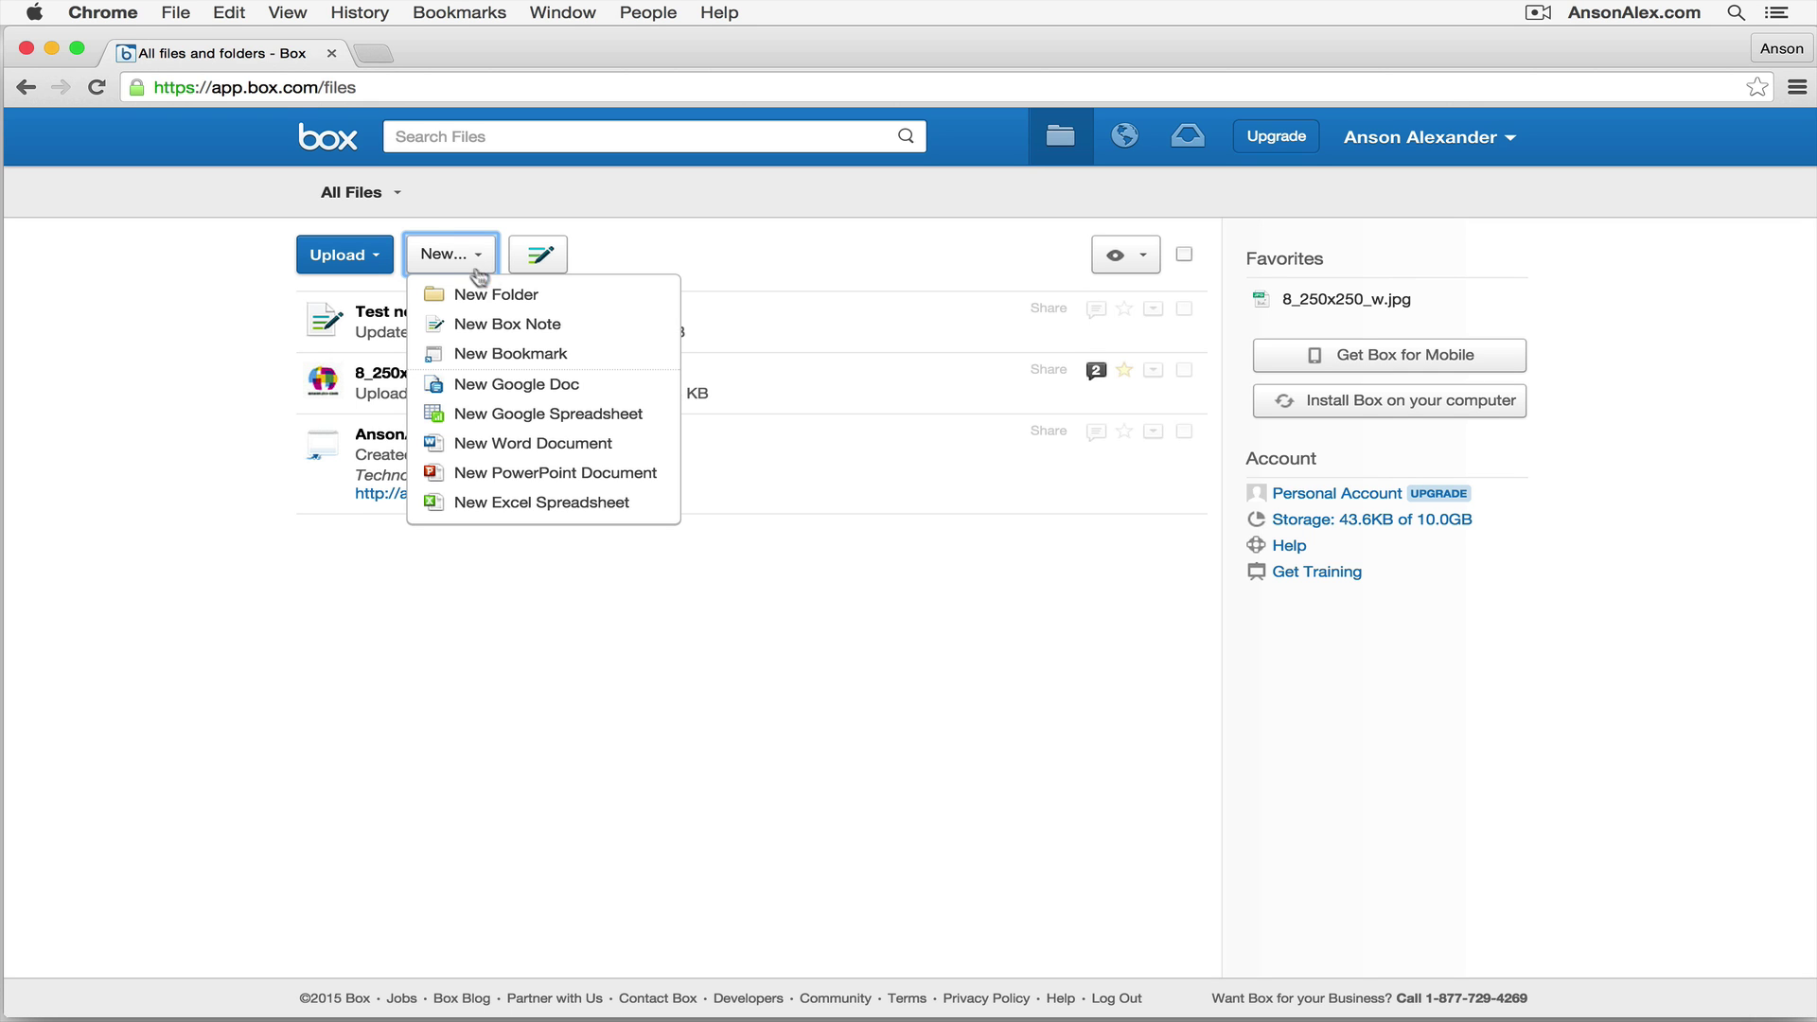
- Create a folder named Logos, kept private rather than inviting anyone
left_click(492, 295)
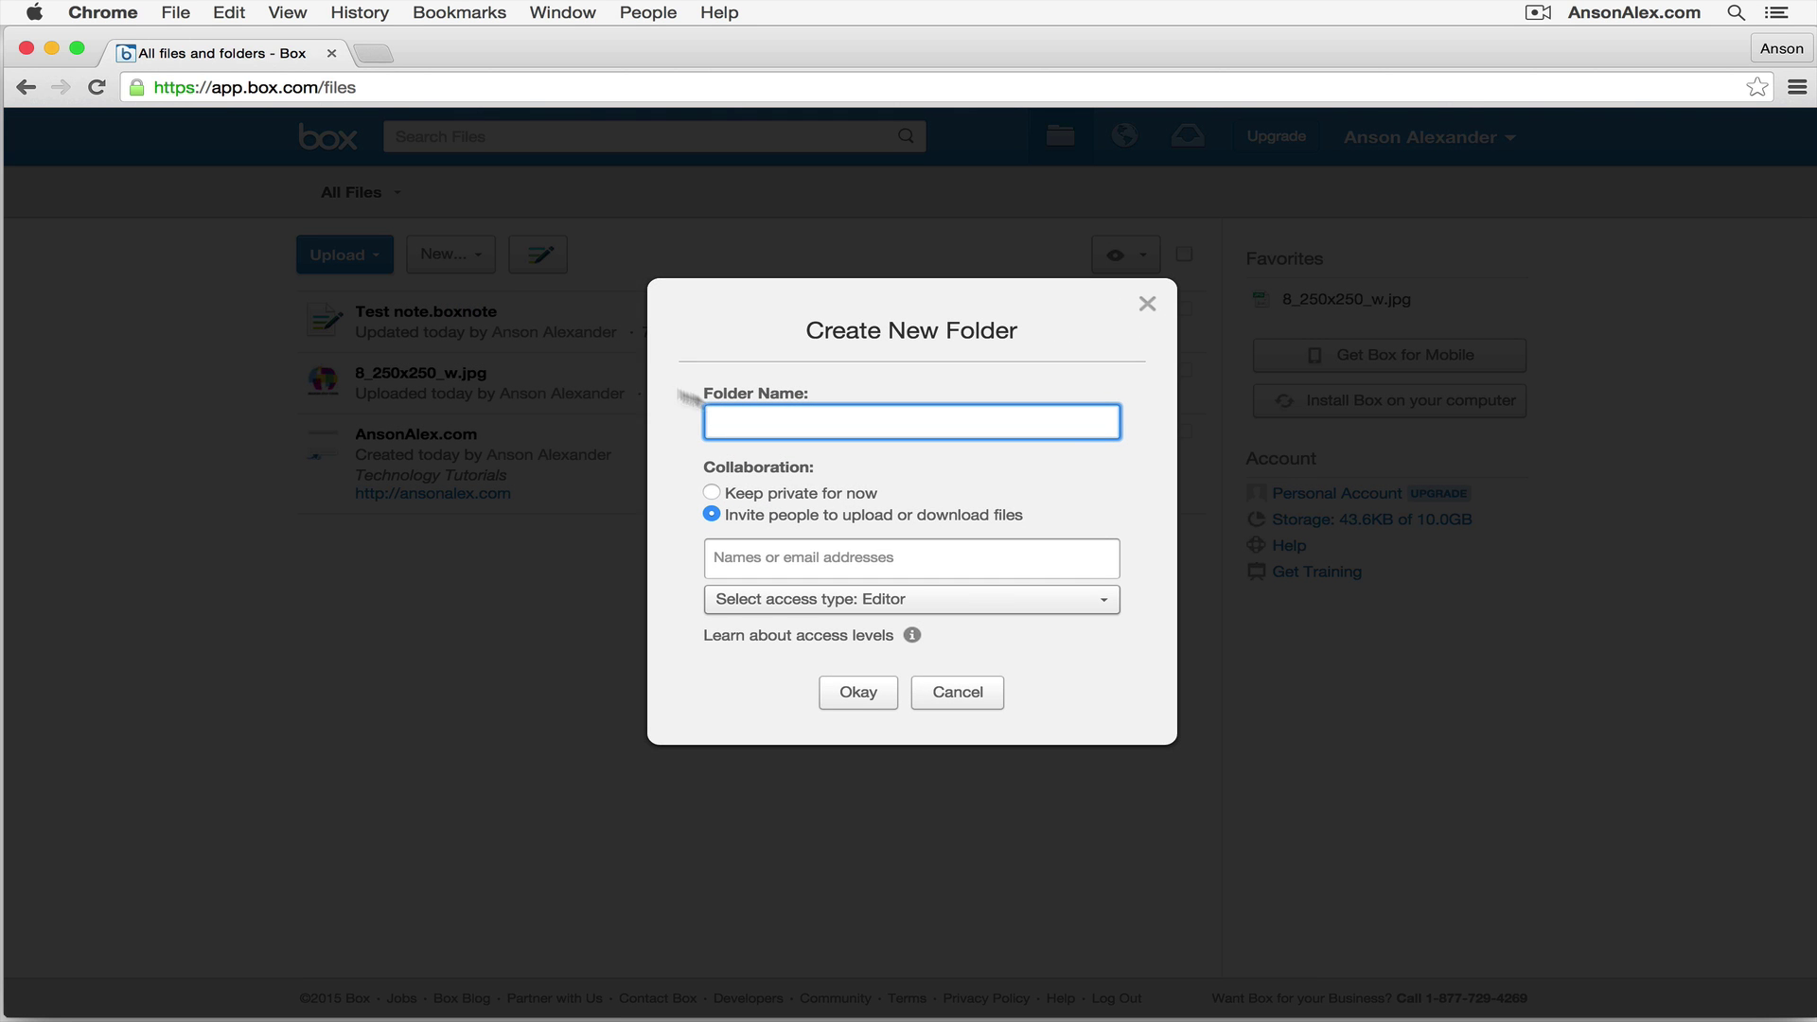
type("Logos")
left_click(711, 492)
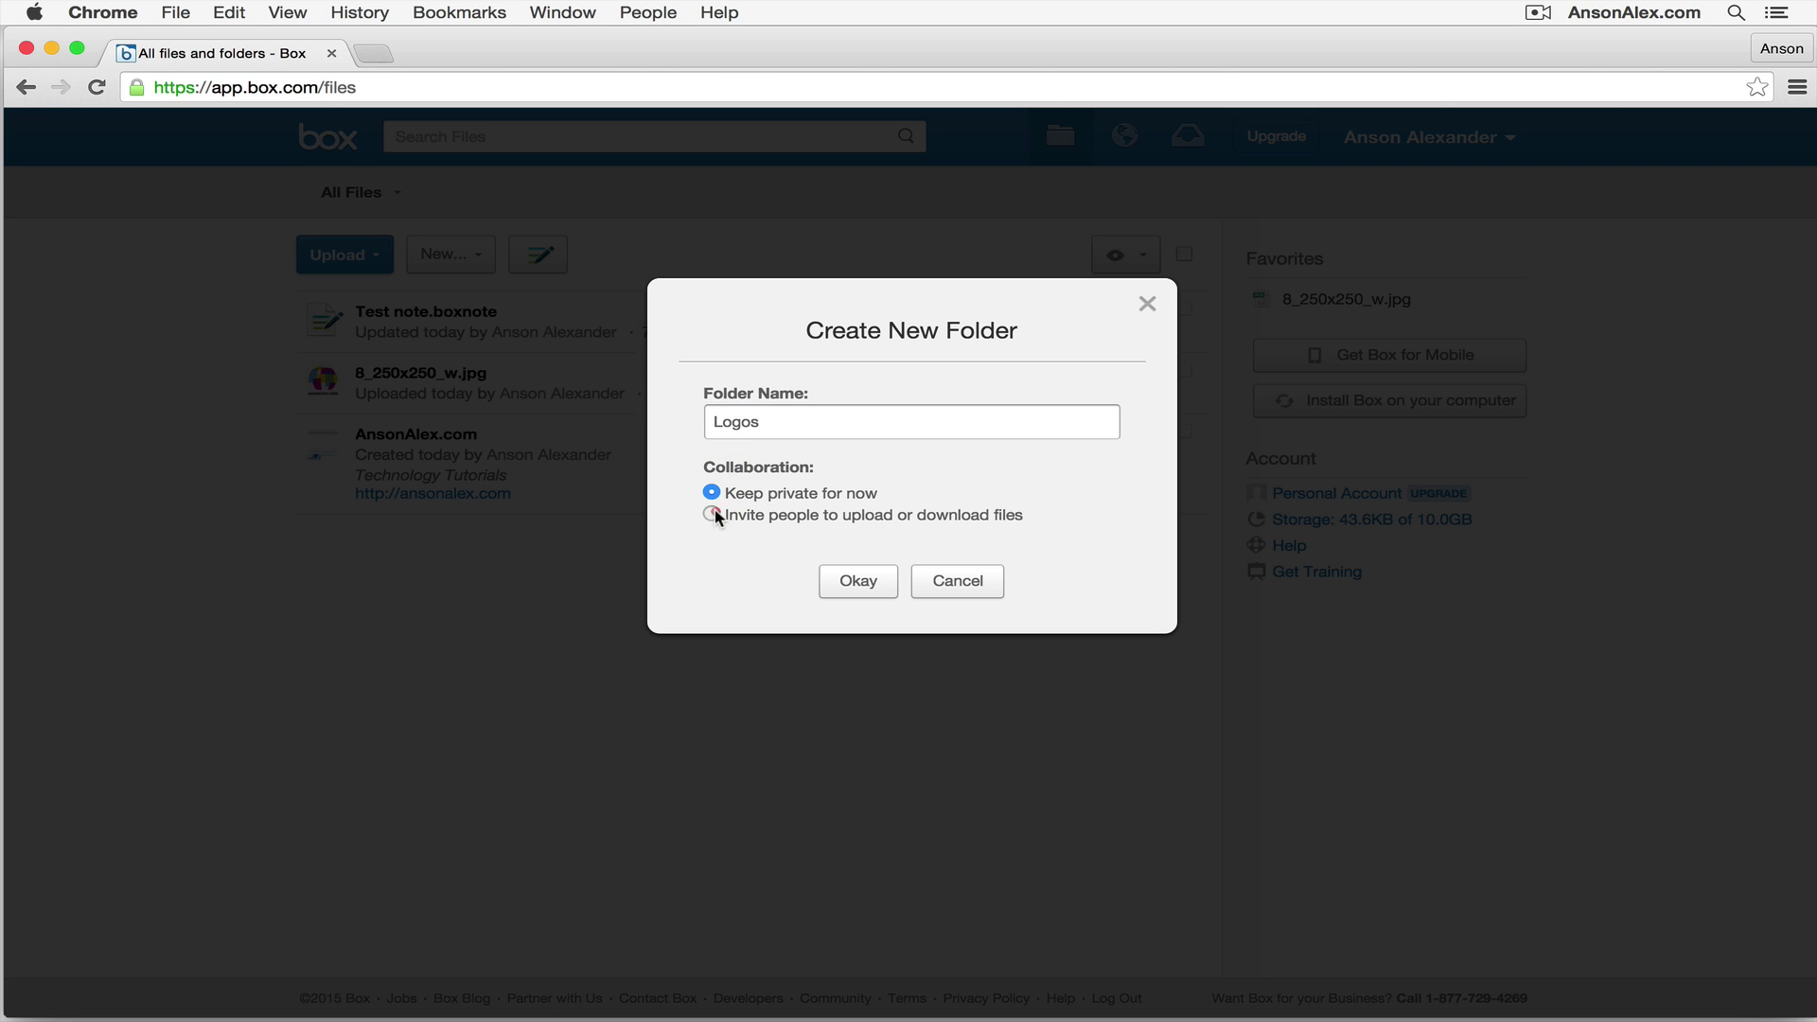
left_click(714, 514)
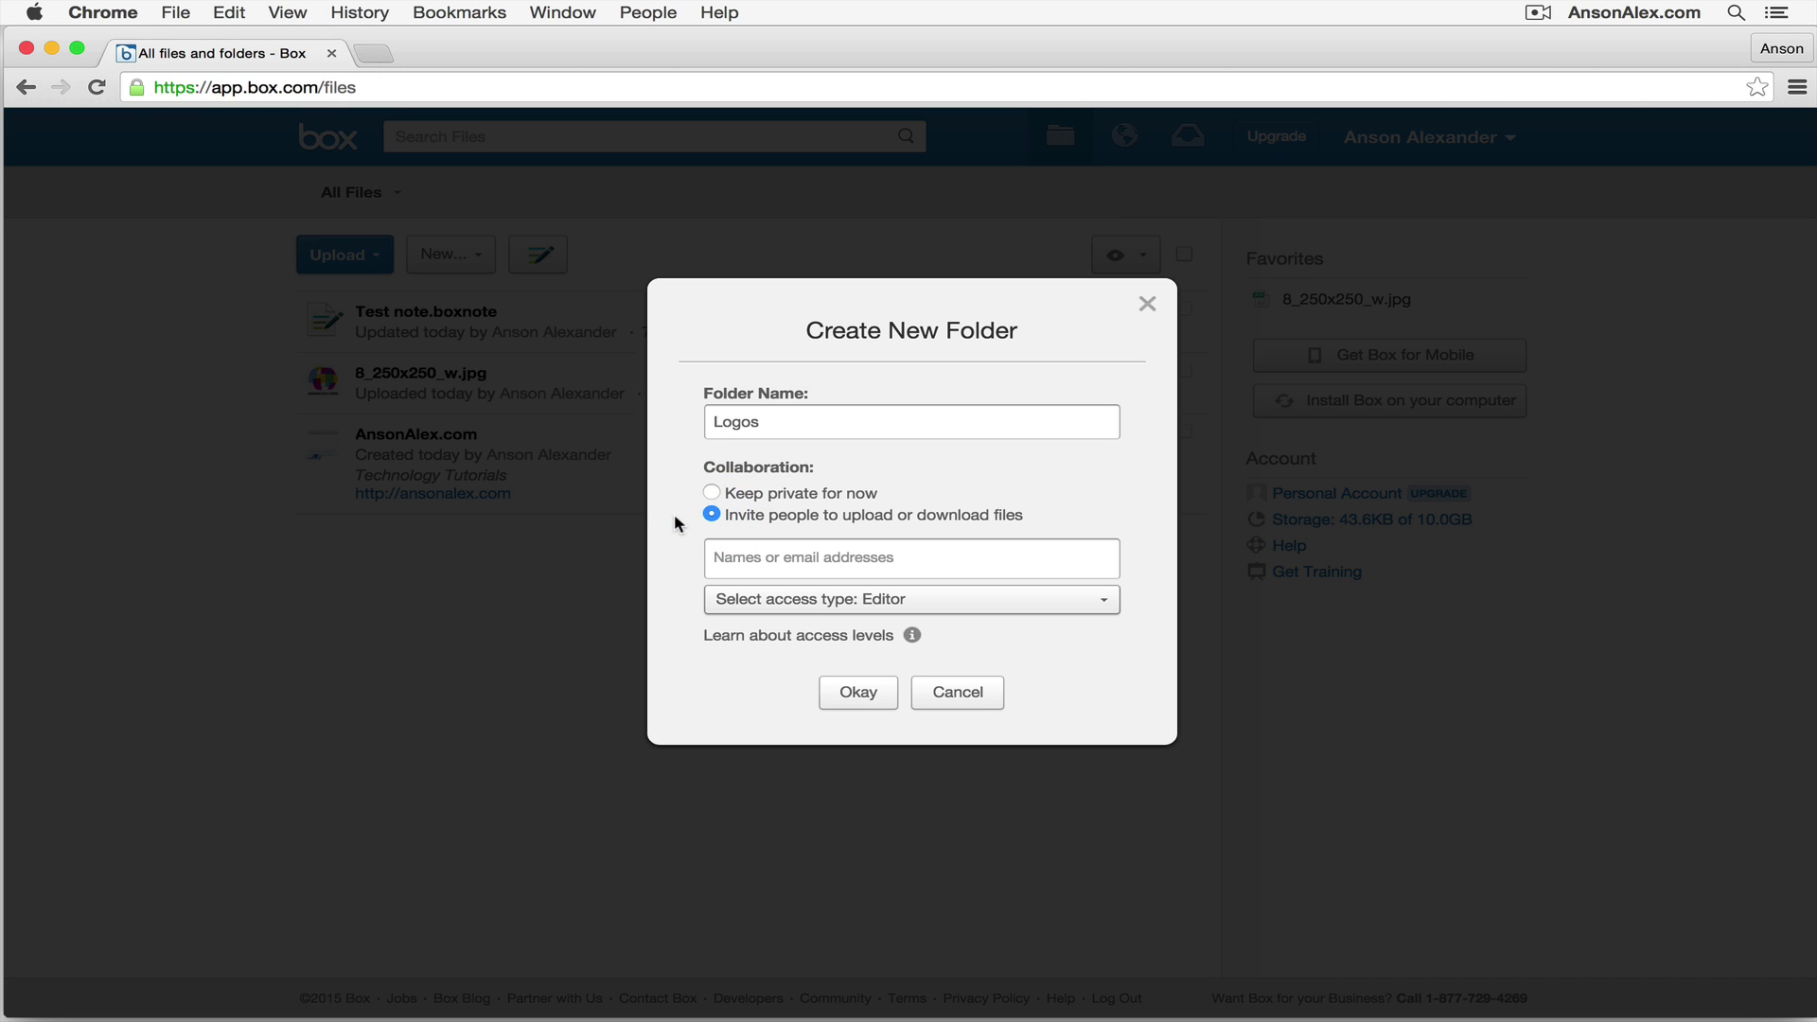
left_click(757, 557)
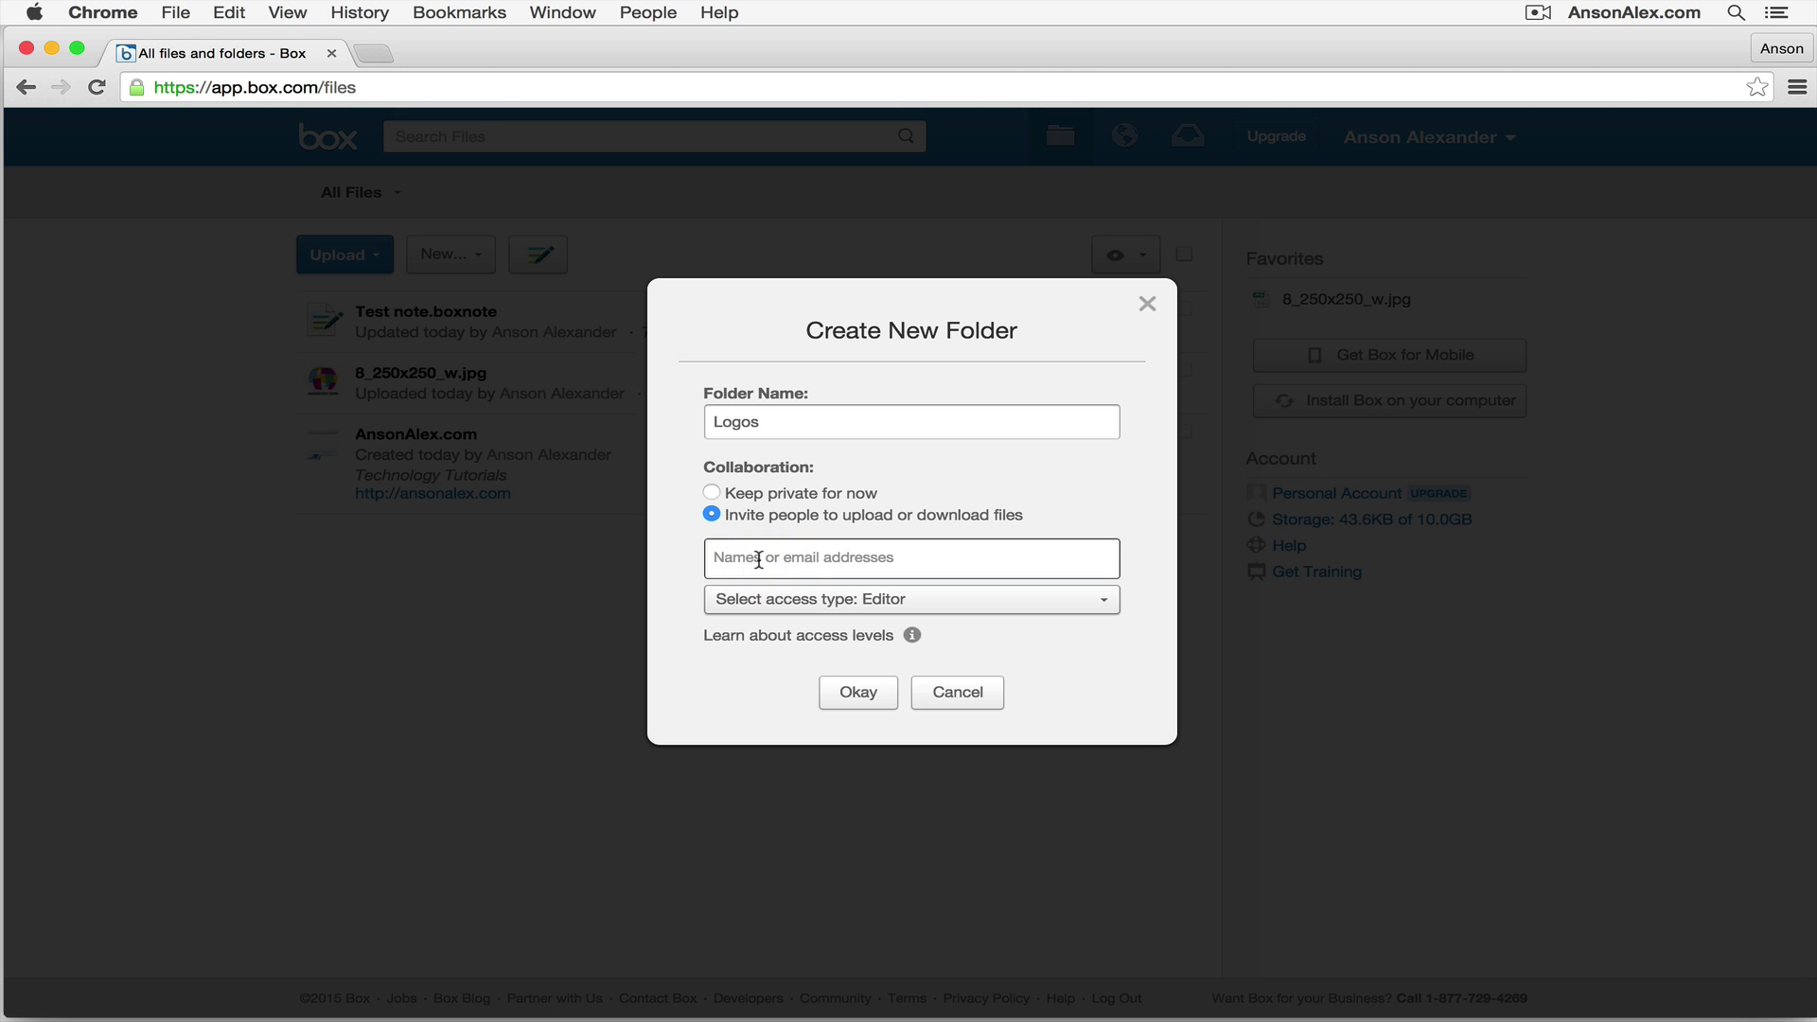
left_click(1103, 606)
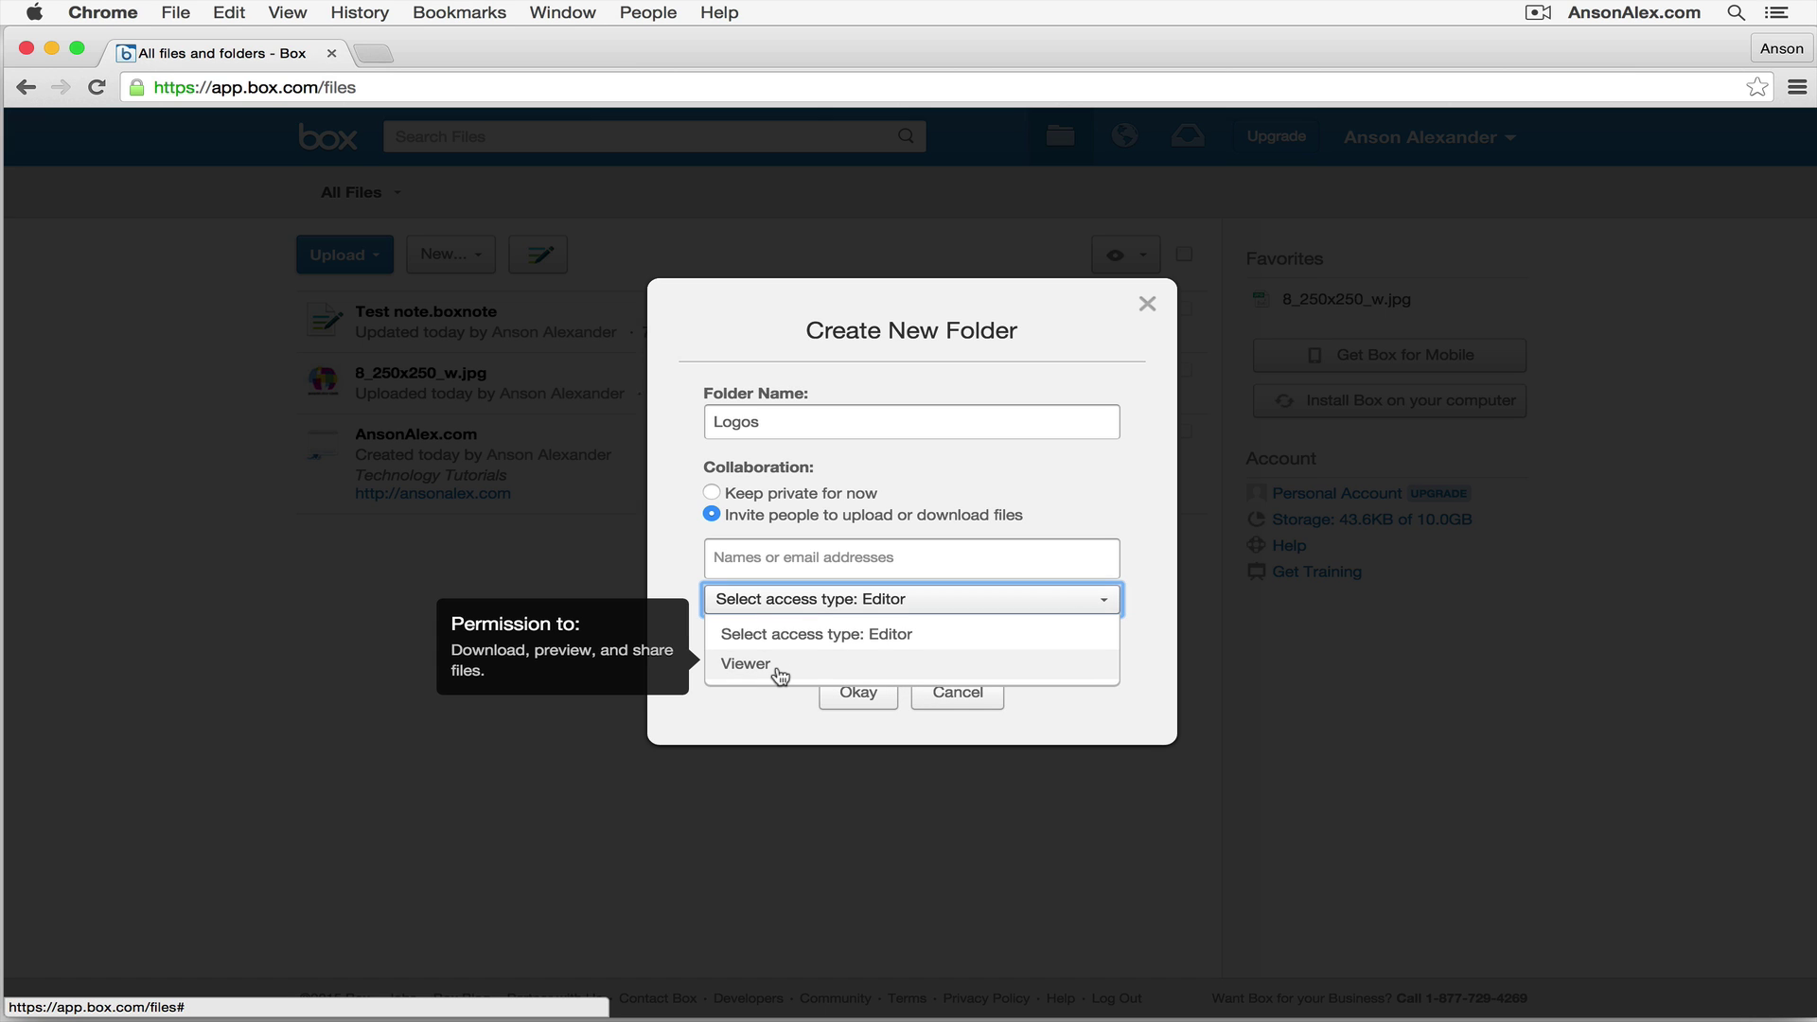
left_click(758, 713)
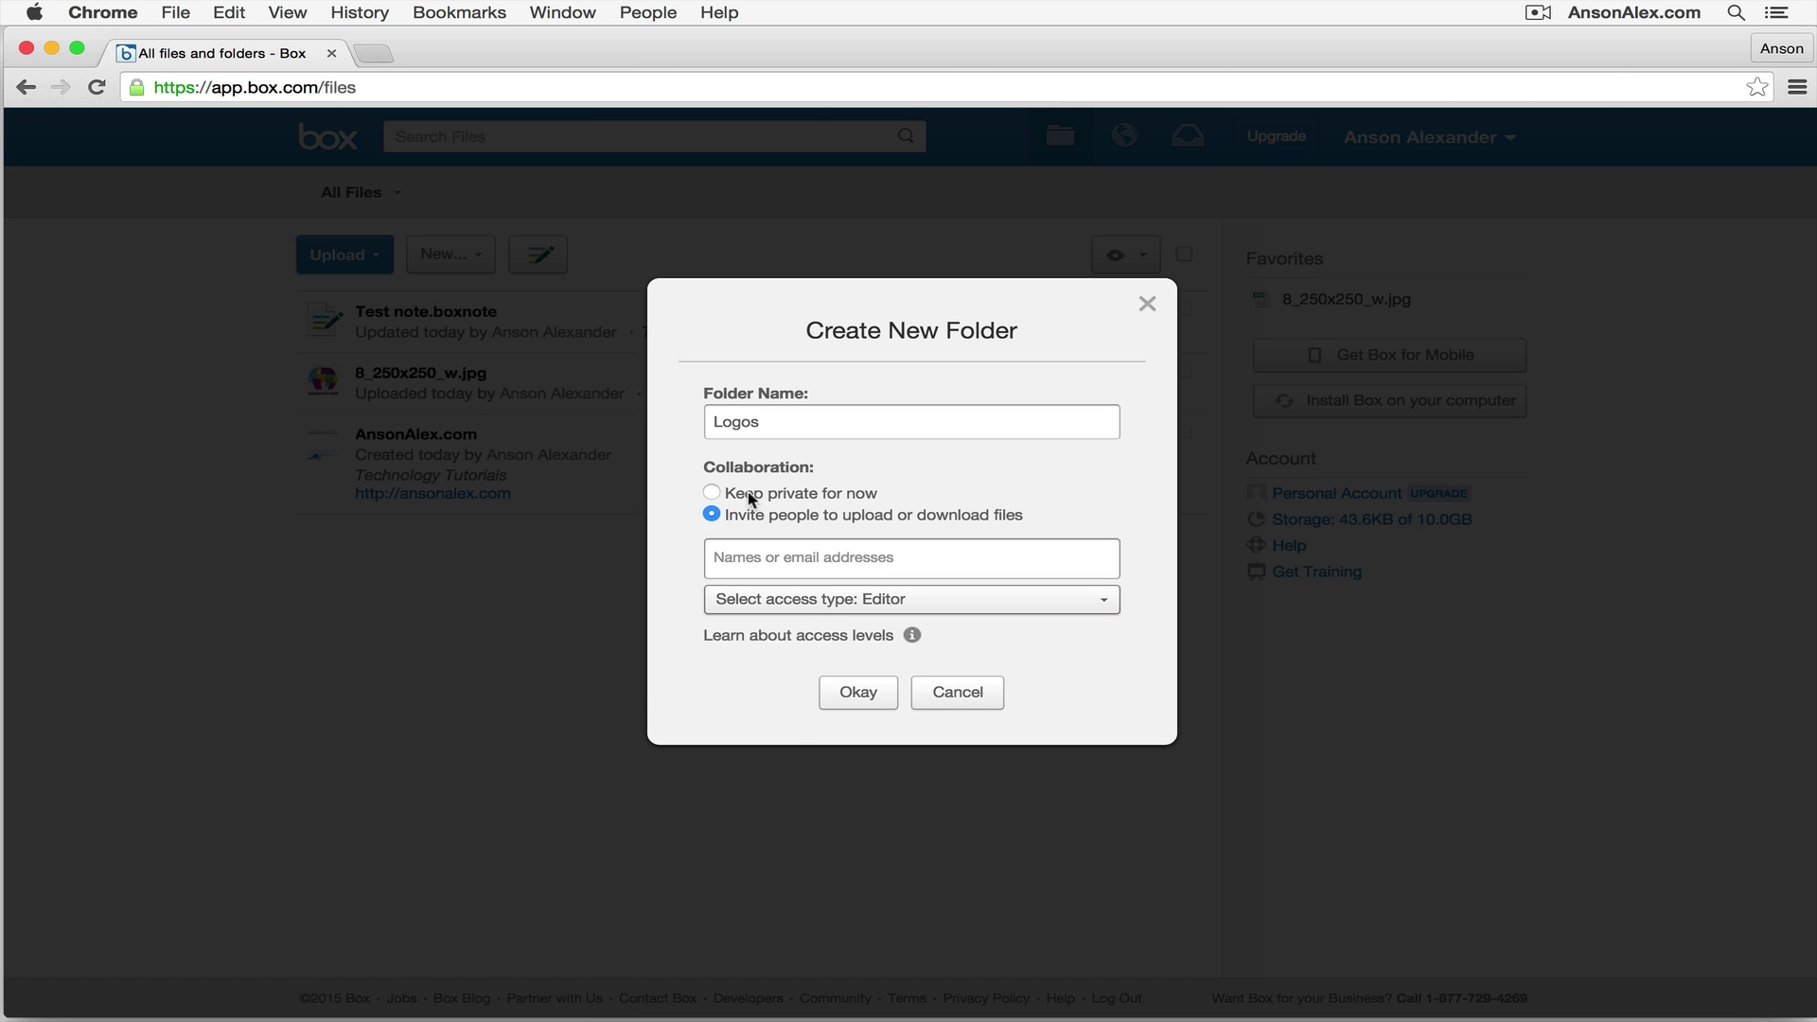
left_click(711, 492)
left_click(849, 580)
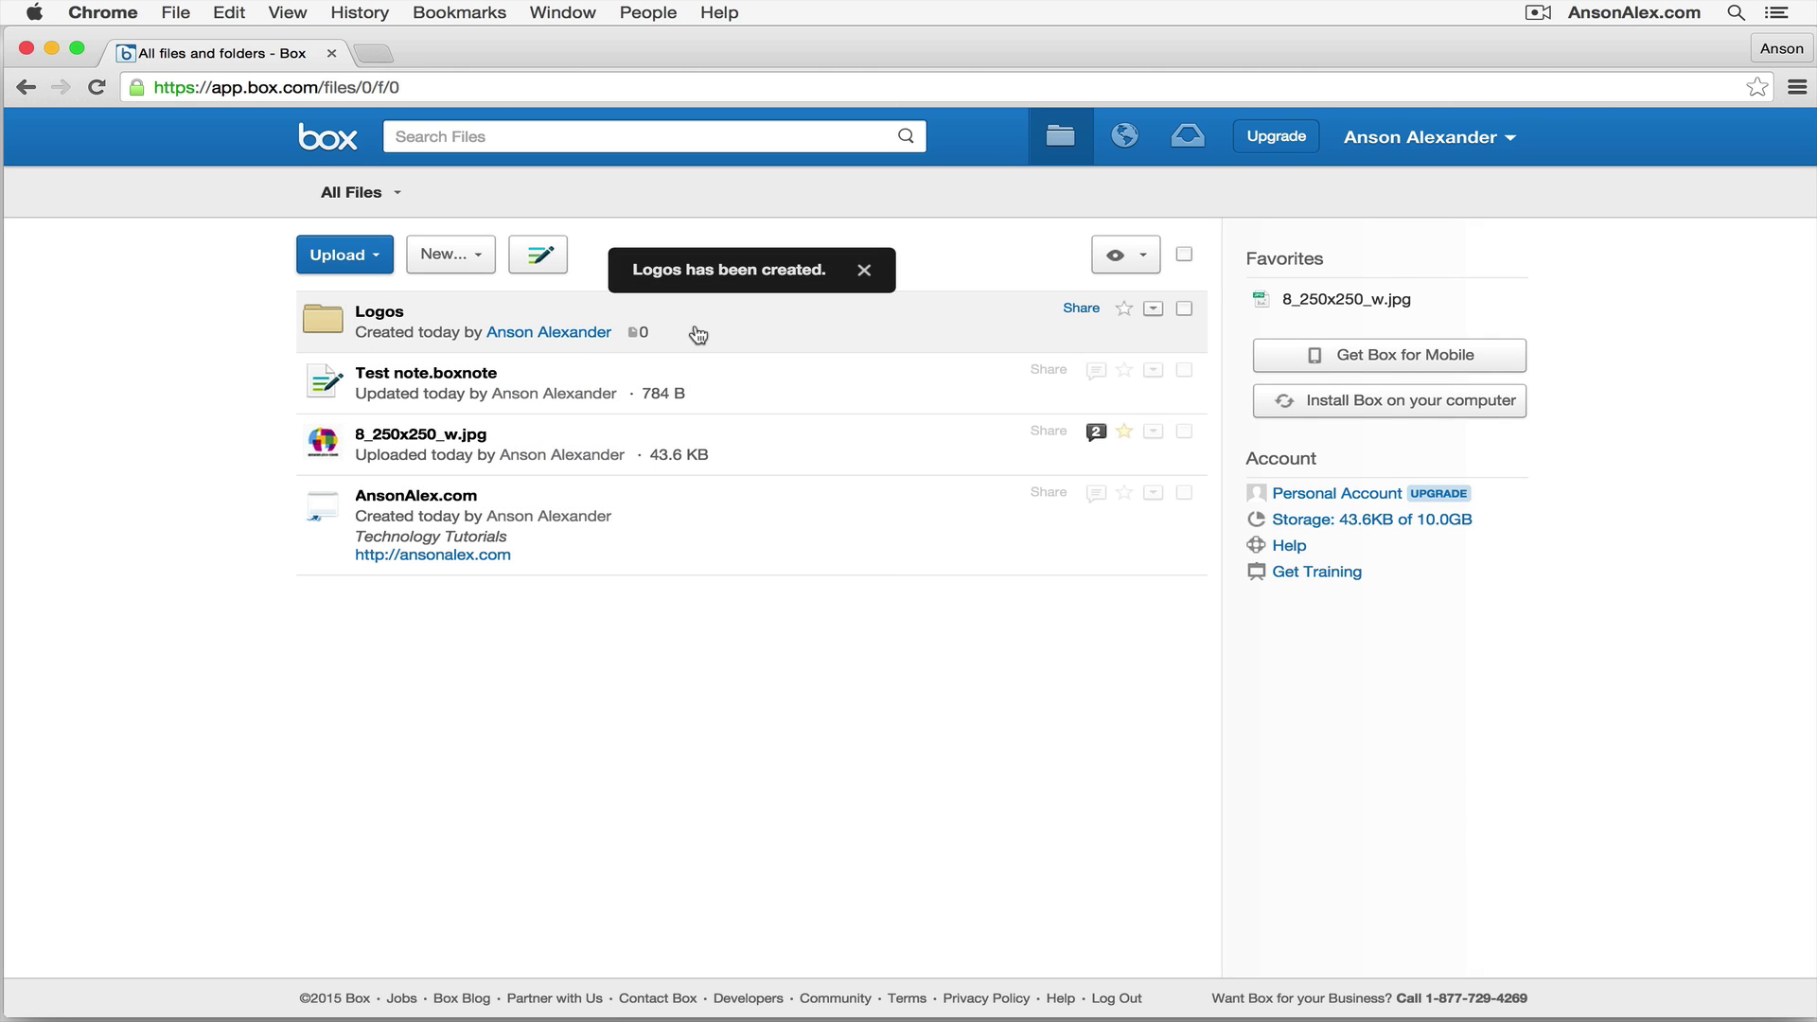
- Drag 8_250x250_w.jpg into the Logos folder
left_click_drag(329, 445, 329, 329)
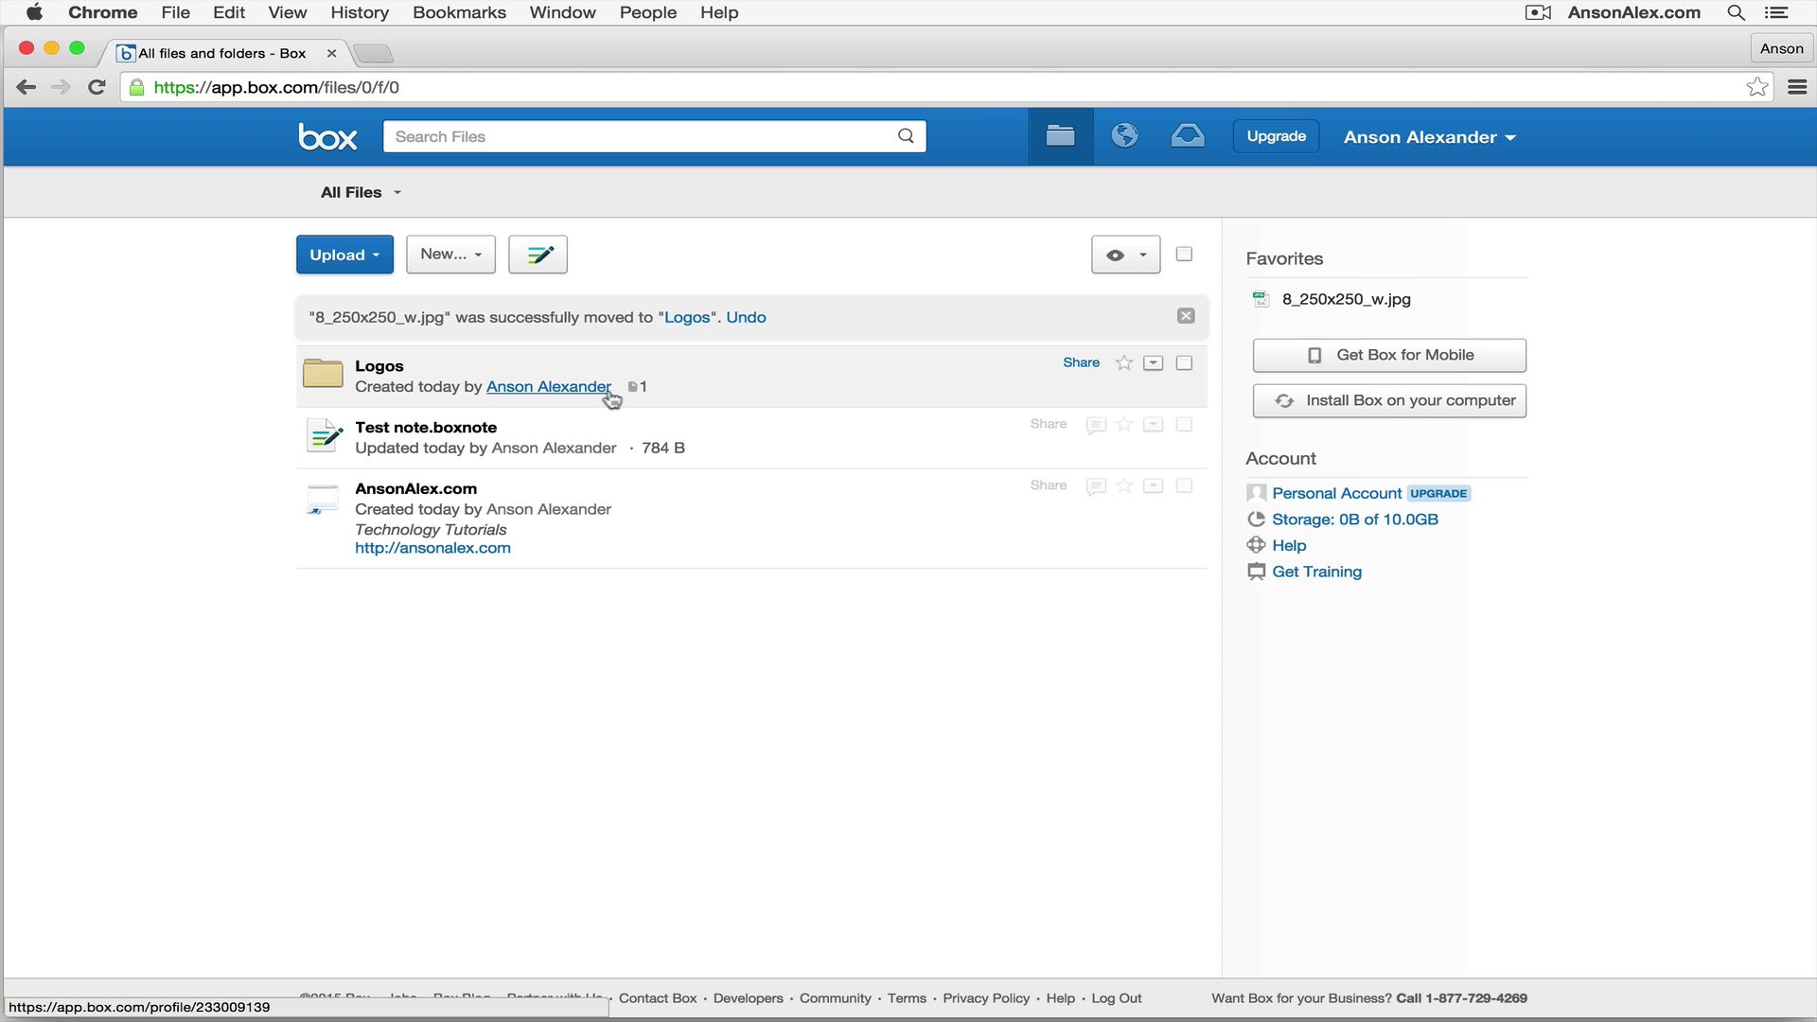
mouse_move(645, 398)
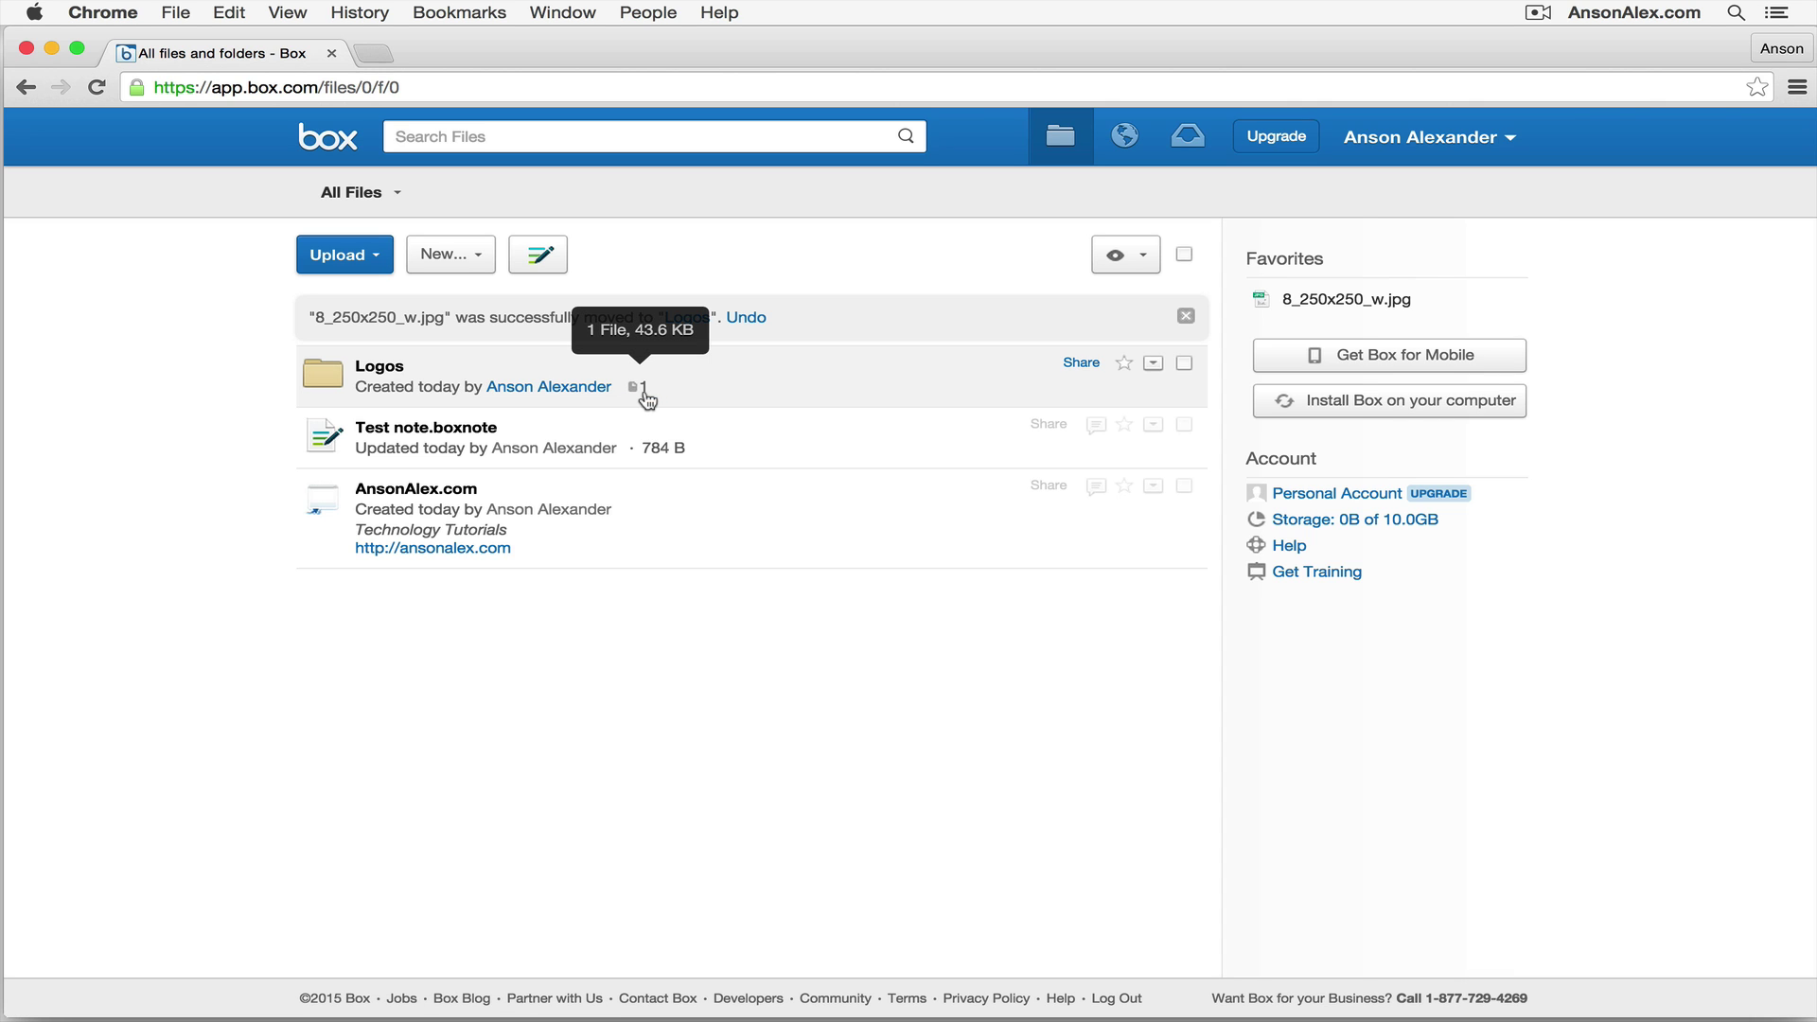
- Open the Logos folder to see 8_250x250_w.jpg (43.6 KB) inside
left_click(323, 379)
mouse_move(327, 327)
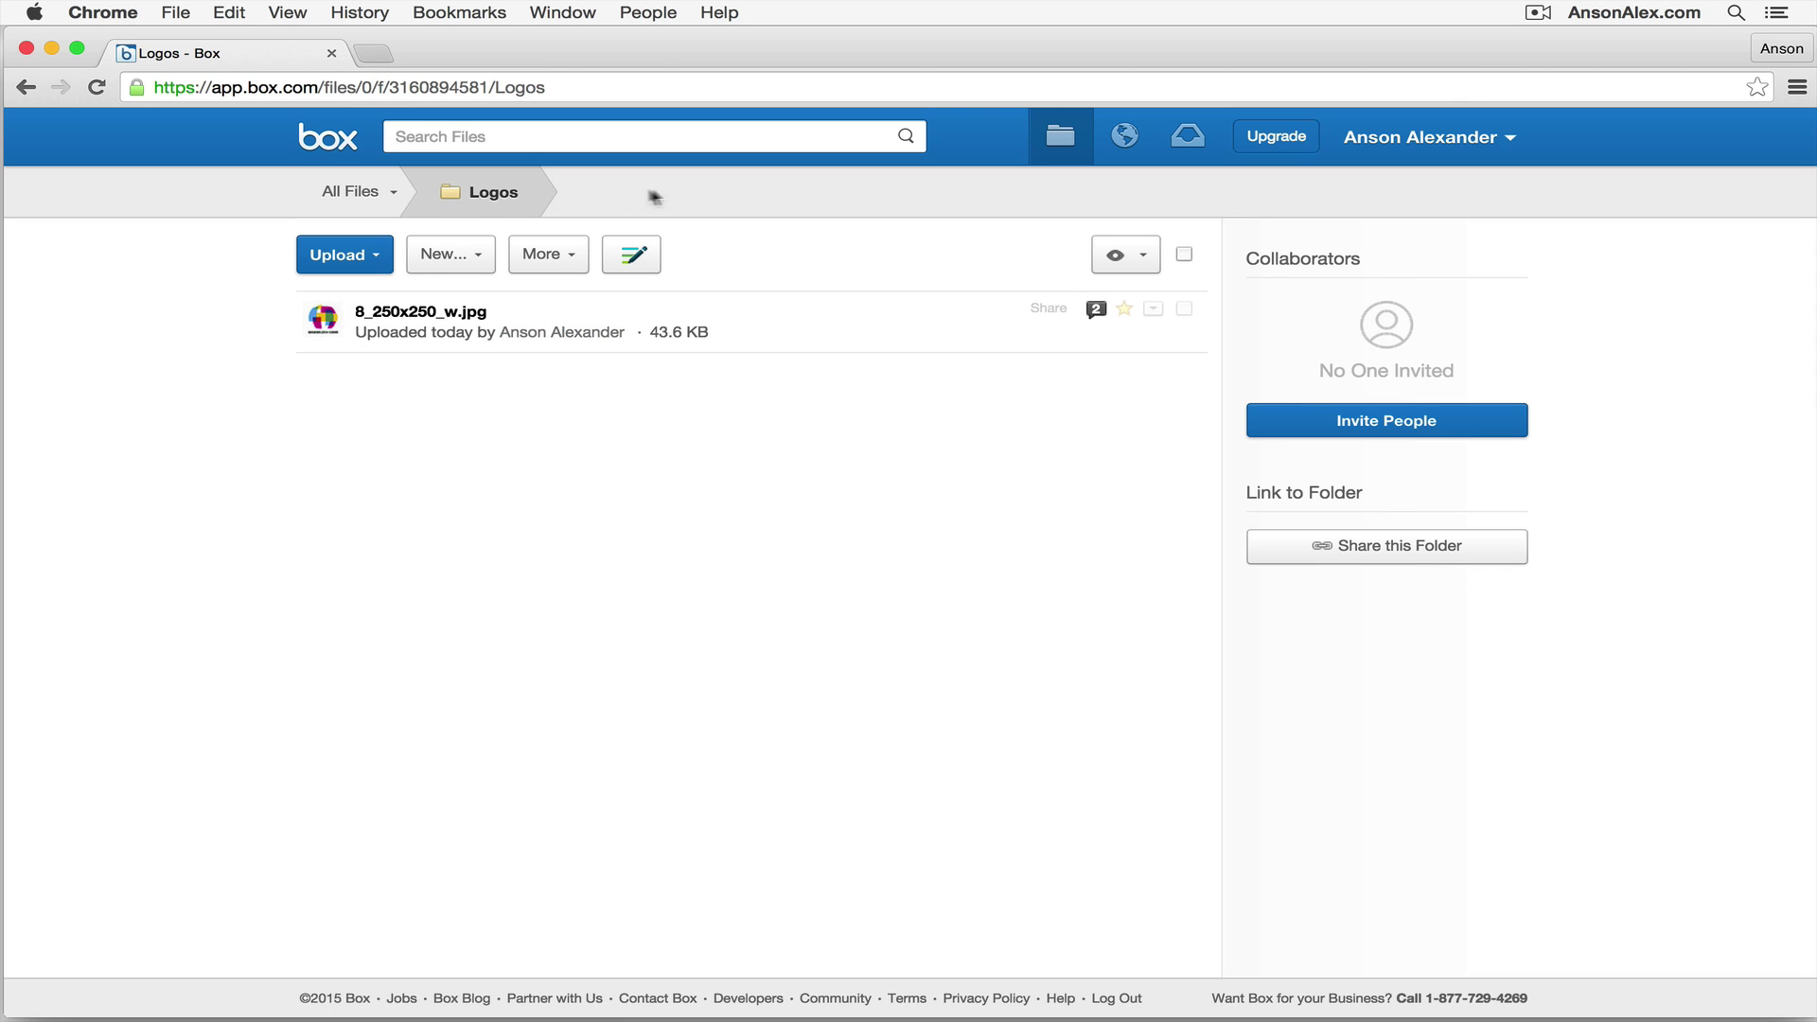
- From All Files, create a shared link for the Logos folder limited to people in this folder
left_click(377, 194)
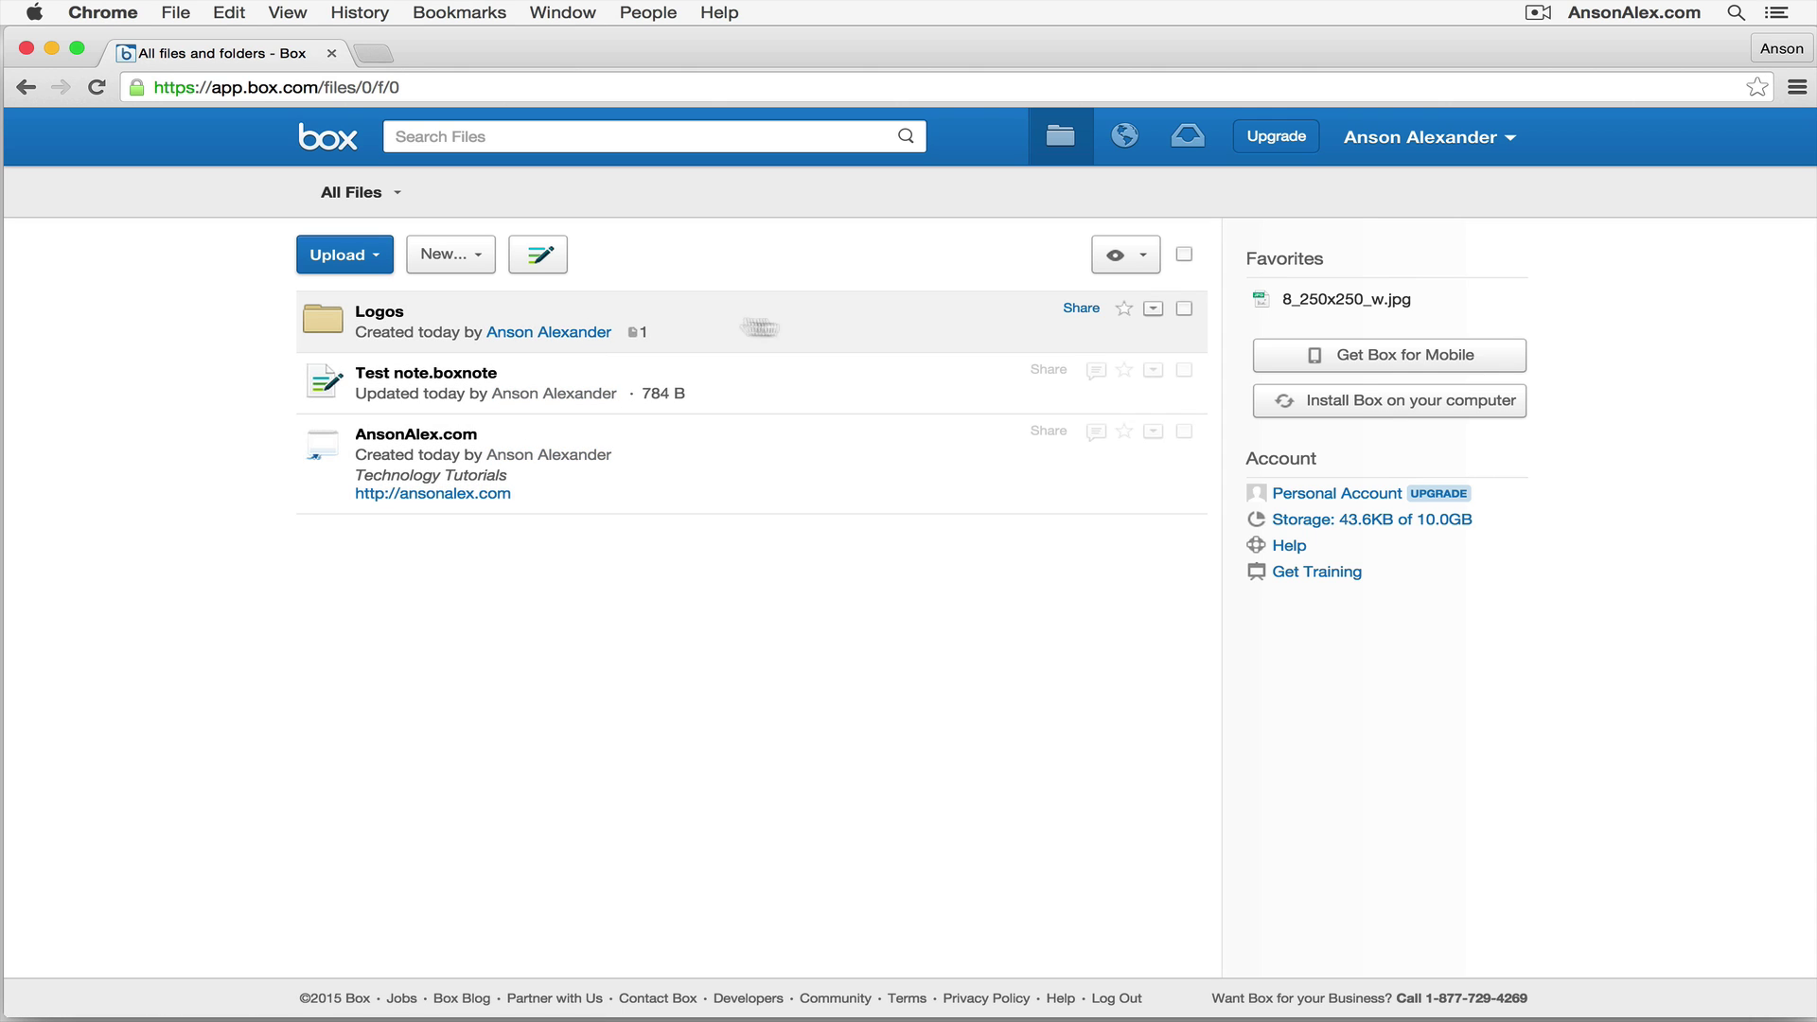
left_click(1081, 309)
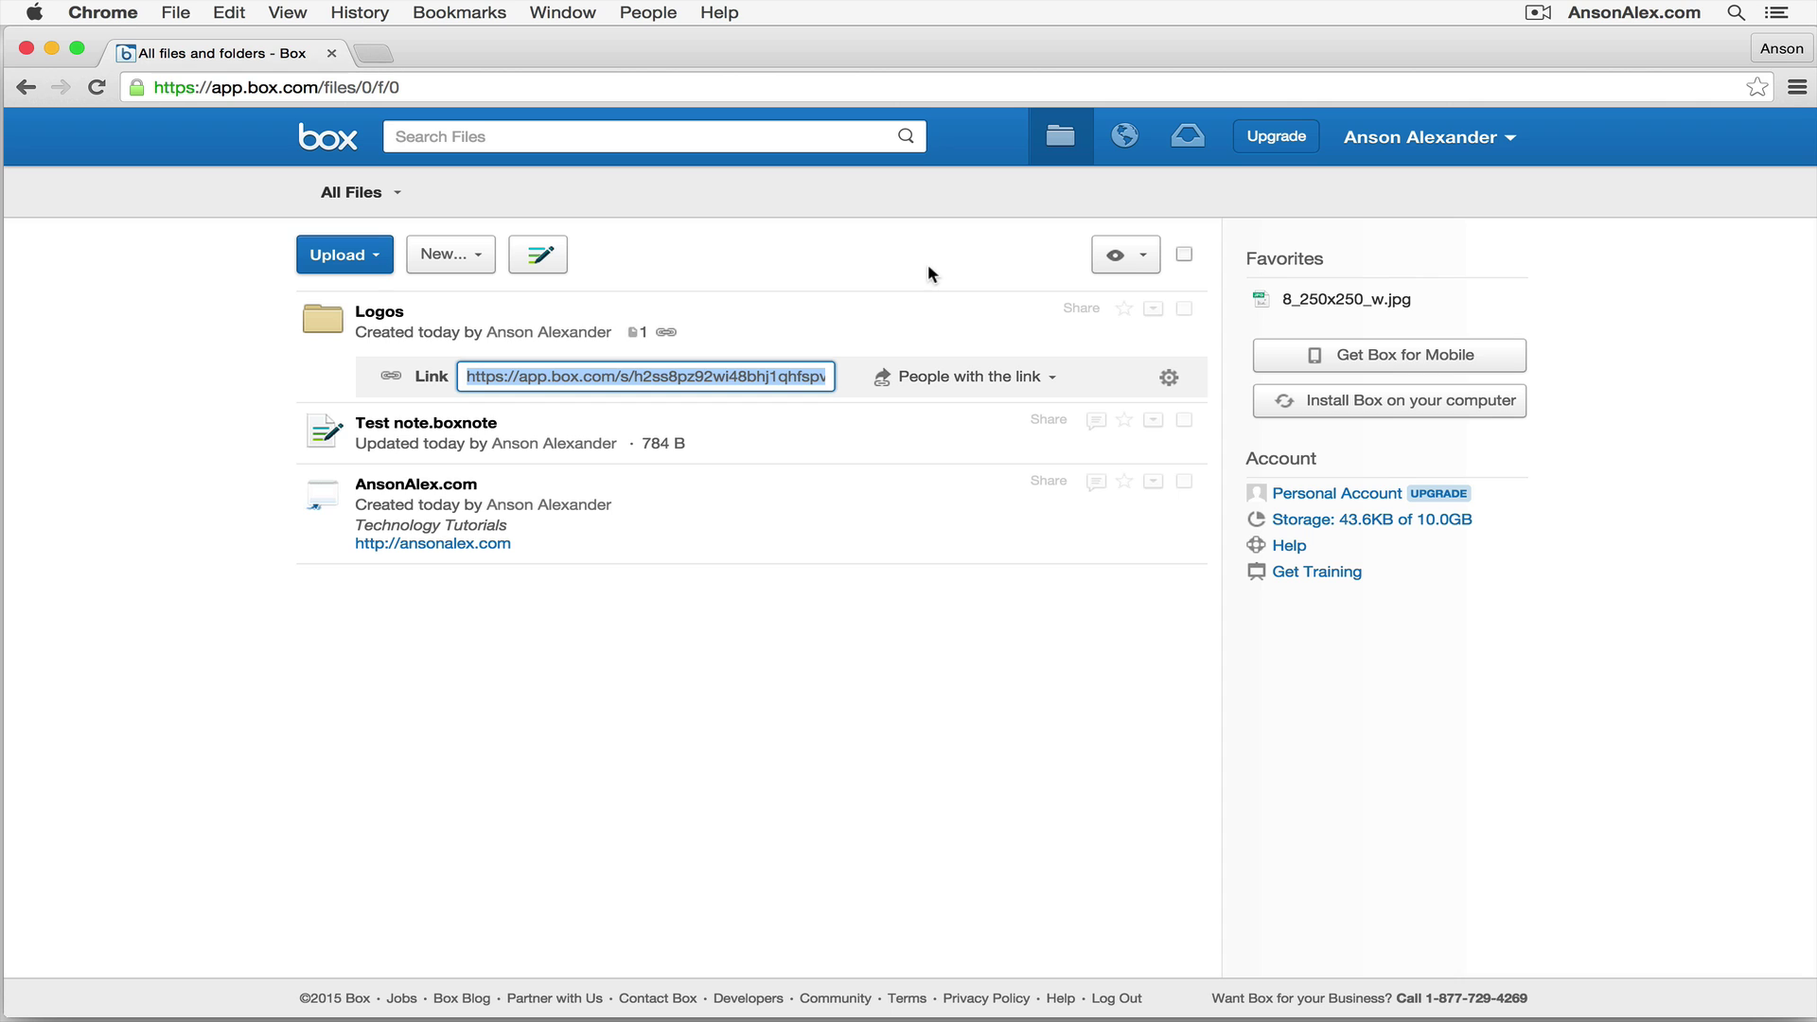
left_click(1048, 376)
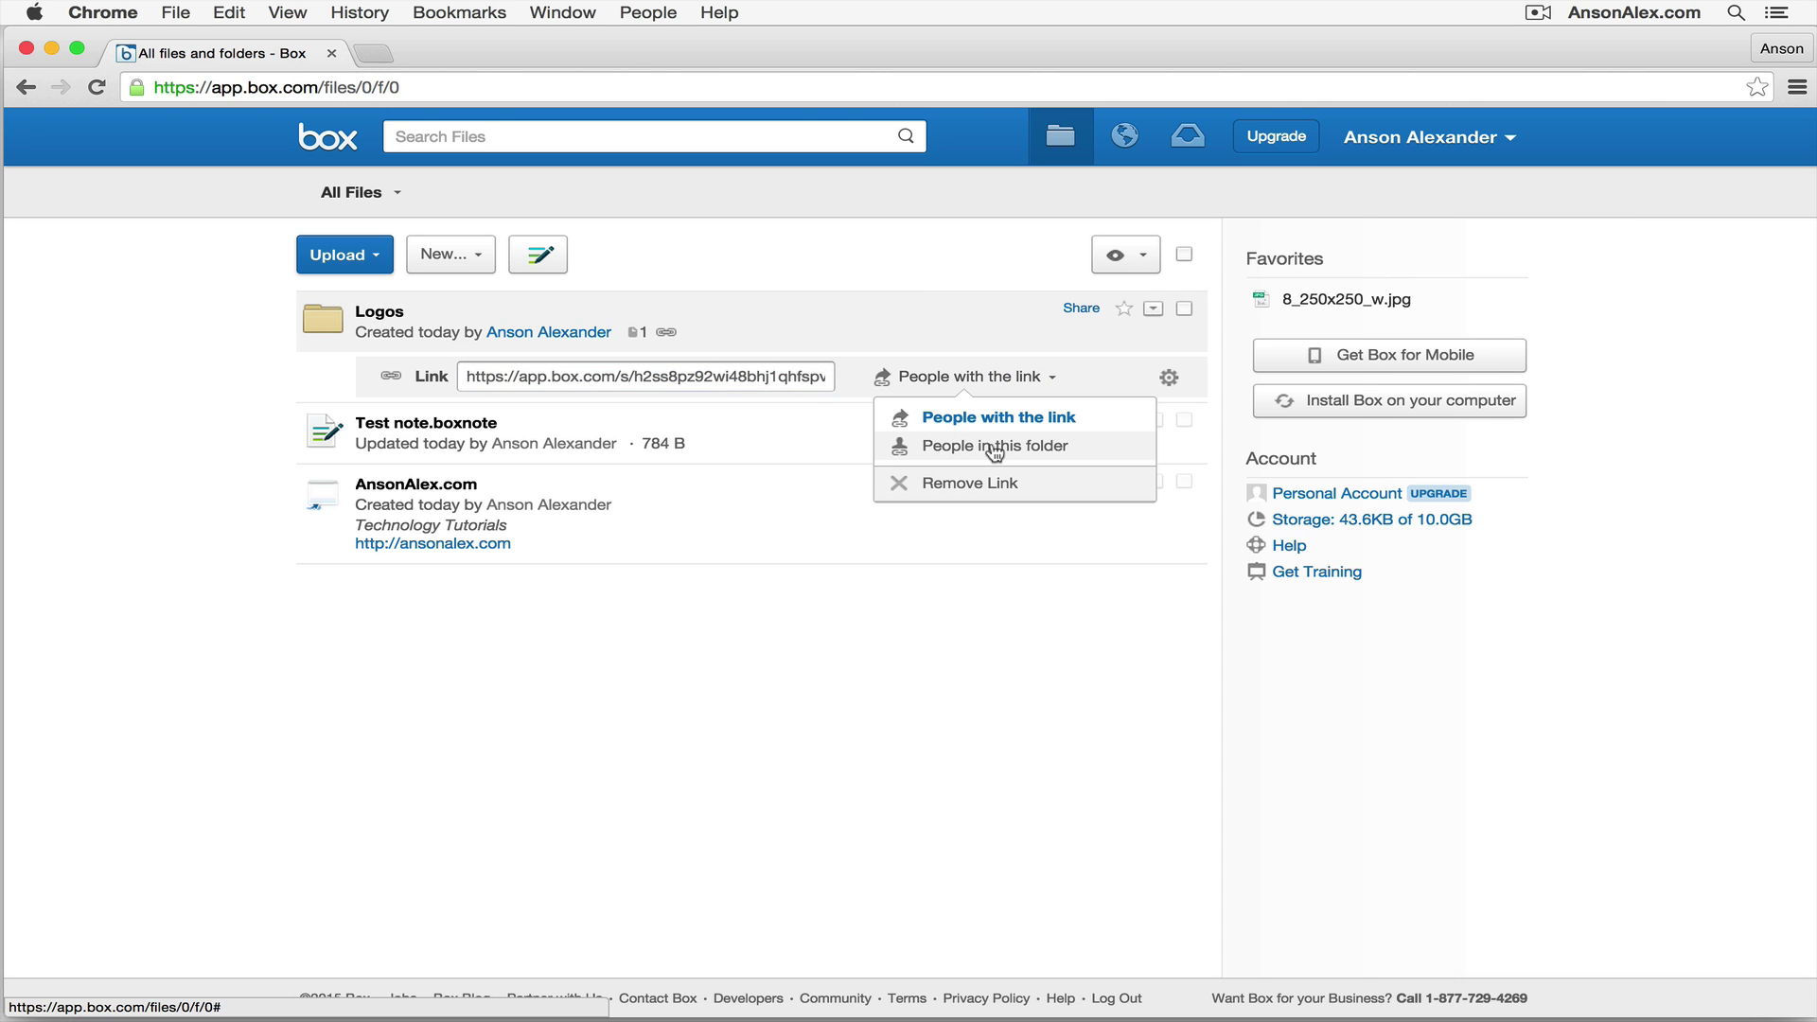
left_click(993, 447)
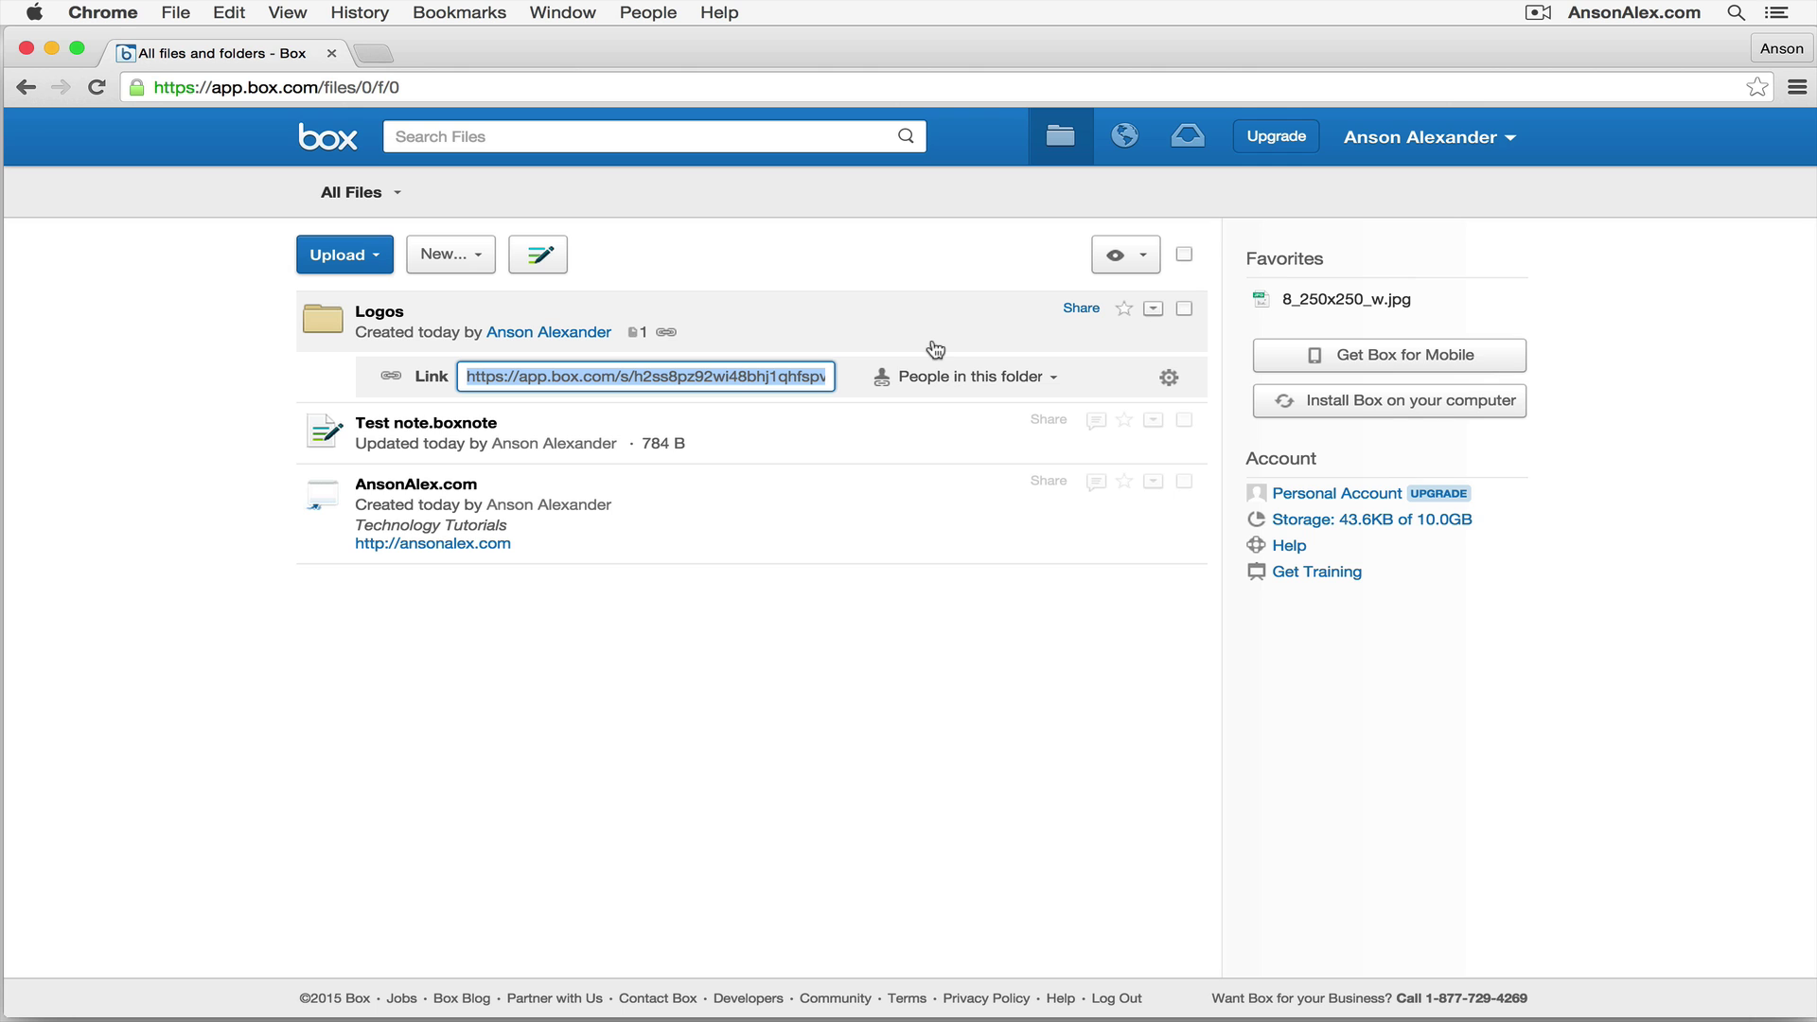
- Remove the Logos folder's shared link and confirm the removal
left_click(1060, 381)
left_click(957, 483)
left_click(845, 454)
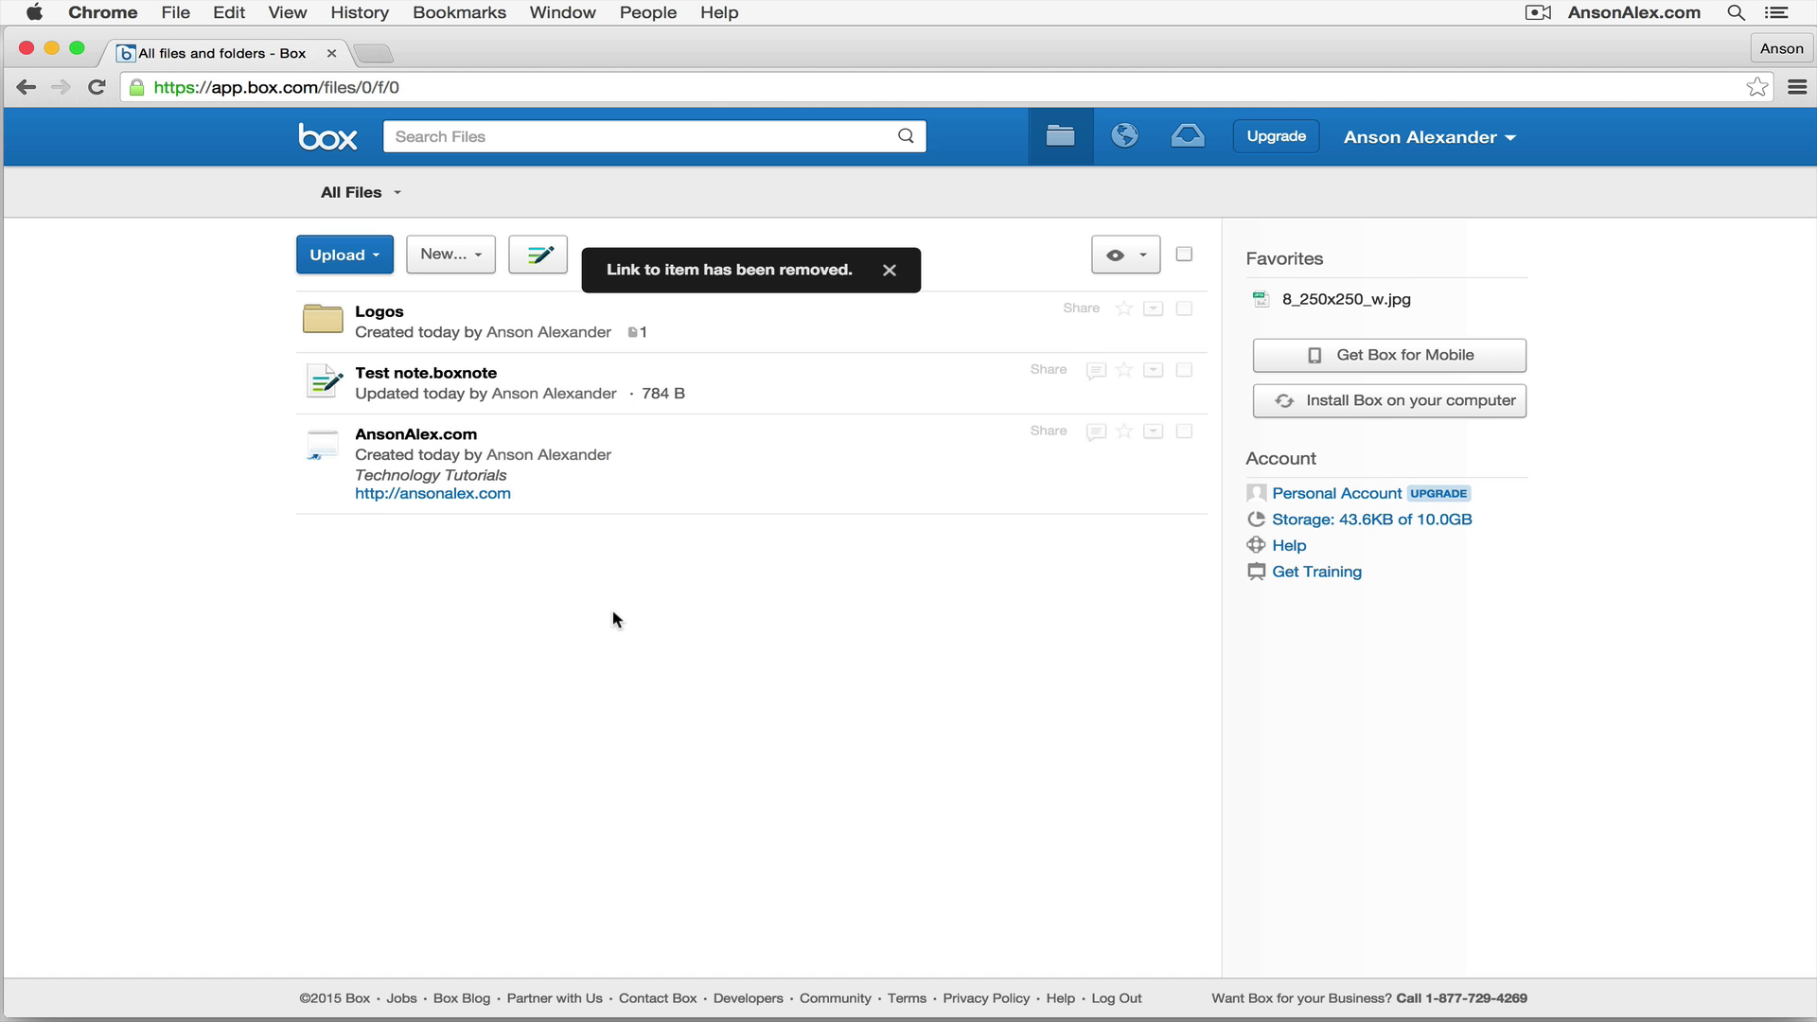